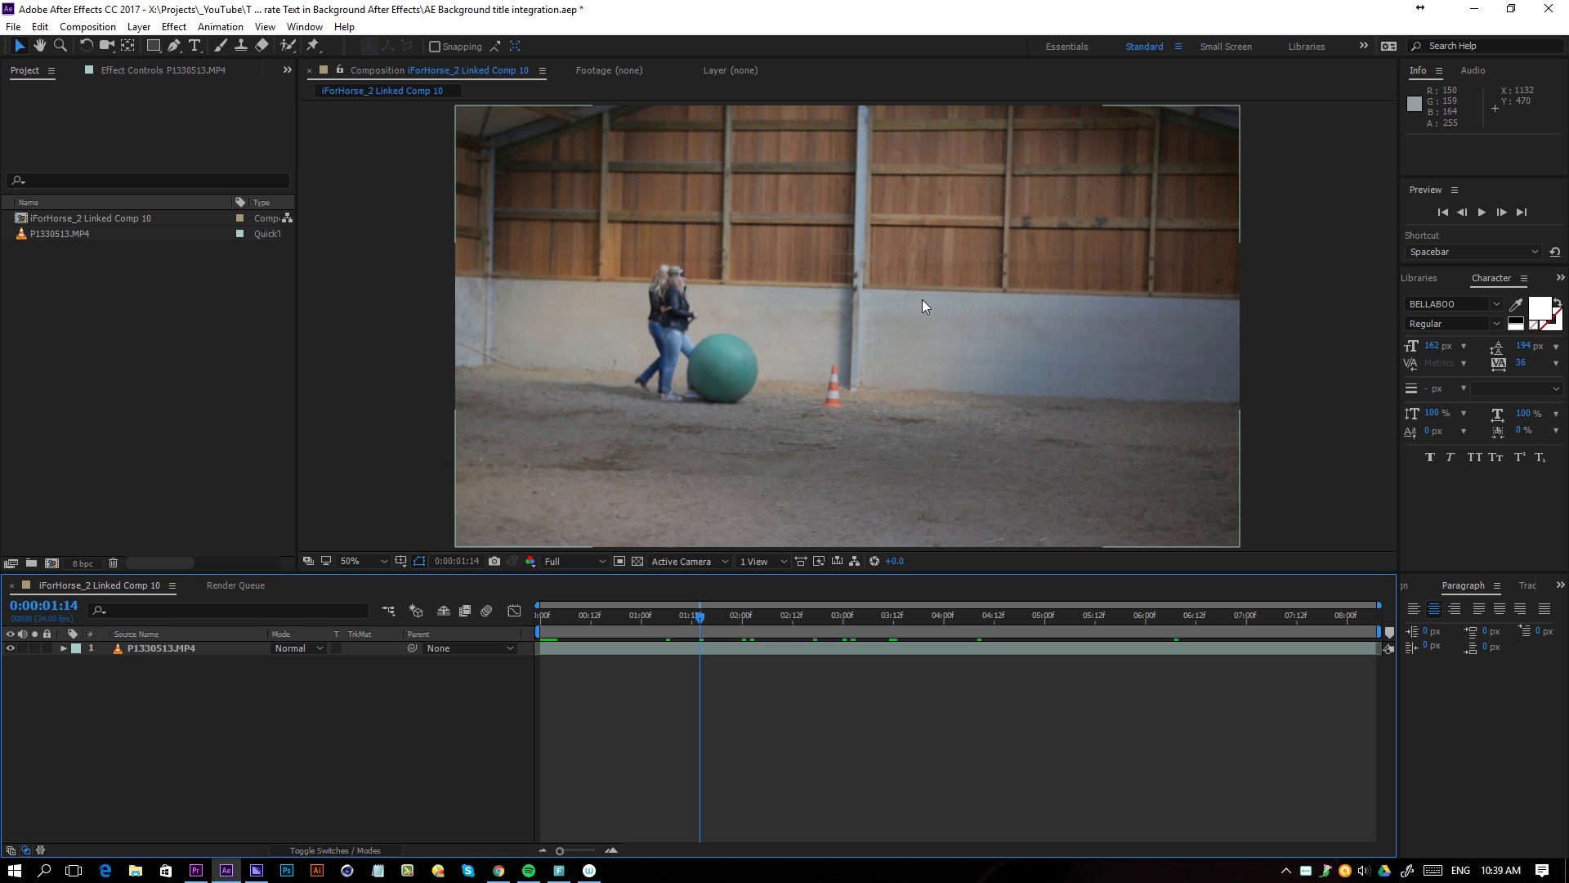
Rotate the arena footage slightly to level it and scale it up to 108%.
click(611, 652)
key(w)
drag(1111, 425, 1149, 373)
key(v)
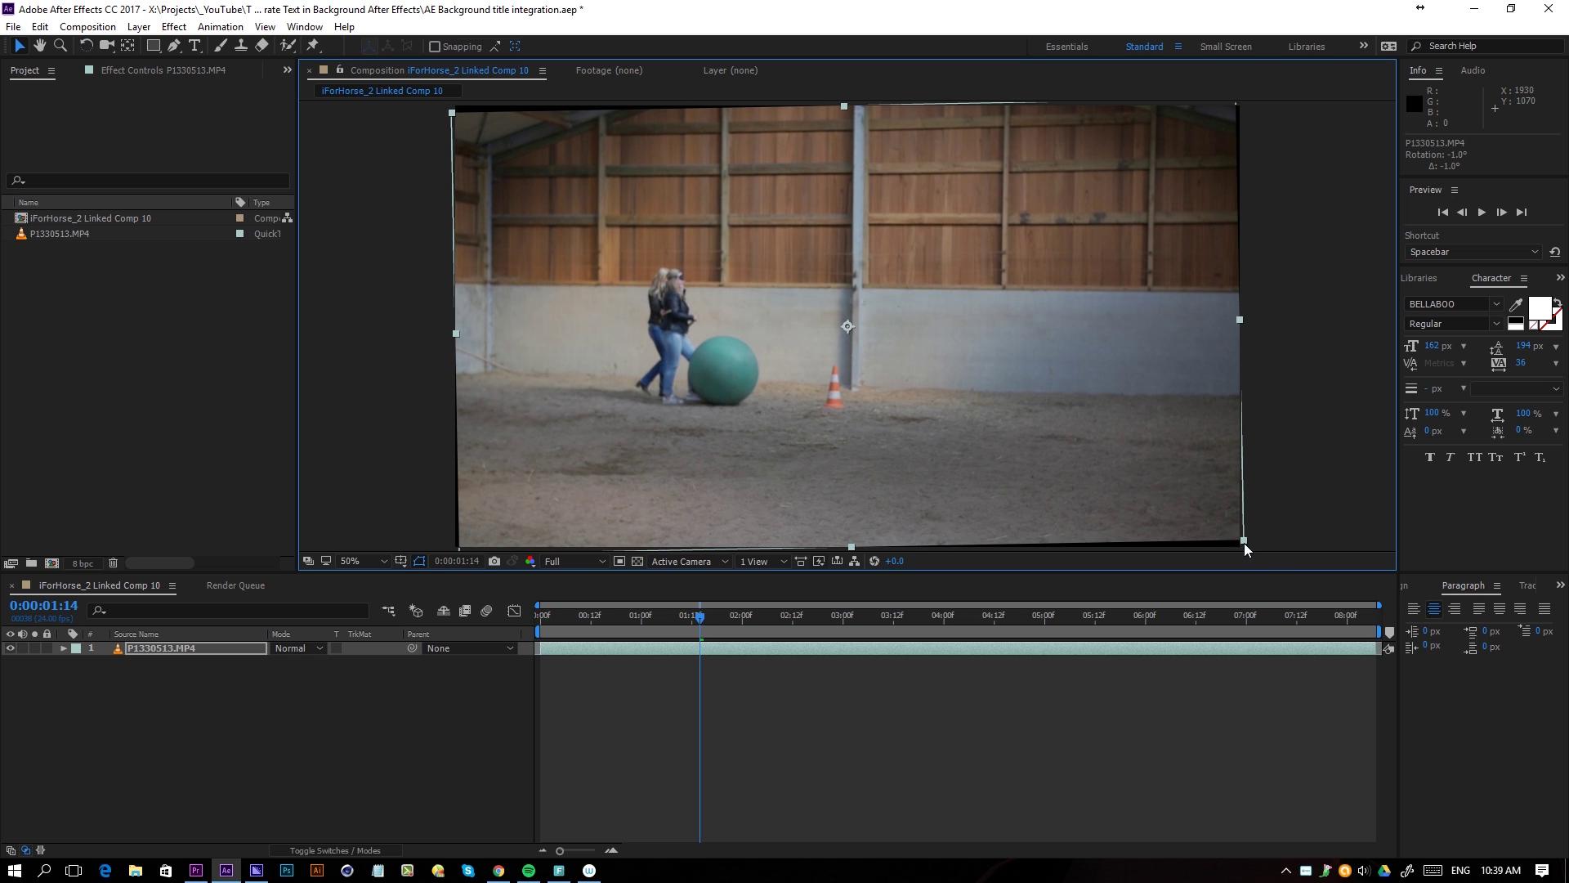
drag(1244, 543, 1273, 570)
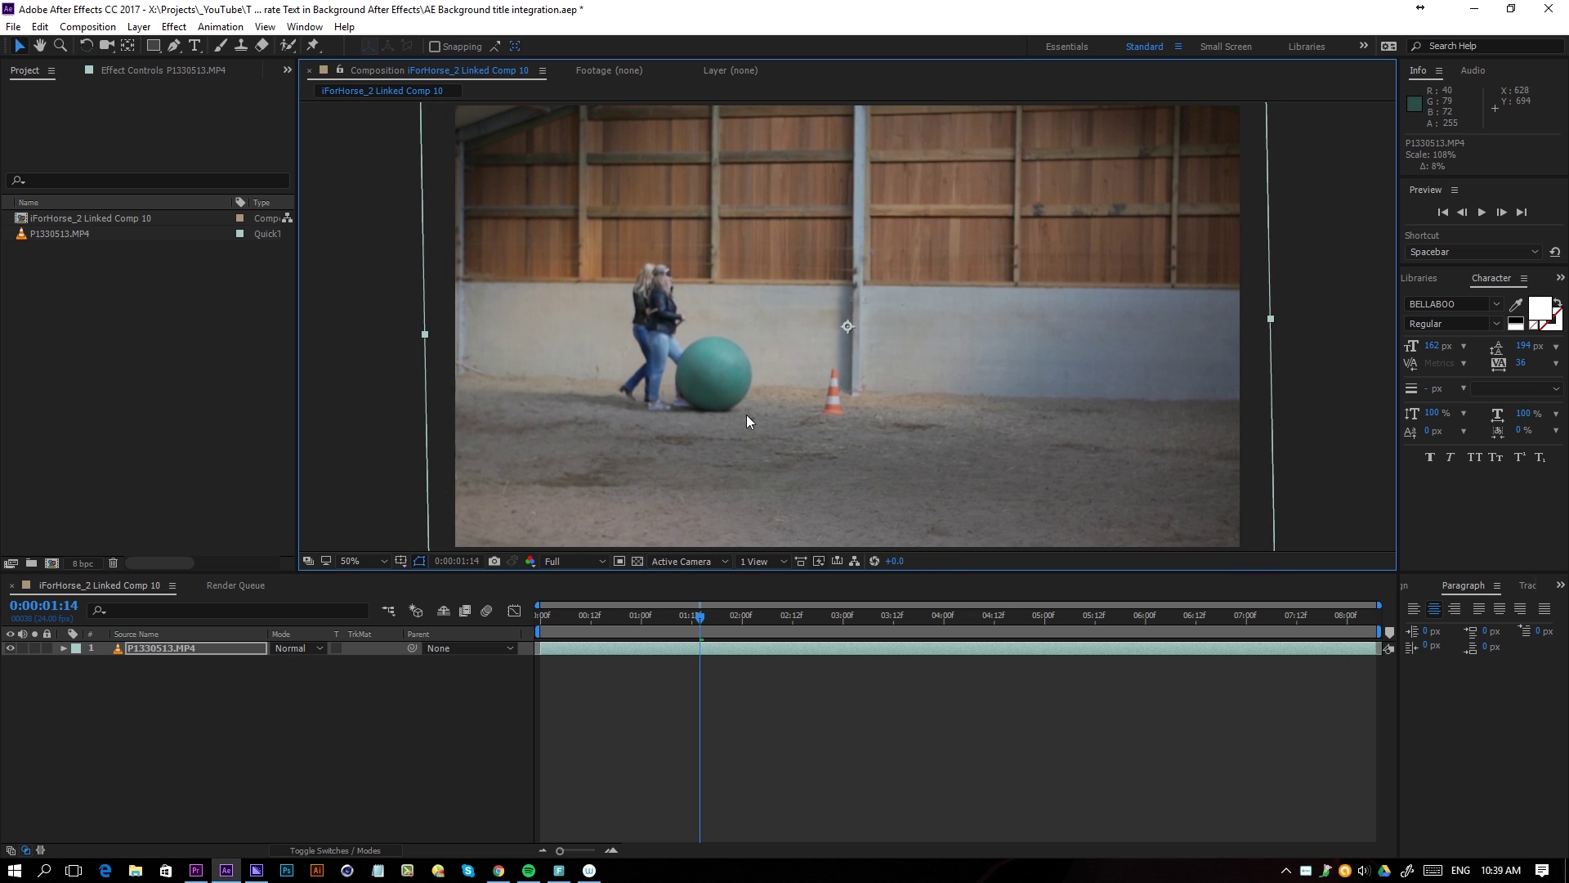
click(858, 700)
At frame 0:00:00:21, deepen the footage rotation to about -1.9°.
drag(693, 614, 666, 614)
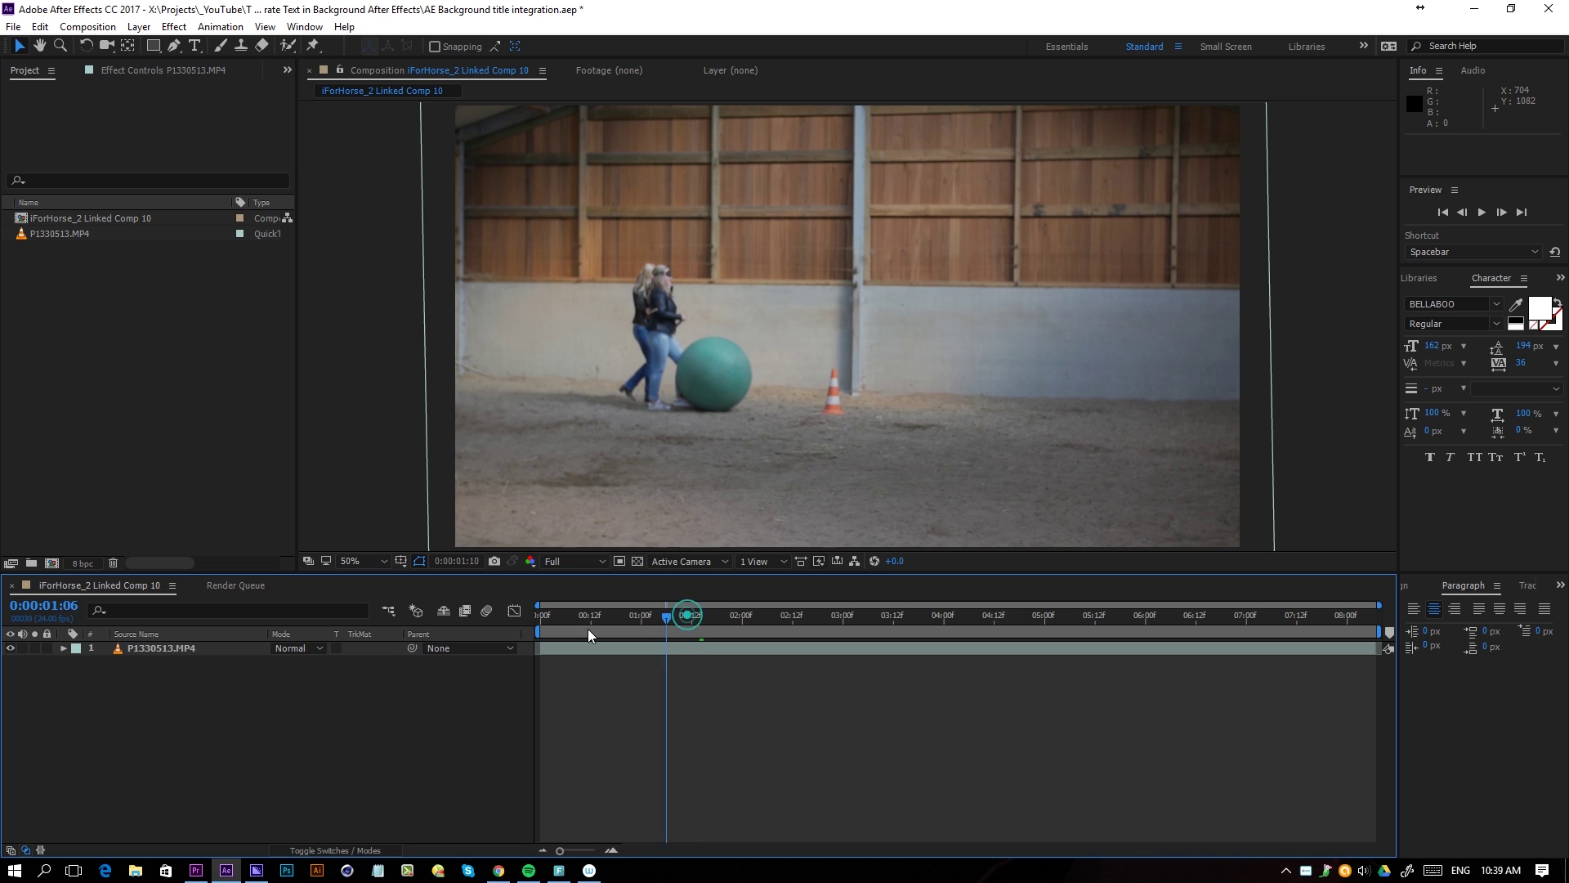
click(627, 631)
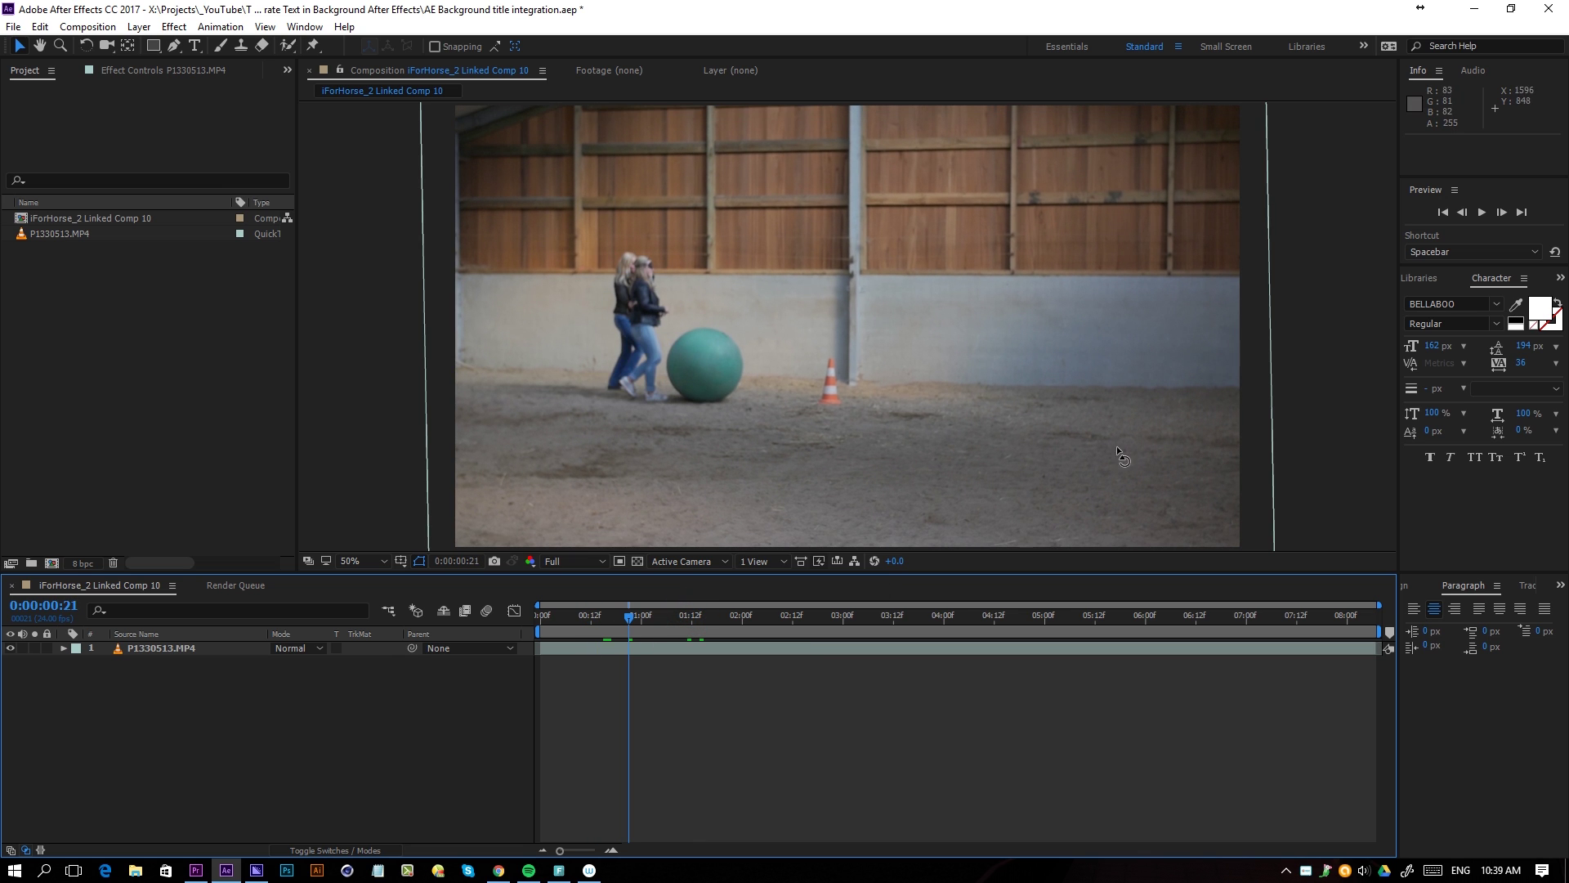
key(w)
drag(1116, 444, 1149, 430)
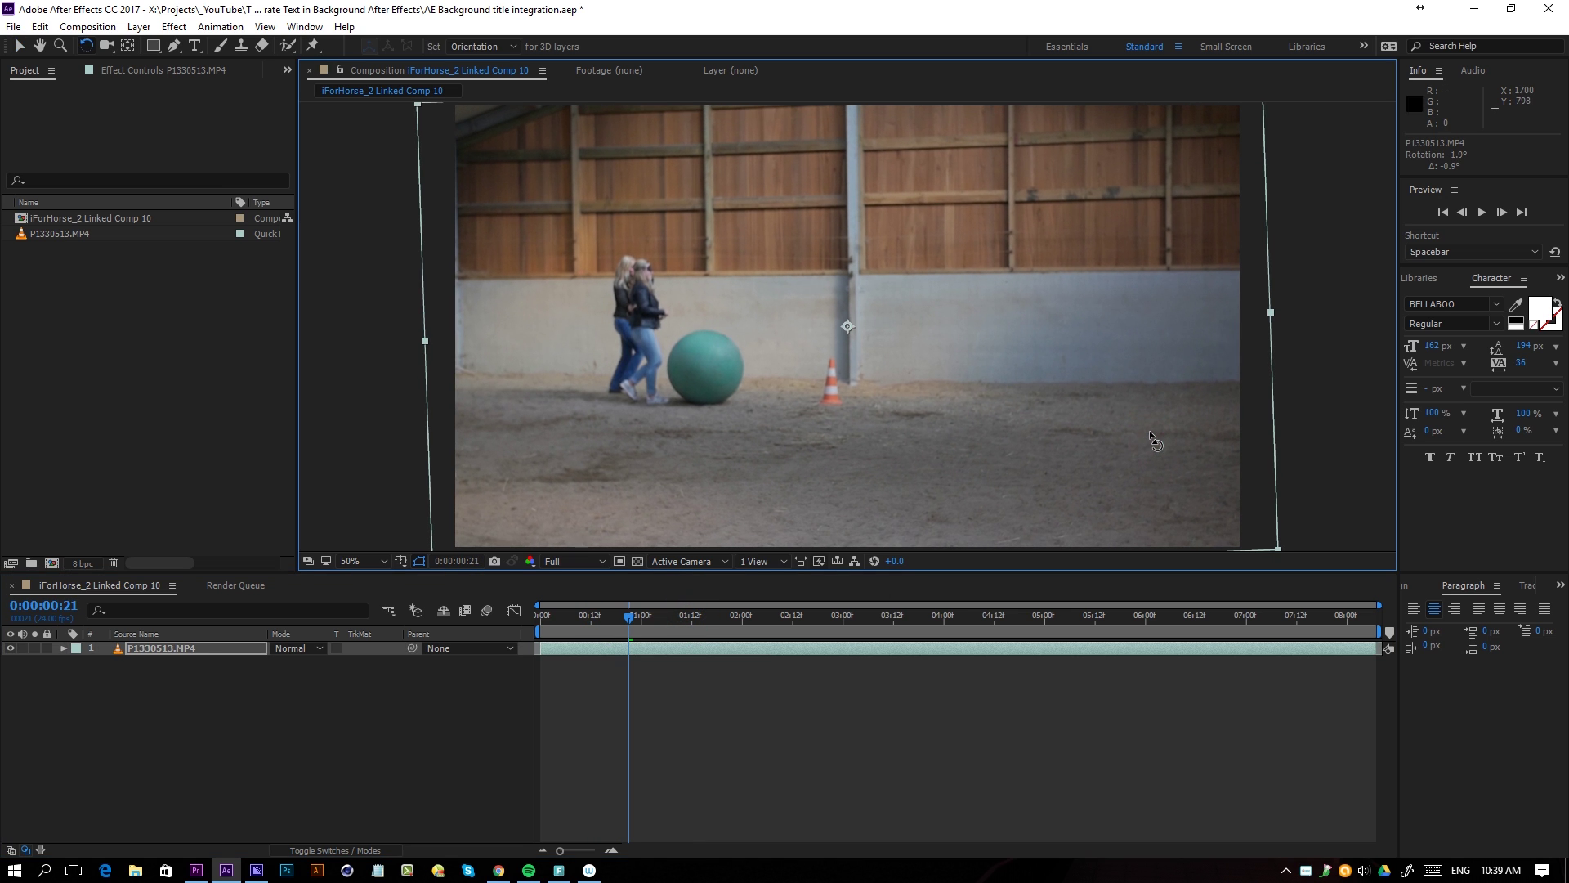
key(v)
click(700, 649)
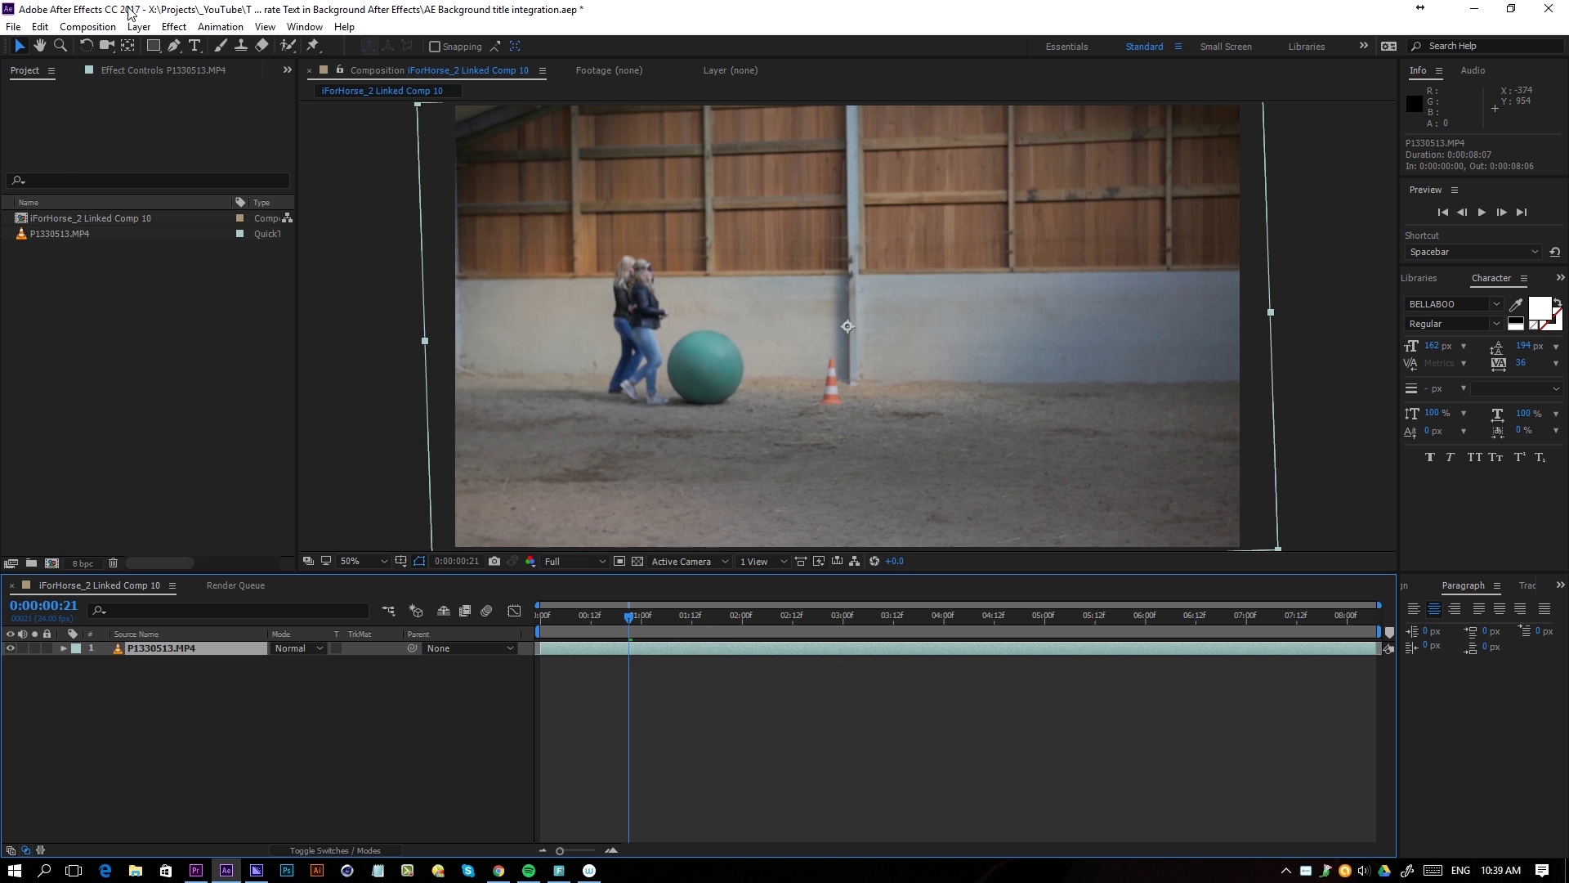
Pre-compose the footage layer, moving all attributes, into P1330513.MP4 Comp 1.
click(139, 26)
click(71, 642)
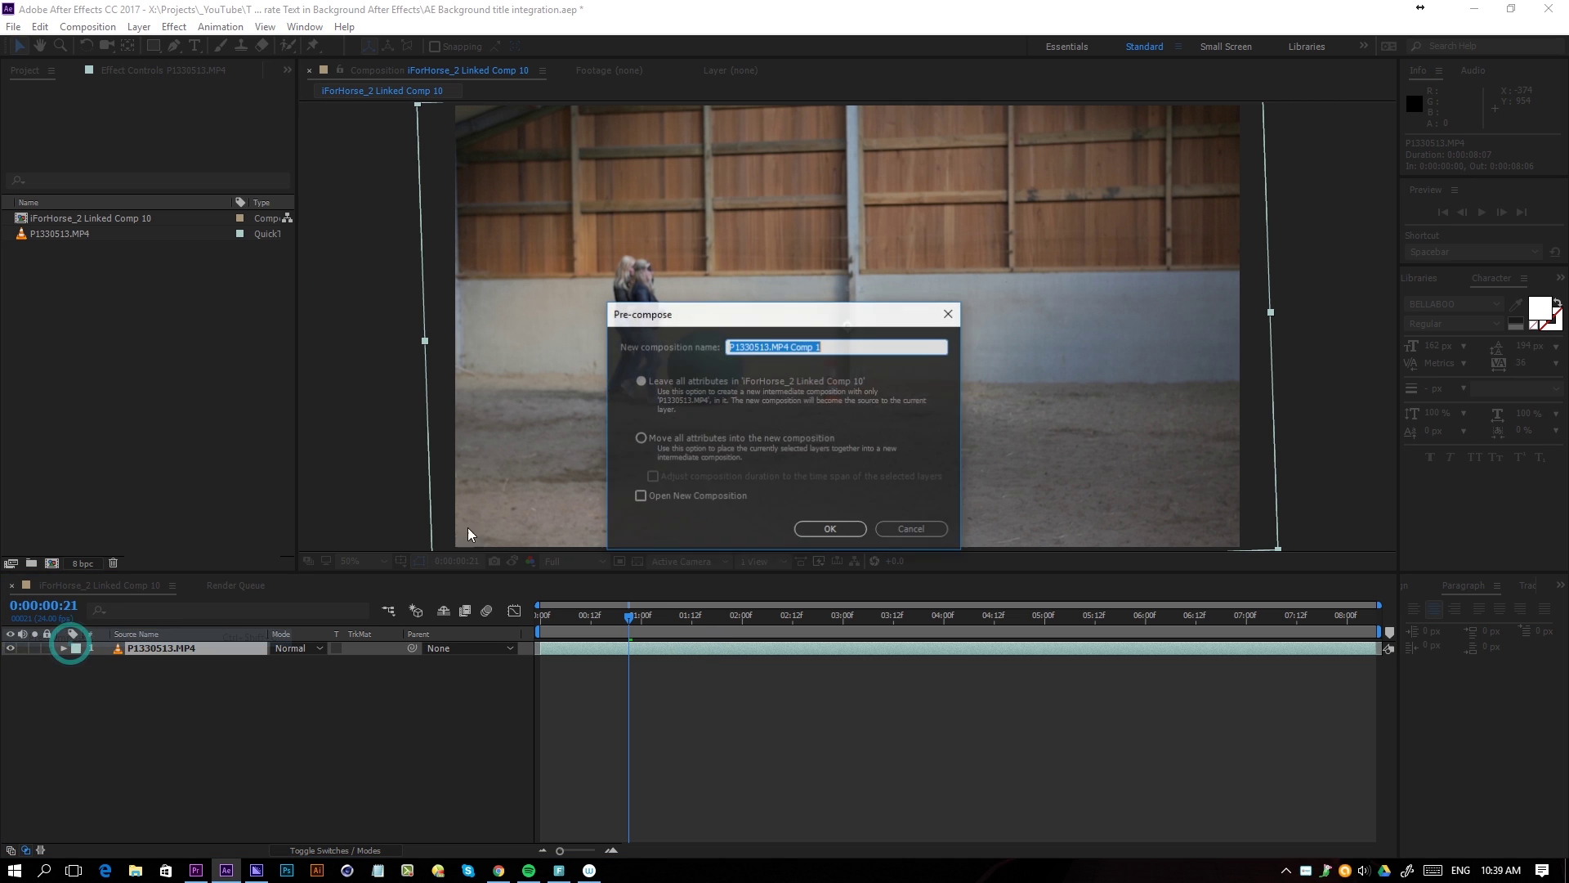
click(642, 438)
click(831, 529)
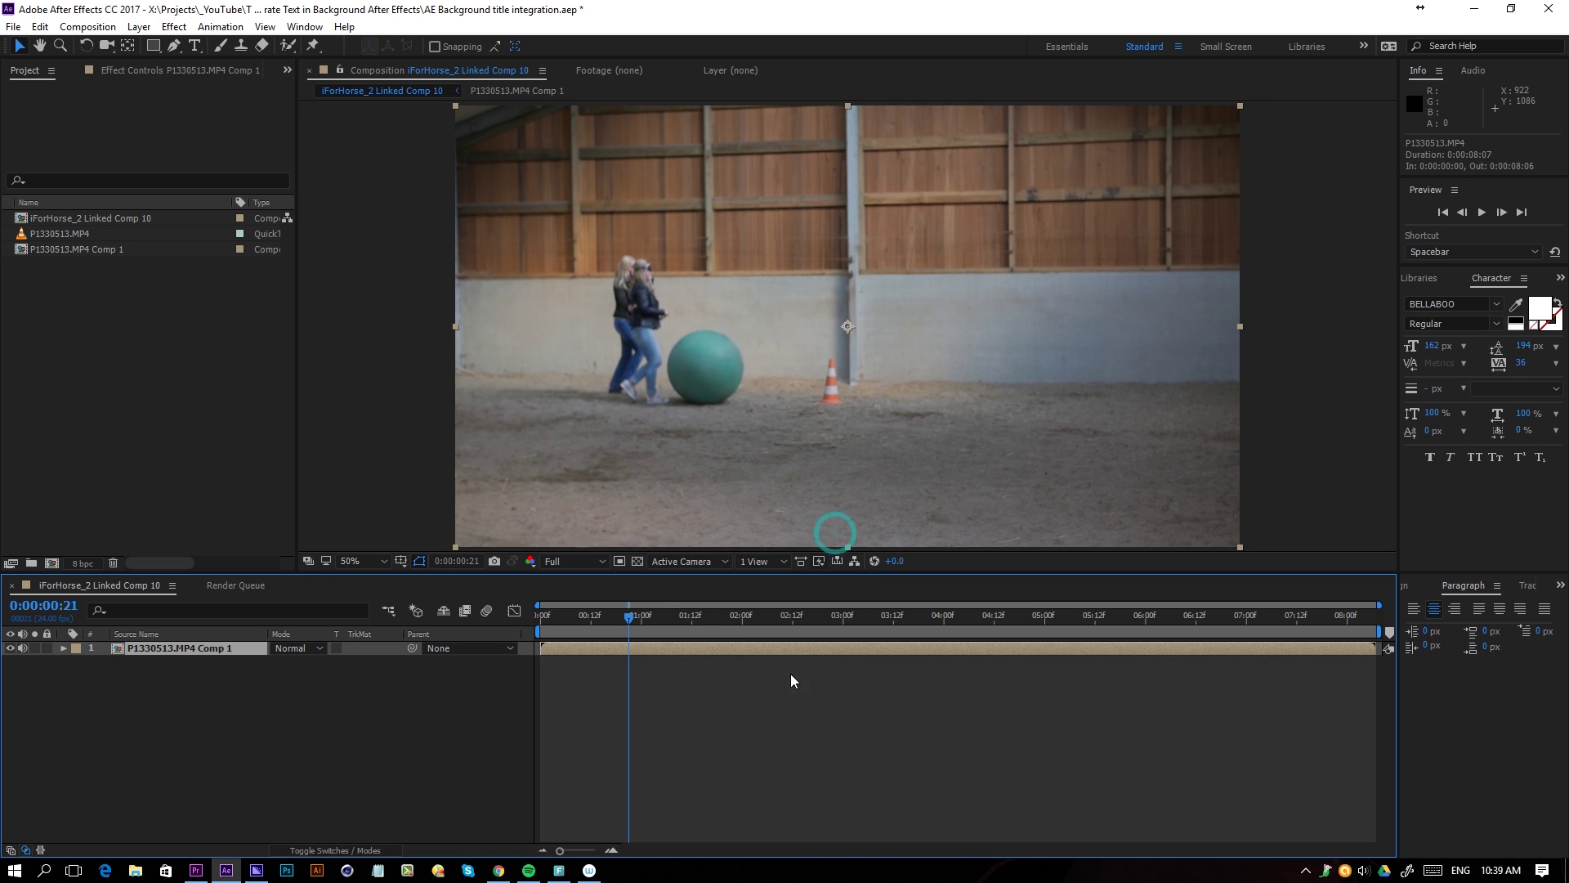
click(780, 750)
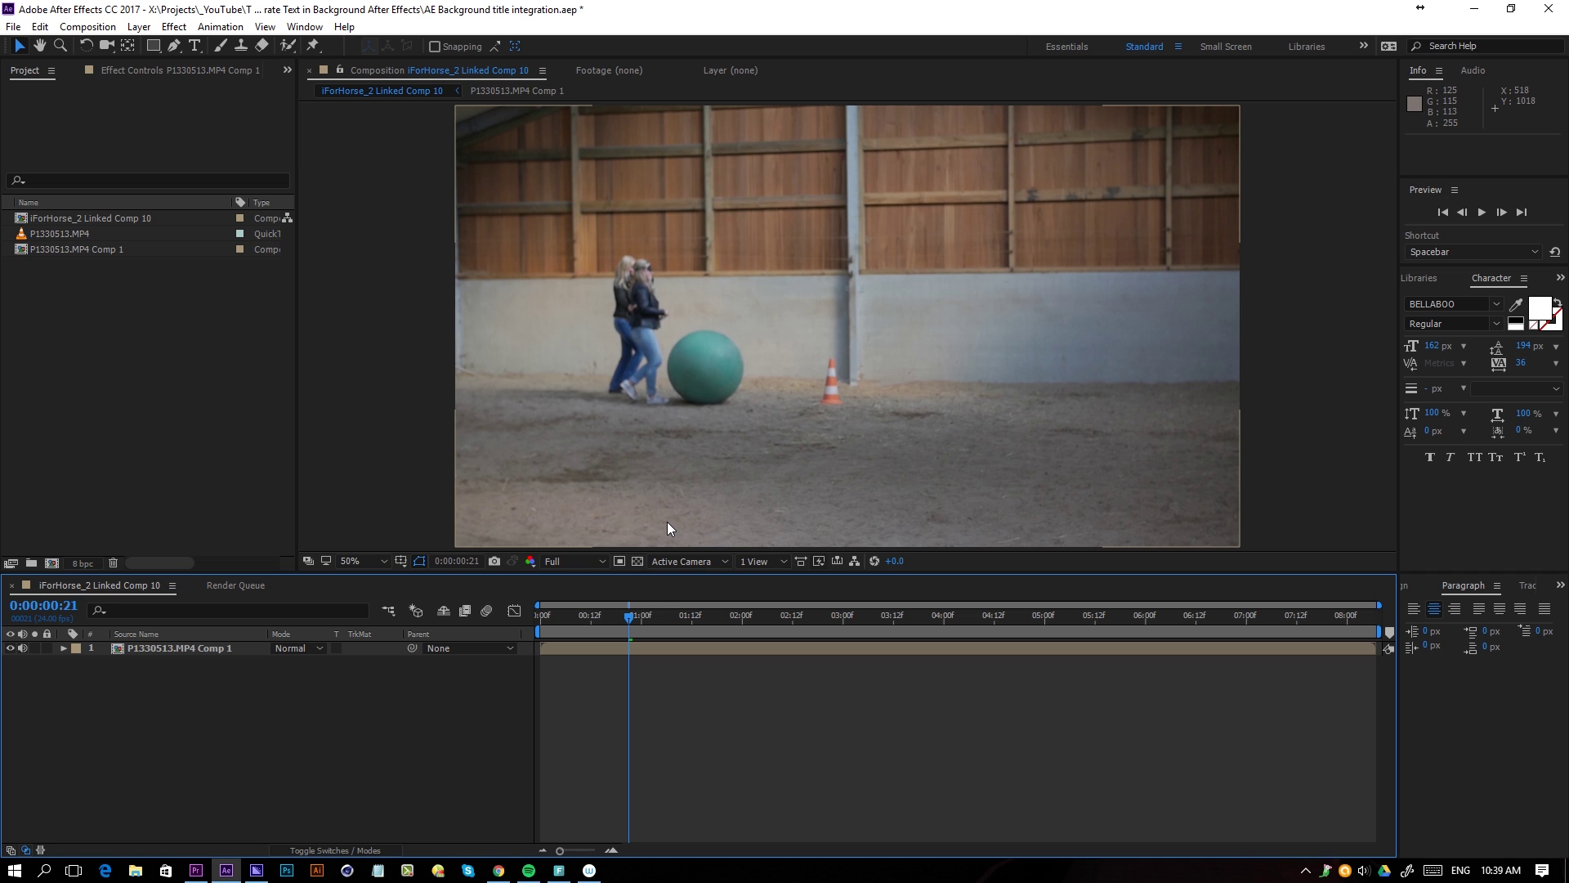
drag(616, 615, 726, 647)
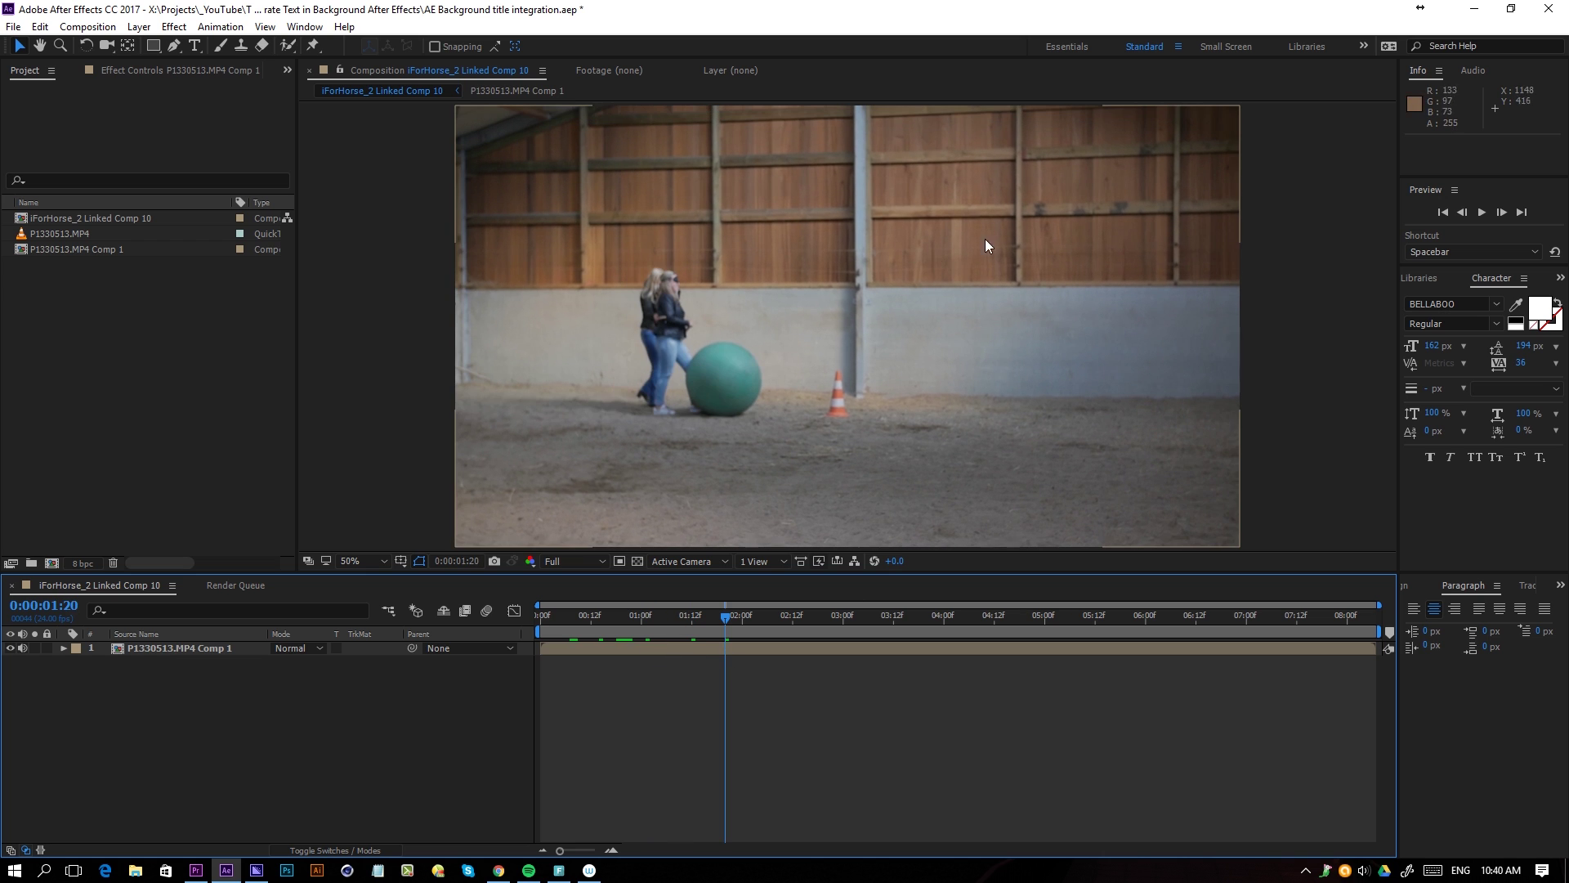
drag(591, 643, 468, 629)
click(200, 648)
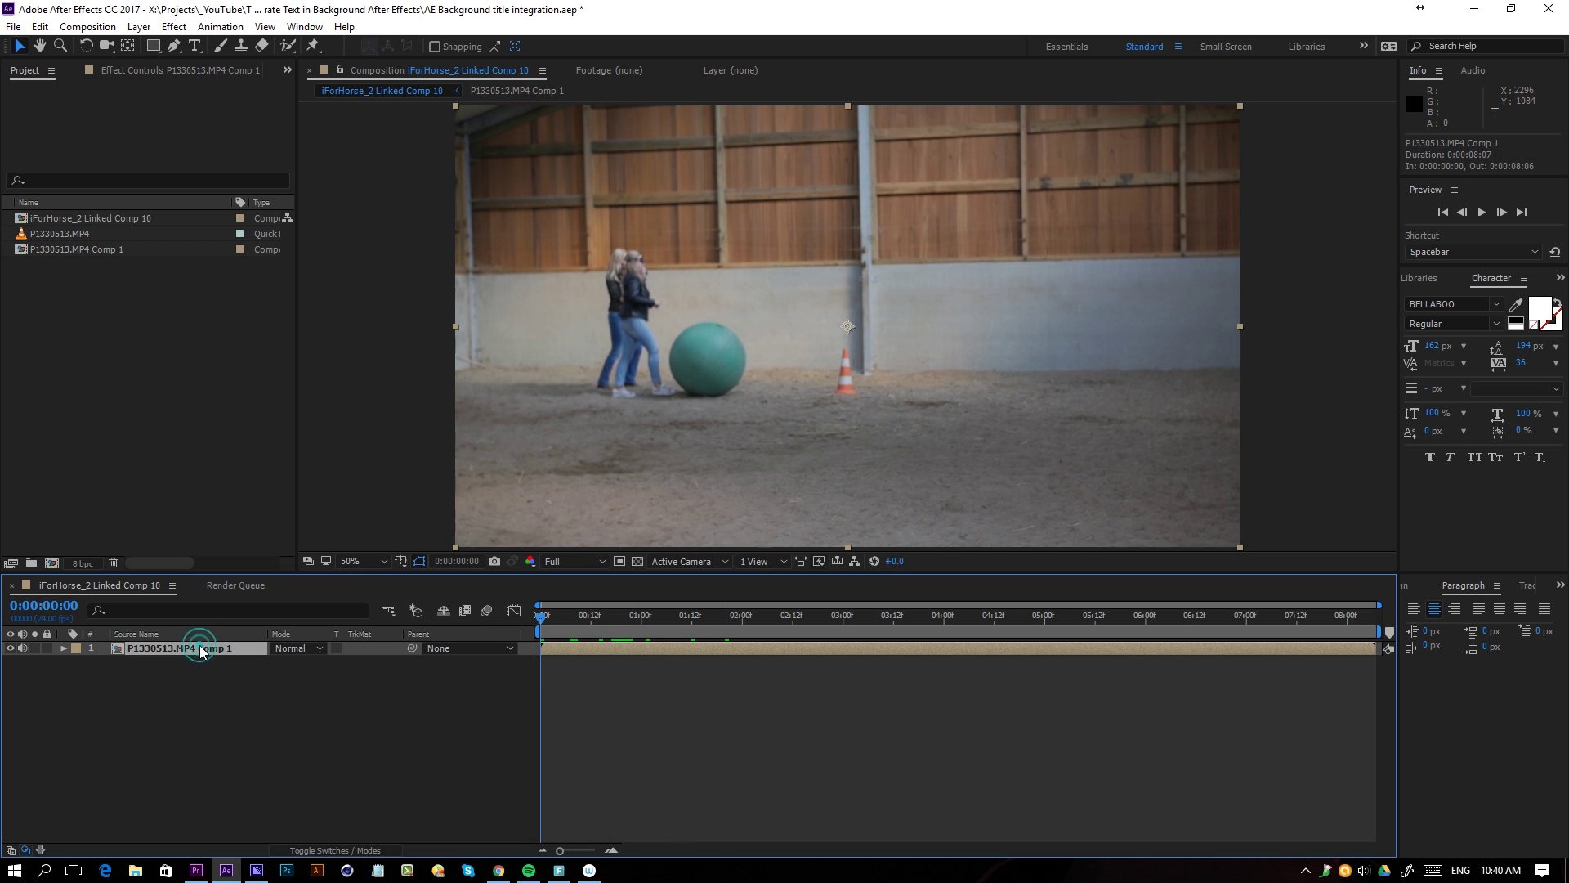
Draw a closed seven-point Pen mask around the two people and show its properties.
click(175, 47)
click(607, 233)
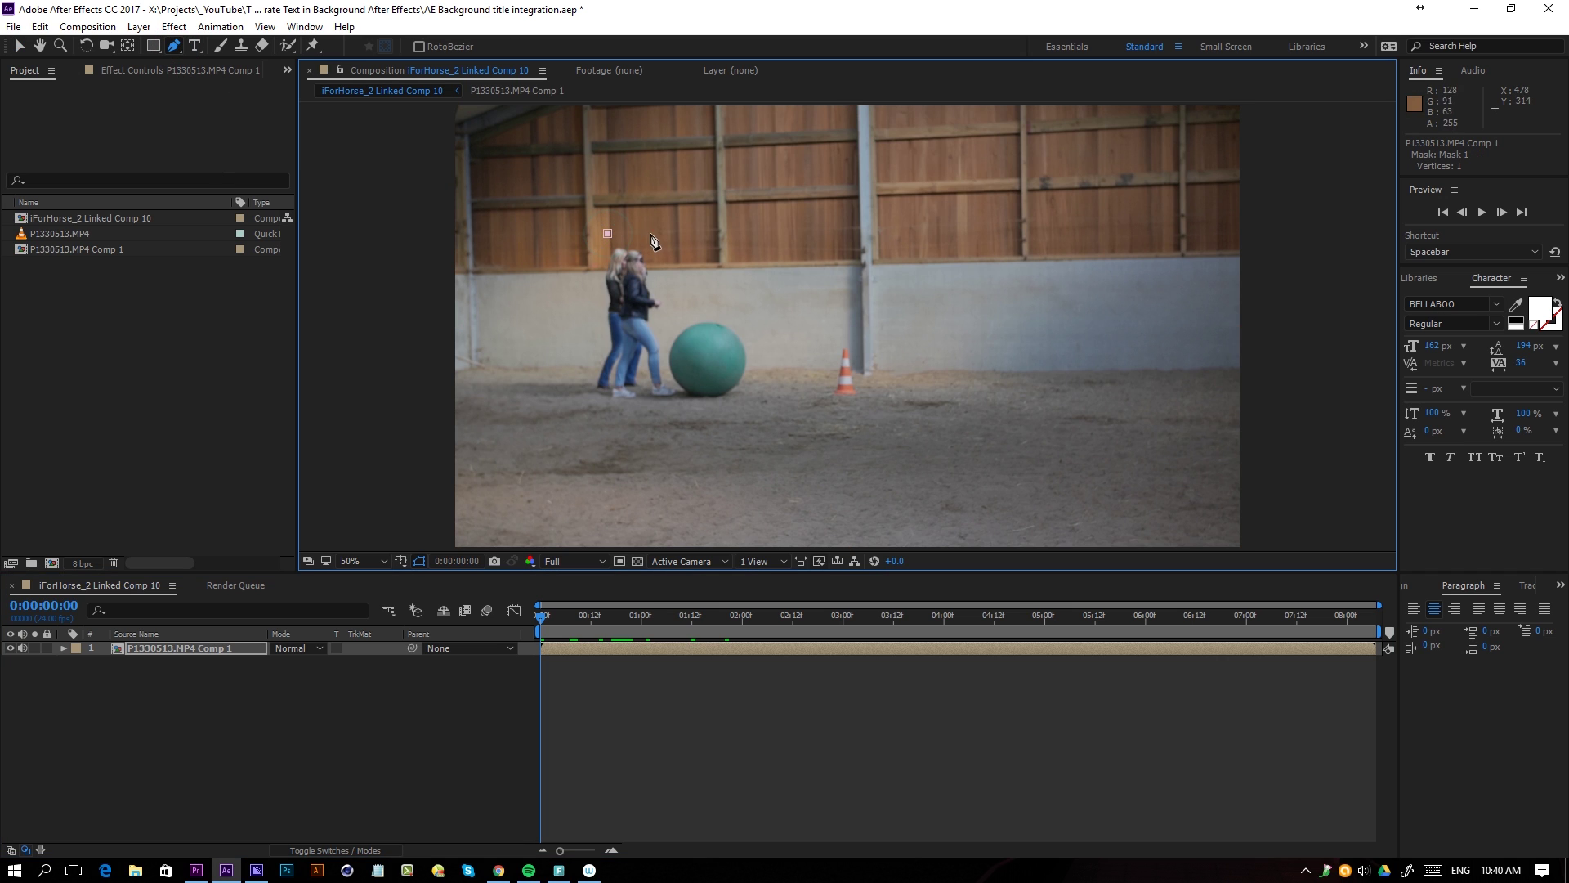
click(650, 233)
click(663, 274)
click(671, 367)
click(680, 417)
click(588, 412)
click(572, 367)
drag(607, 233, 612, 237)
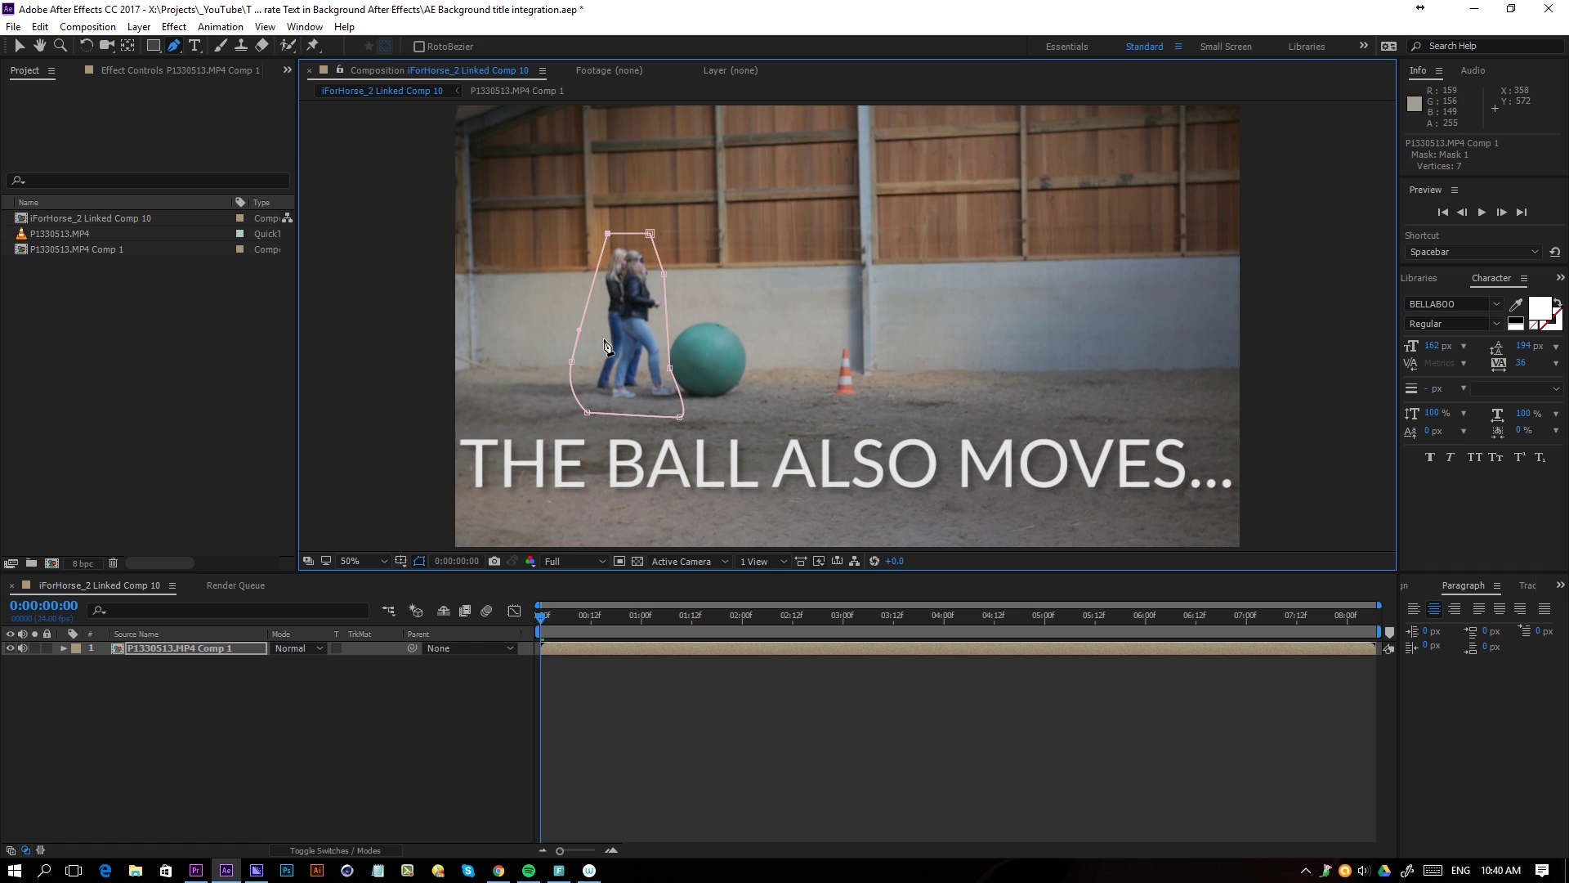
click(164, 649)
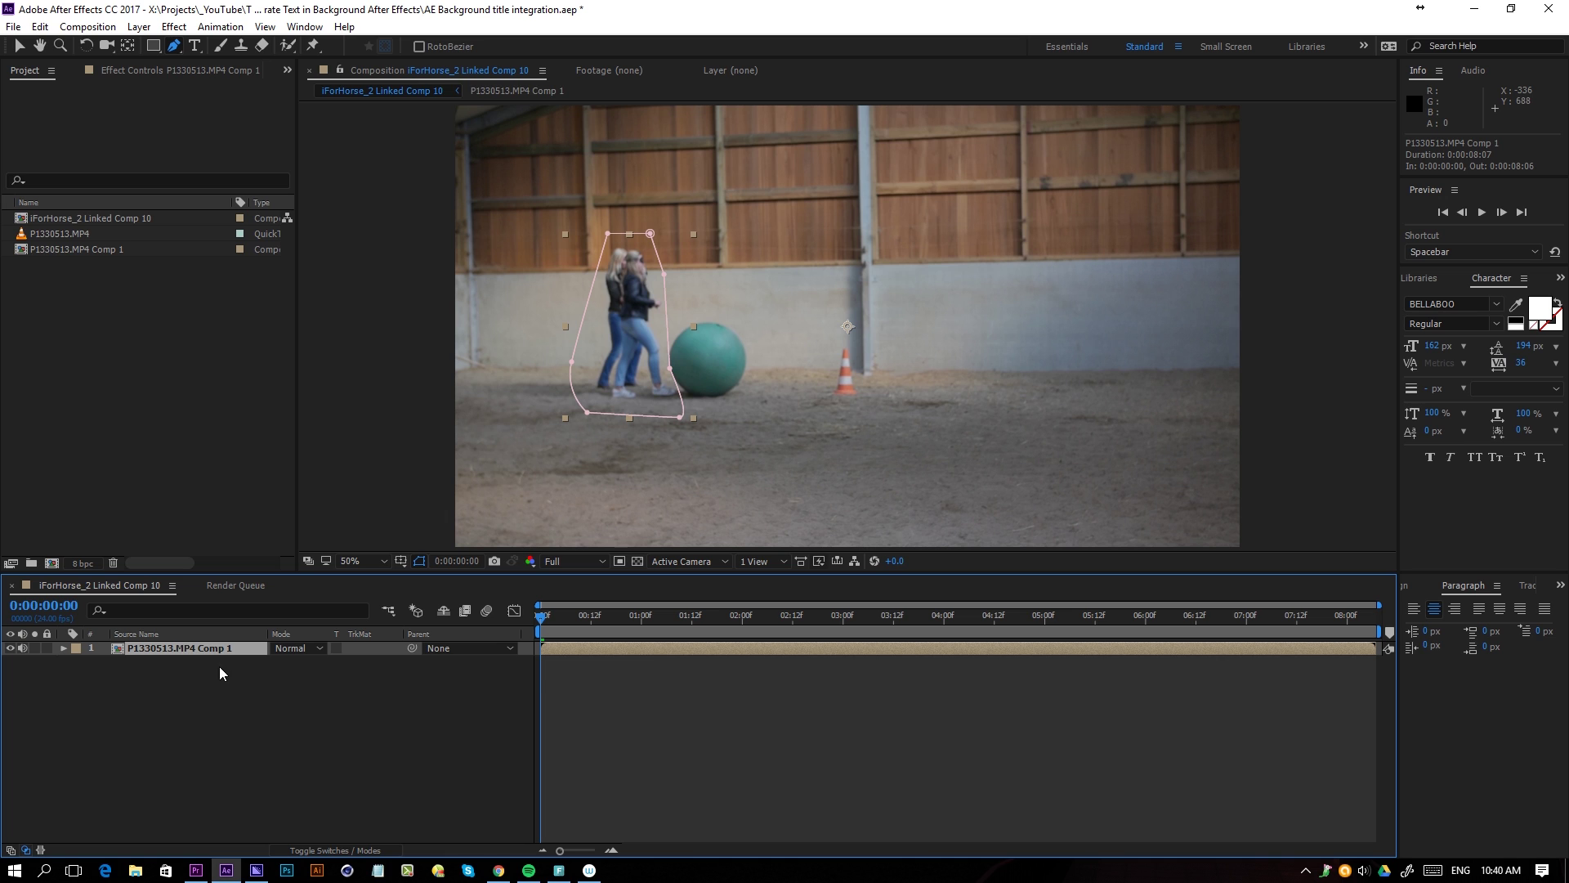
key(m)
Set Mask 1 to Subtract and scrub the clip to check the cut-out.
click(311, 664)
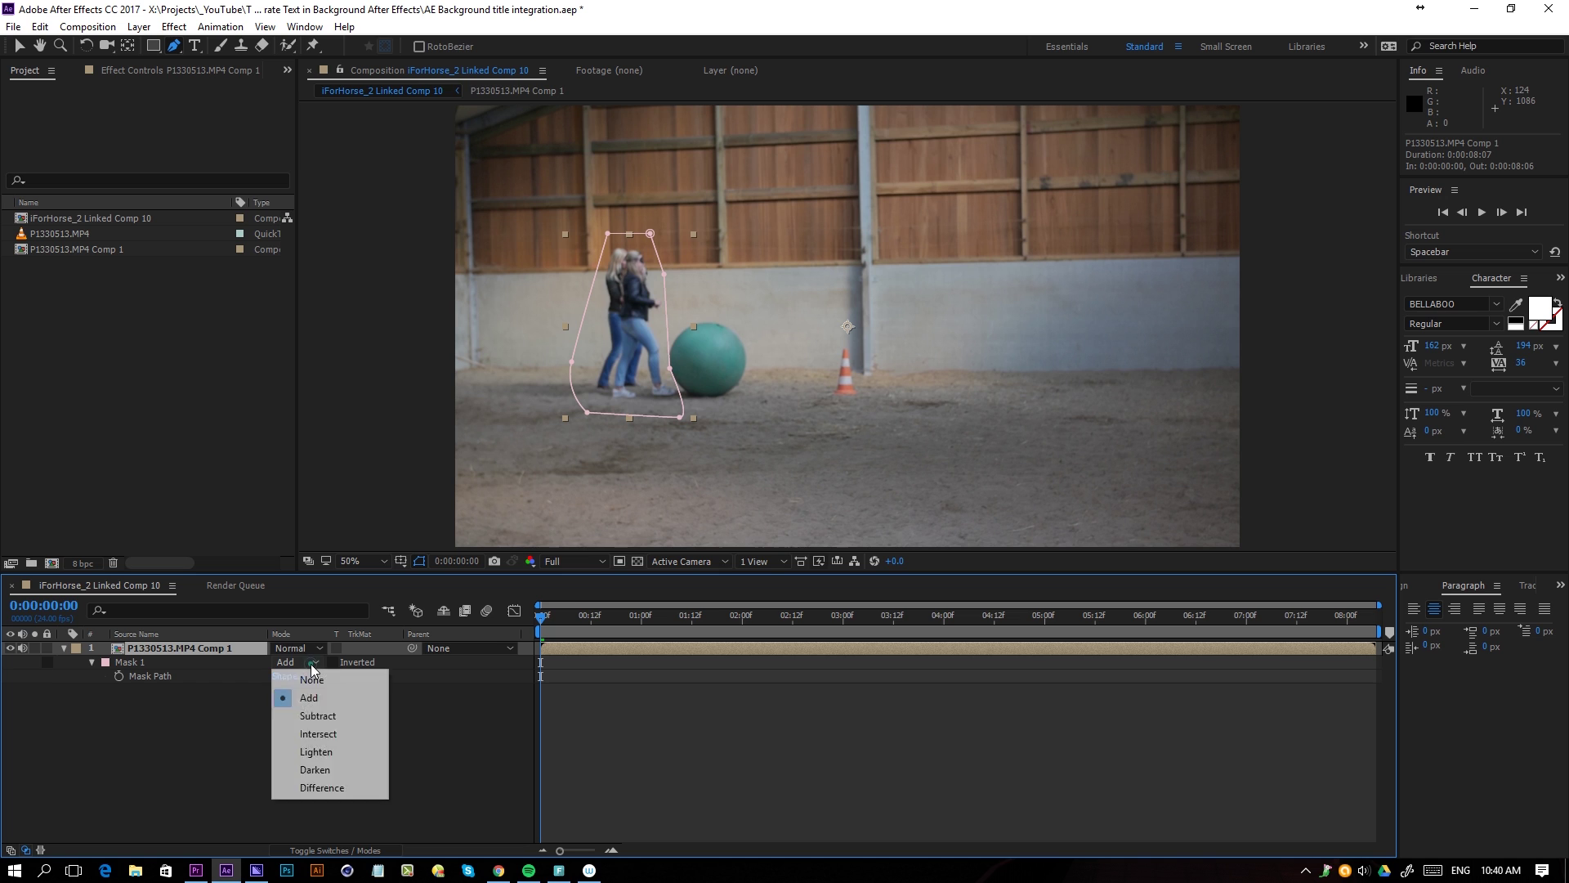
click(312, 711)
key(v)
click(317, 723)
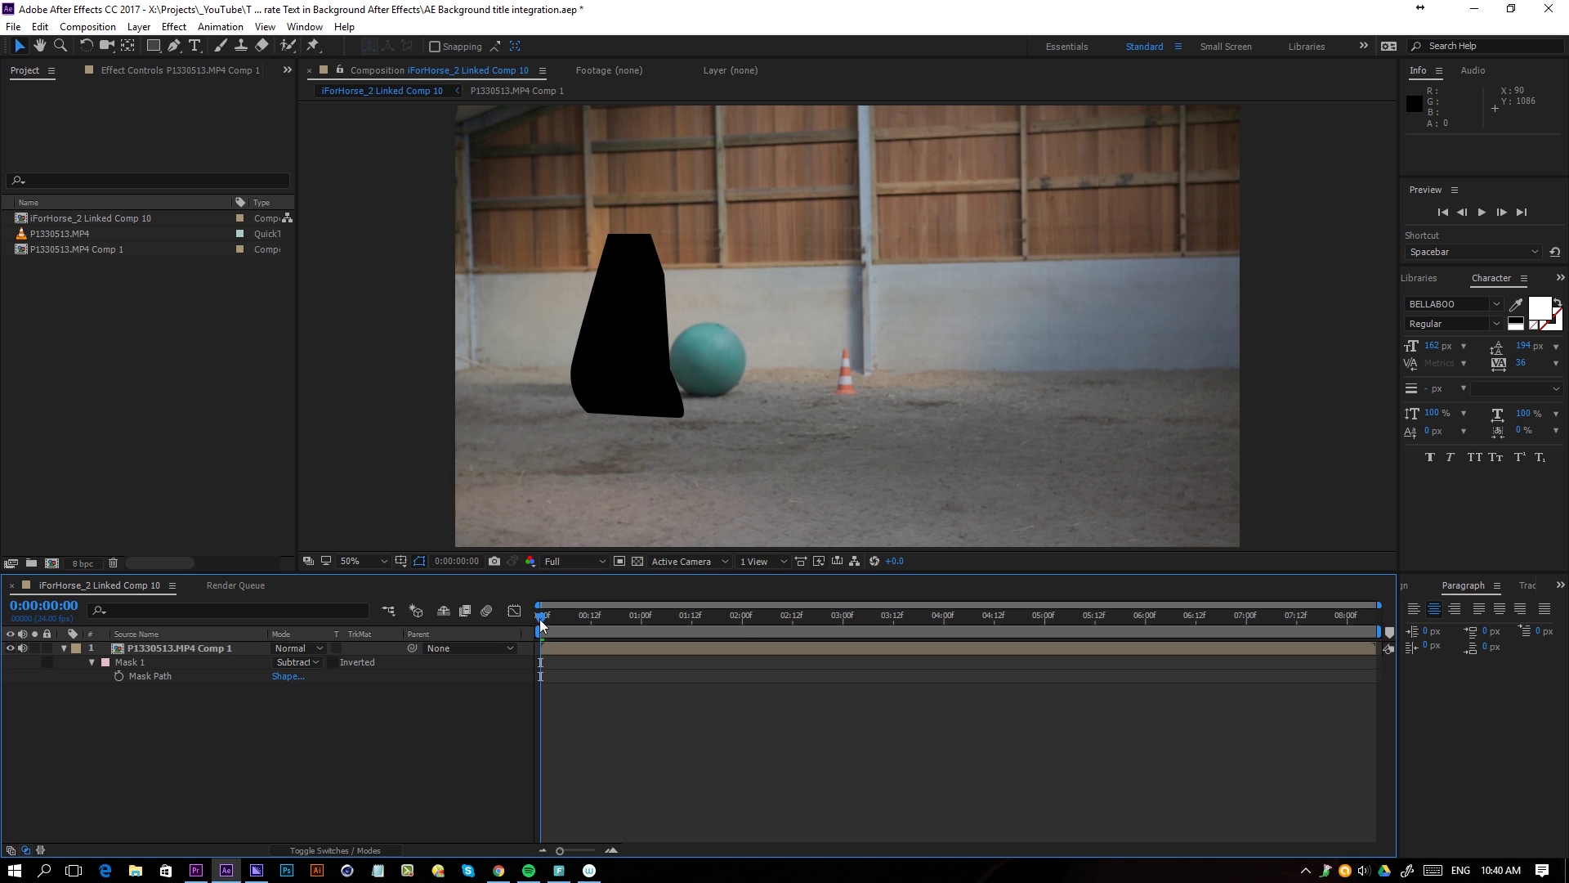
drag(539, 619, 1146, 665)
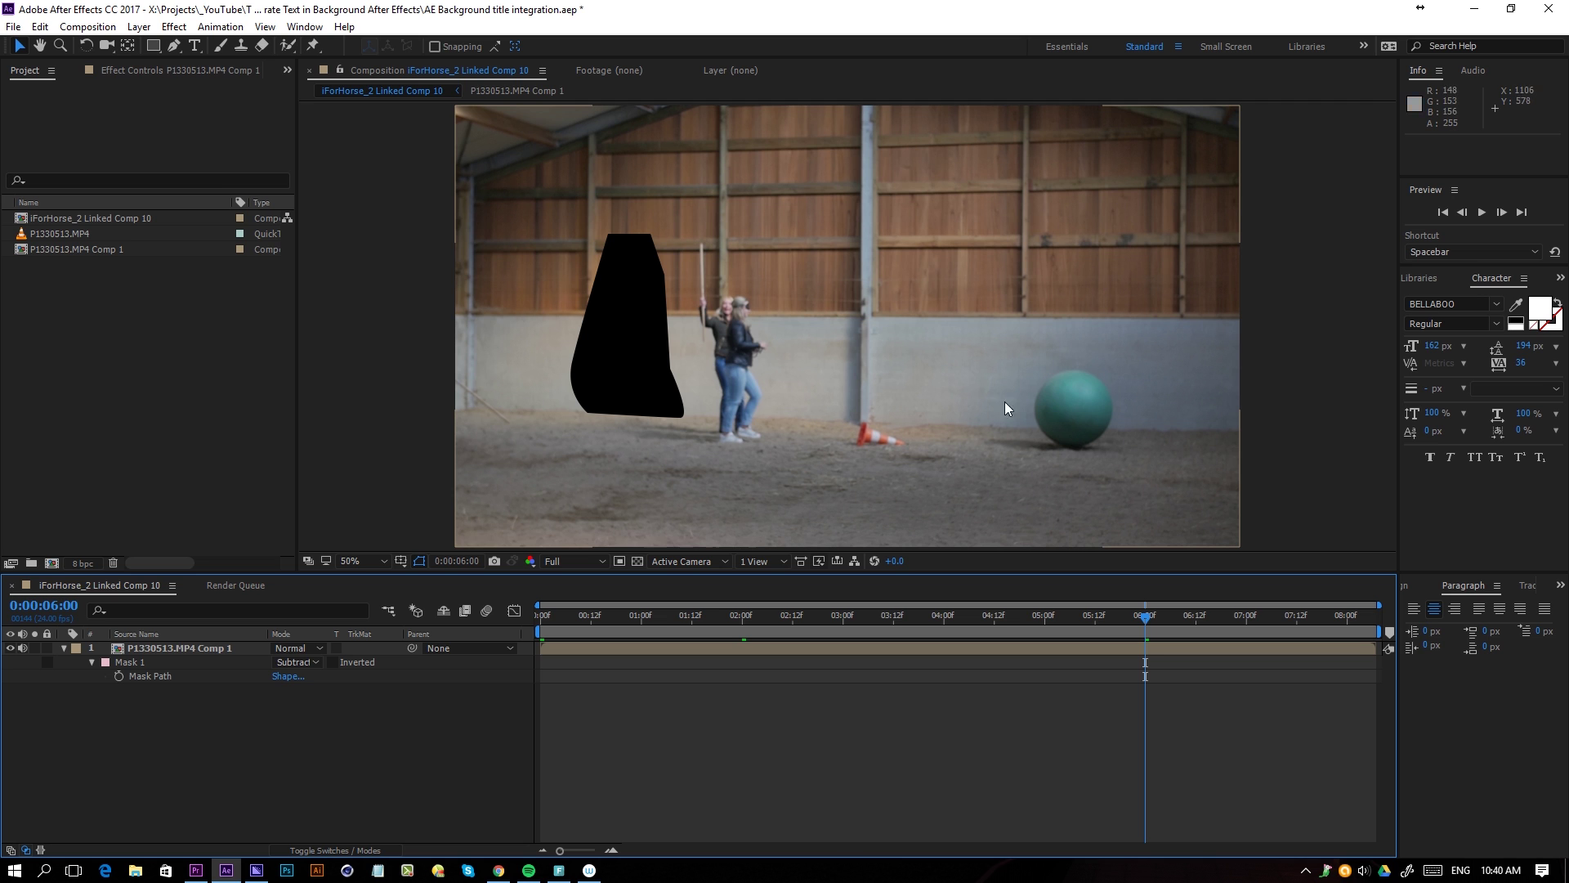
click(1307, 629)
drag(1327, 629, 179, 679)
Cancel a second pre-compose and delete Mask 1 from the precomp layer.
click(183, 646)
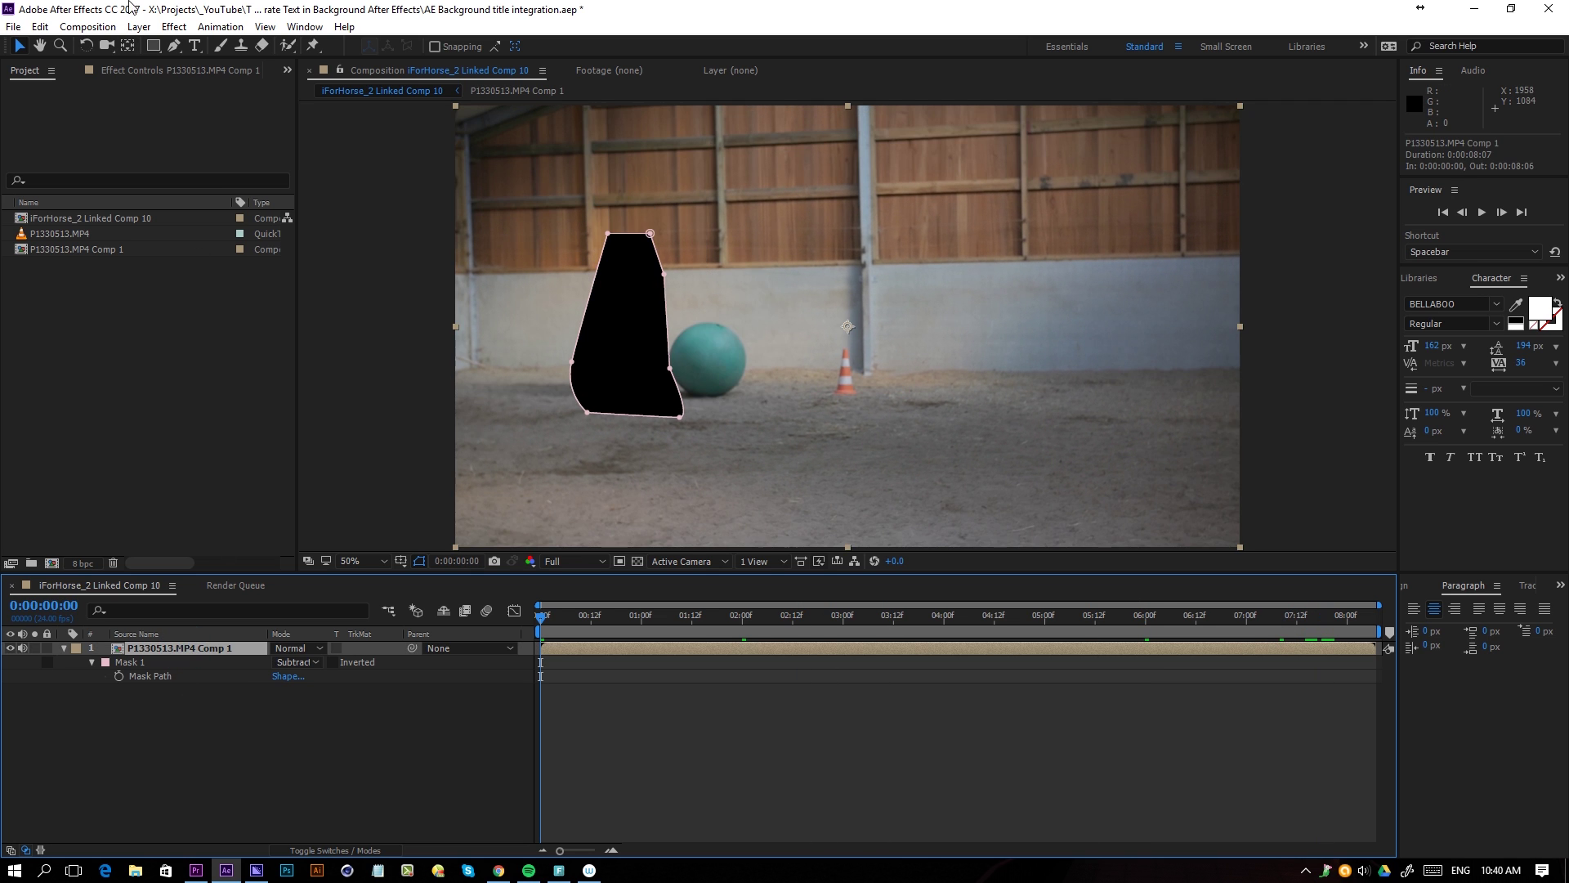
click(139, 26)
click(115, 634)
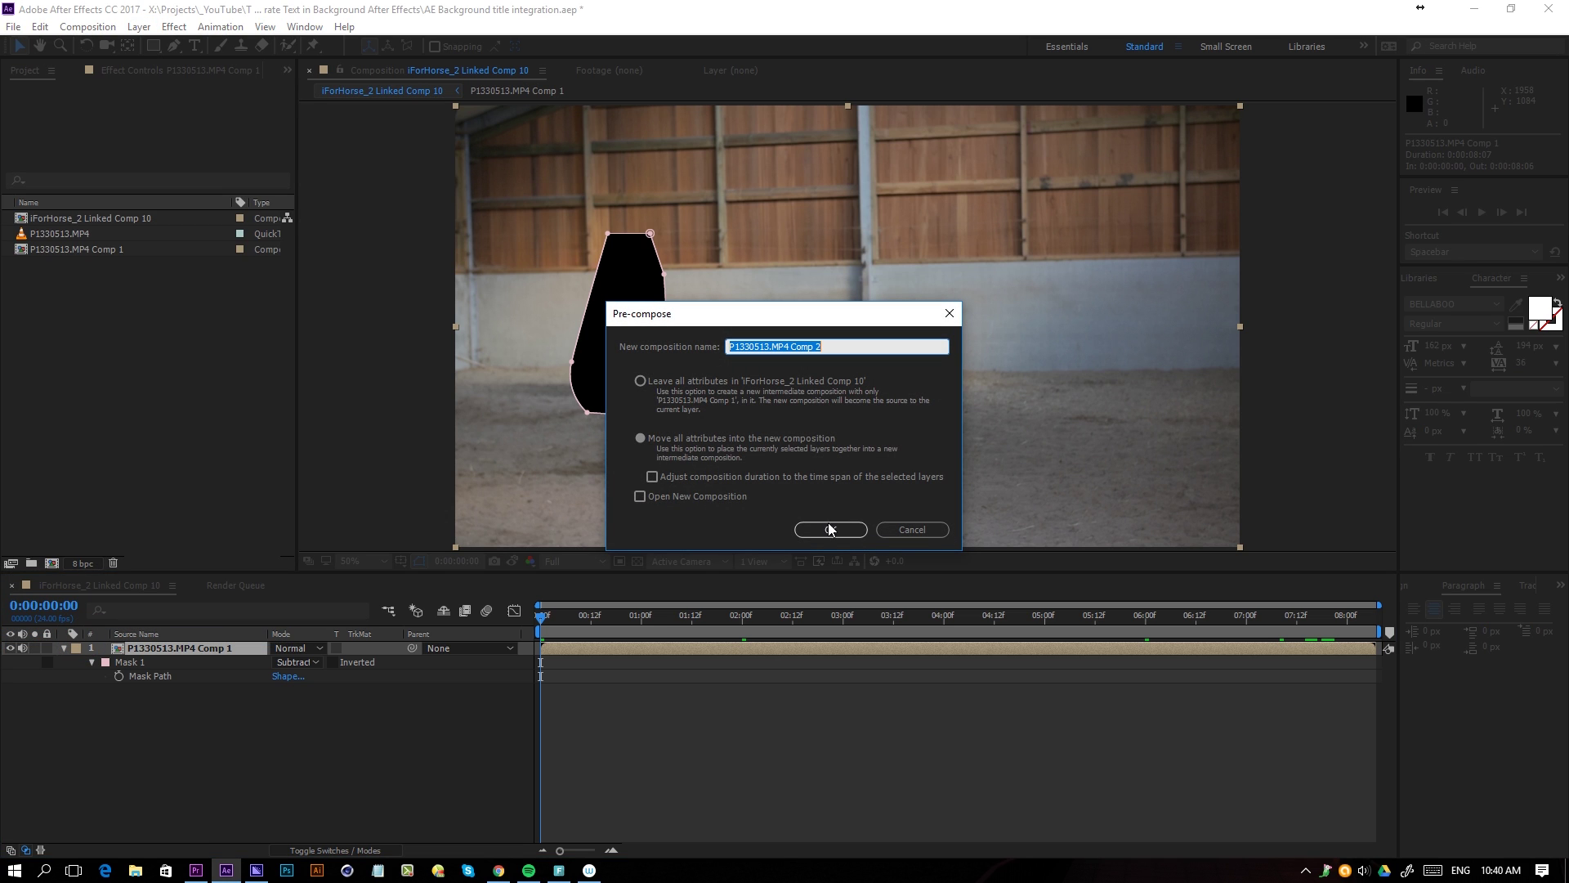
click(920, 529)
click(147, 662)
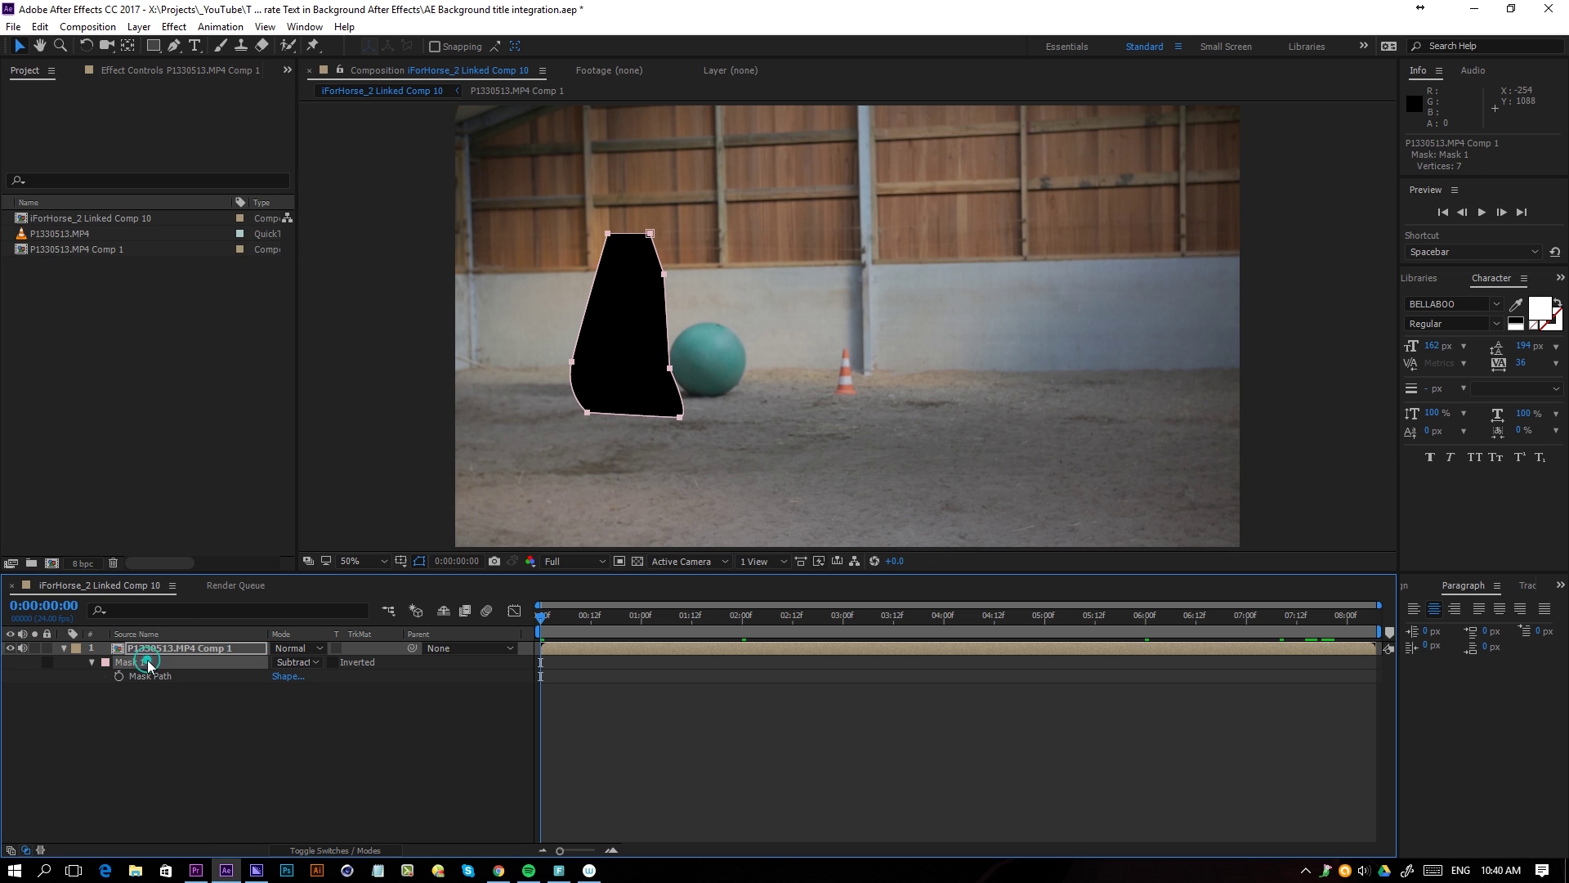
key(Delete)
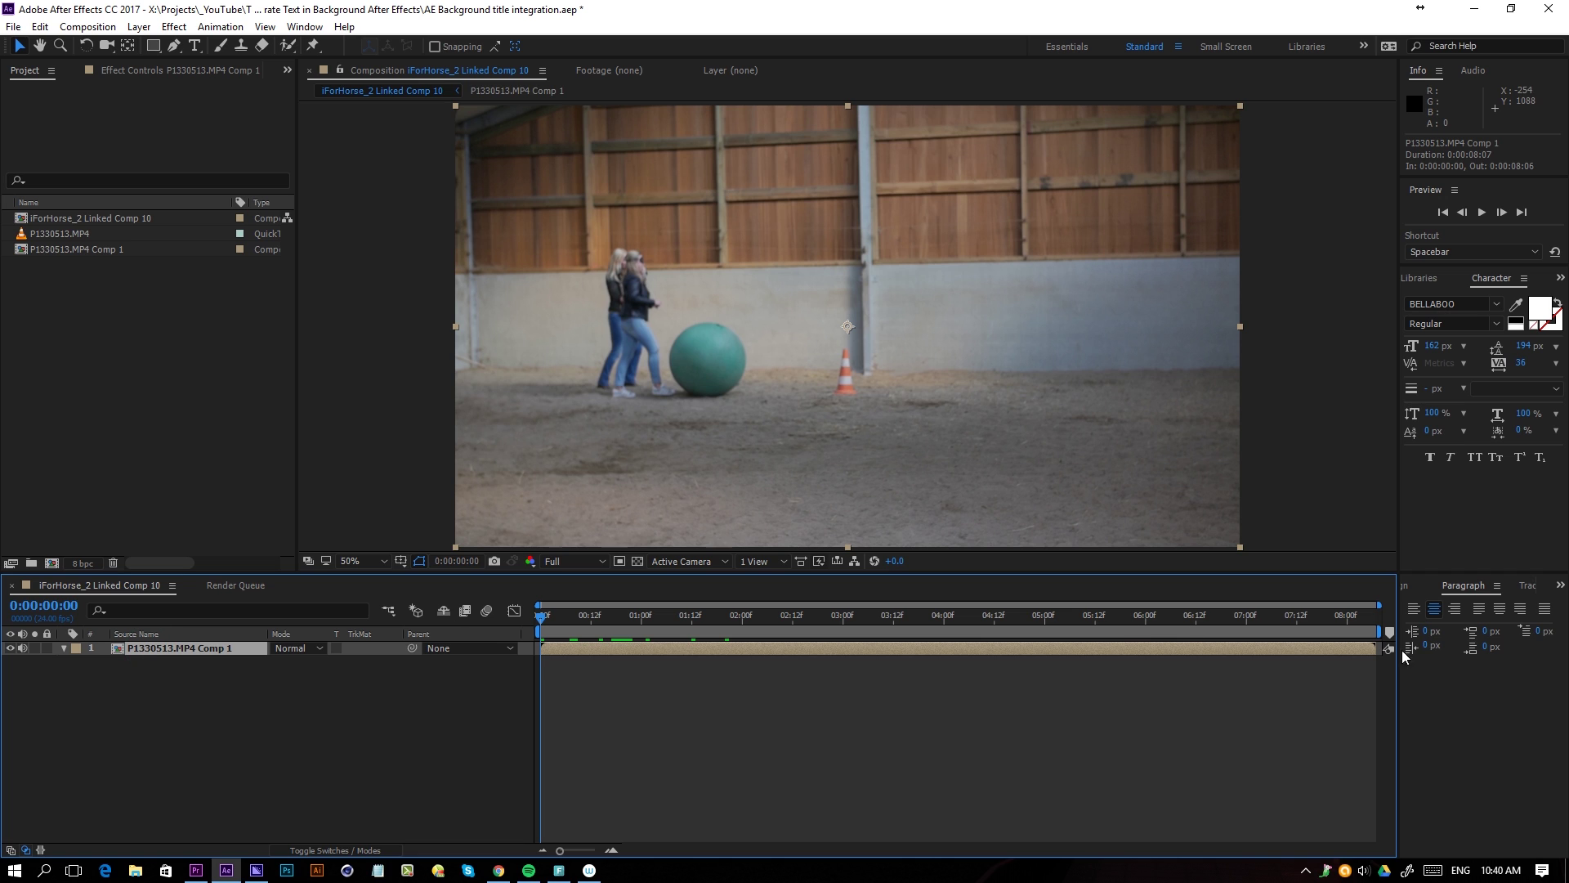
Apply 3D Camera Tracker to P1330513.MP4 Comp 1 and expand its Advanced settings.
click(1525, 583)
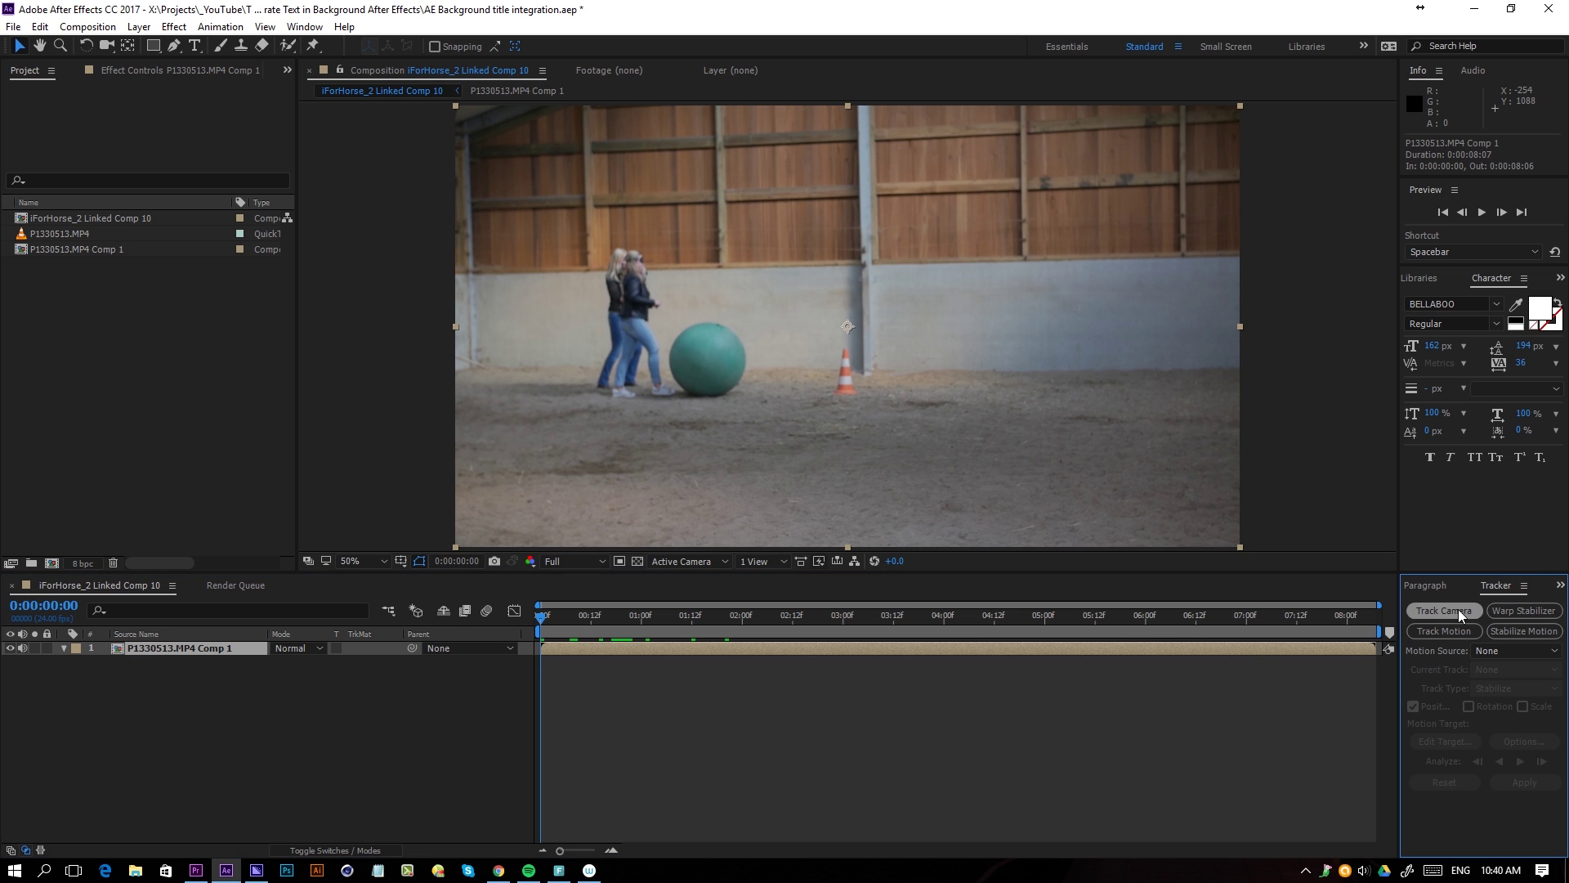
click(1175, 651)
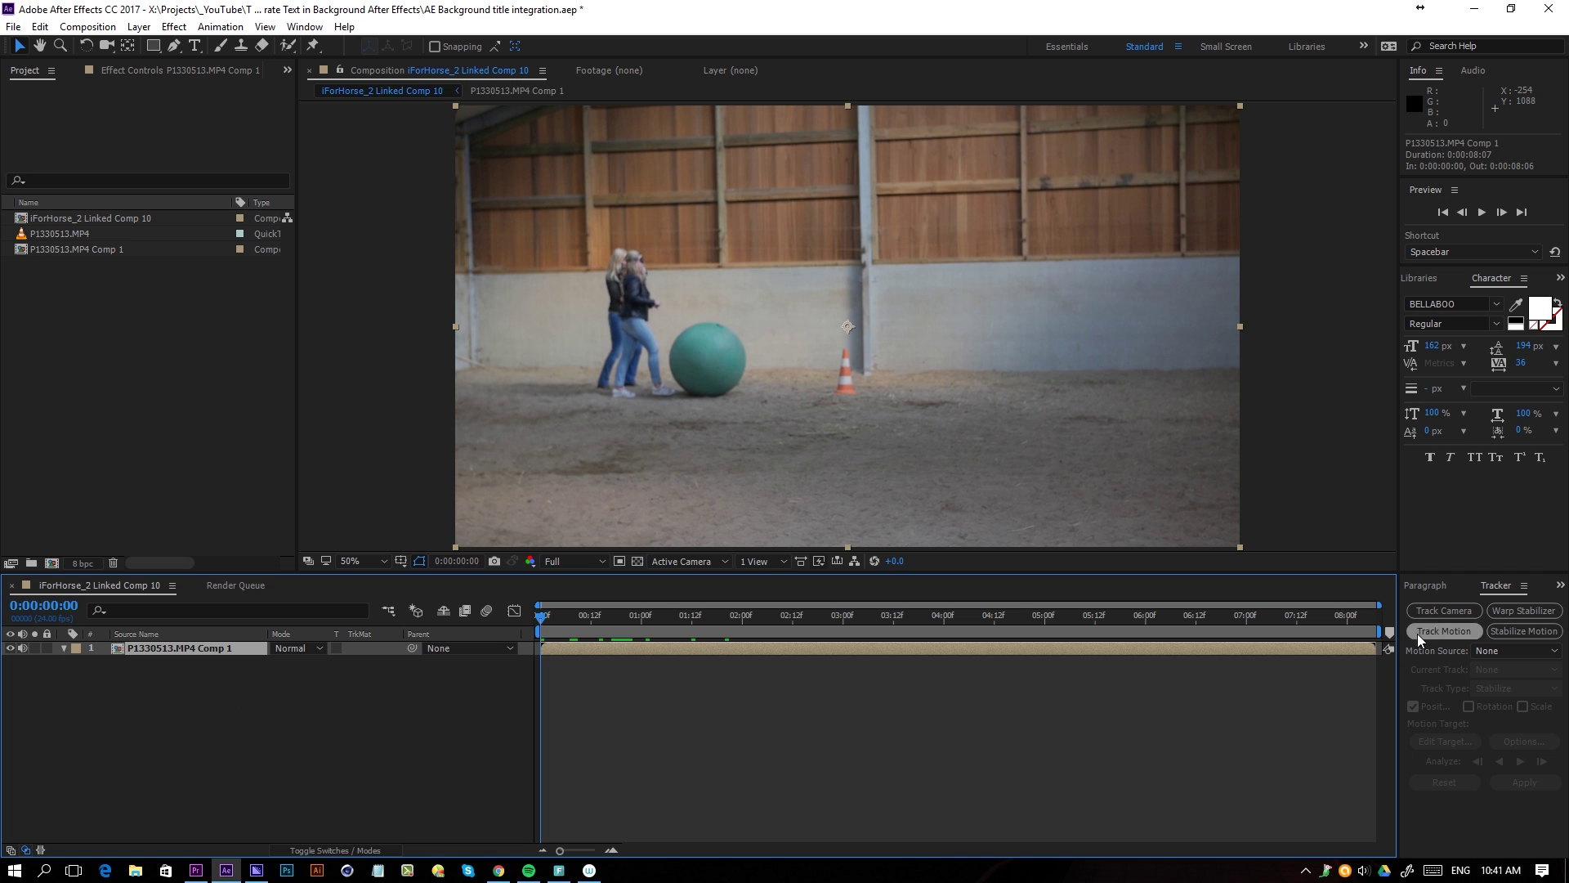
click(1435, 619)
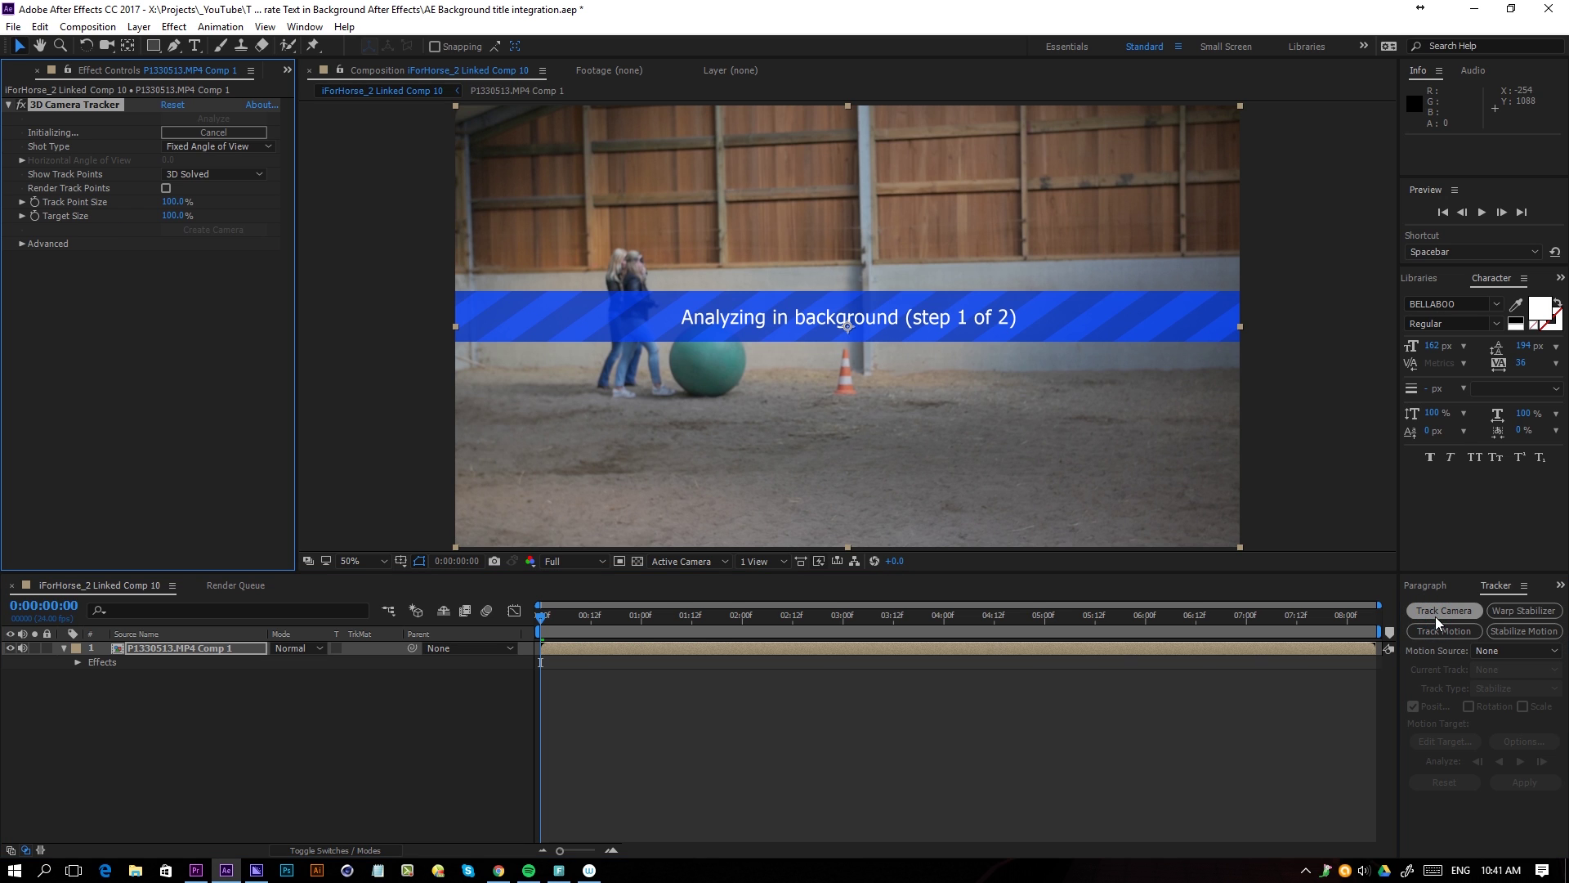
click(22, 243)
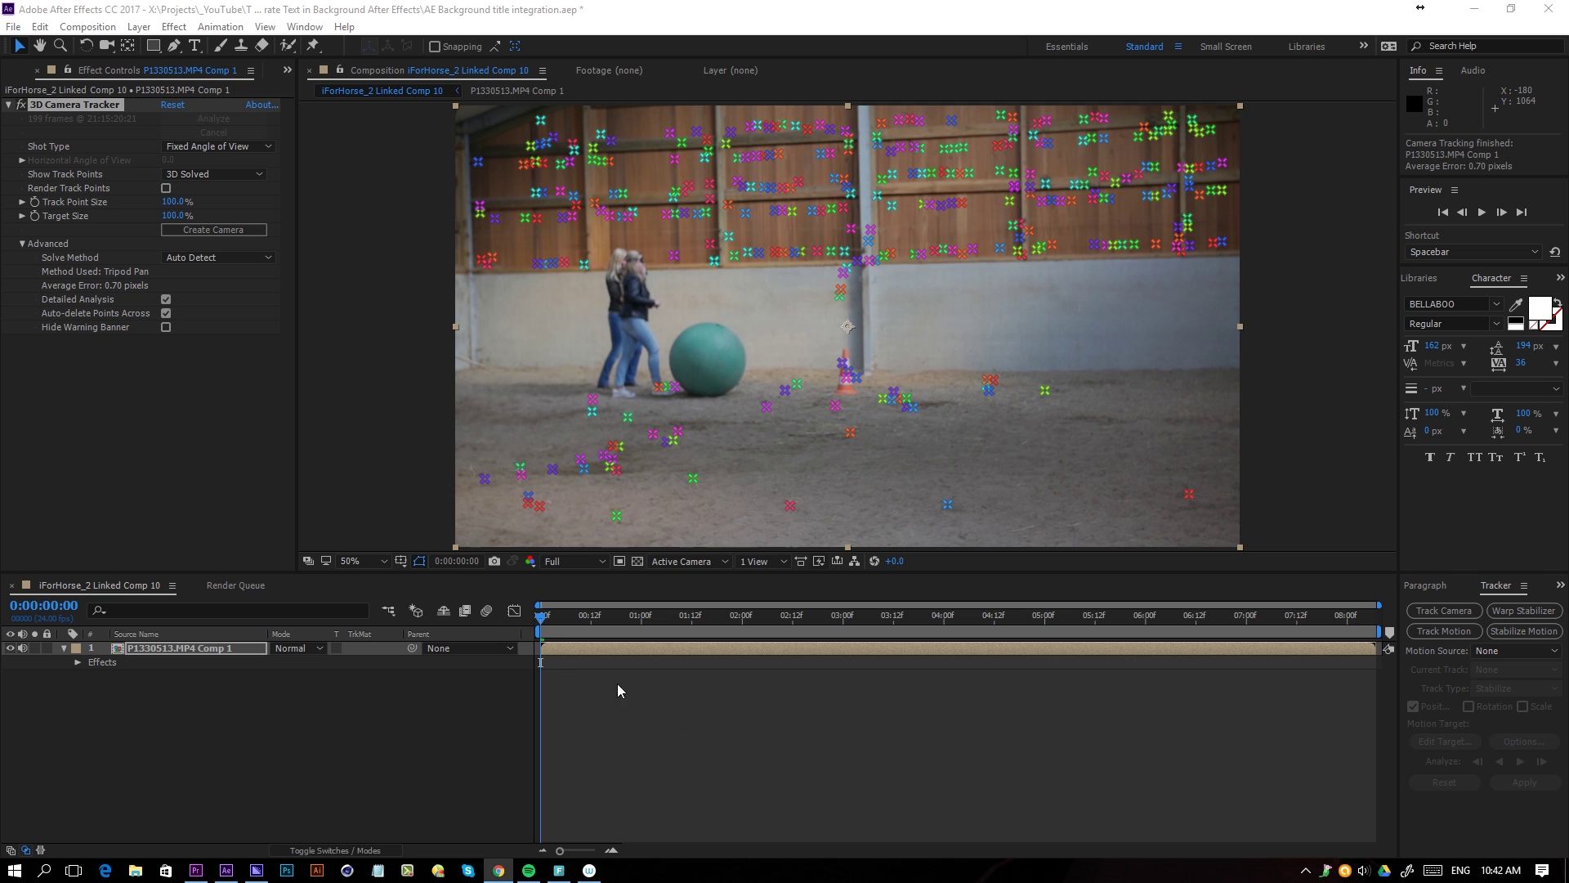
Preview the tracked clip and reselect the footage layer at frame 0:00:03:03.
drag(549, 629, 1225, 685)
key(space)
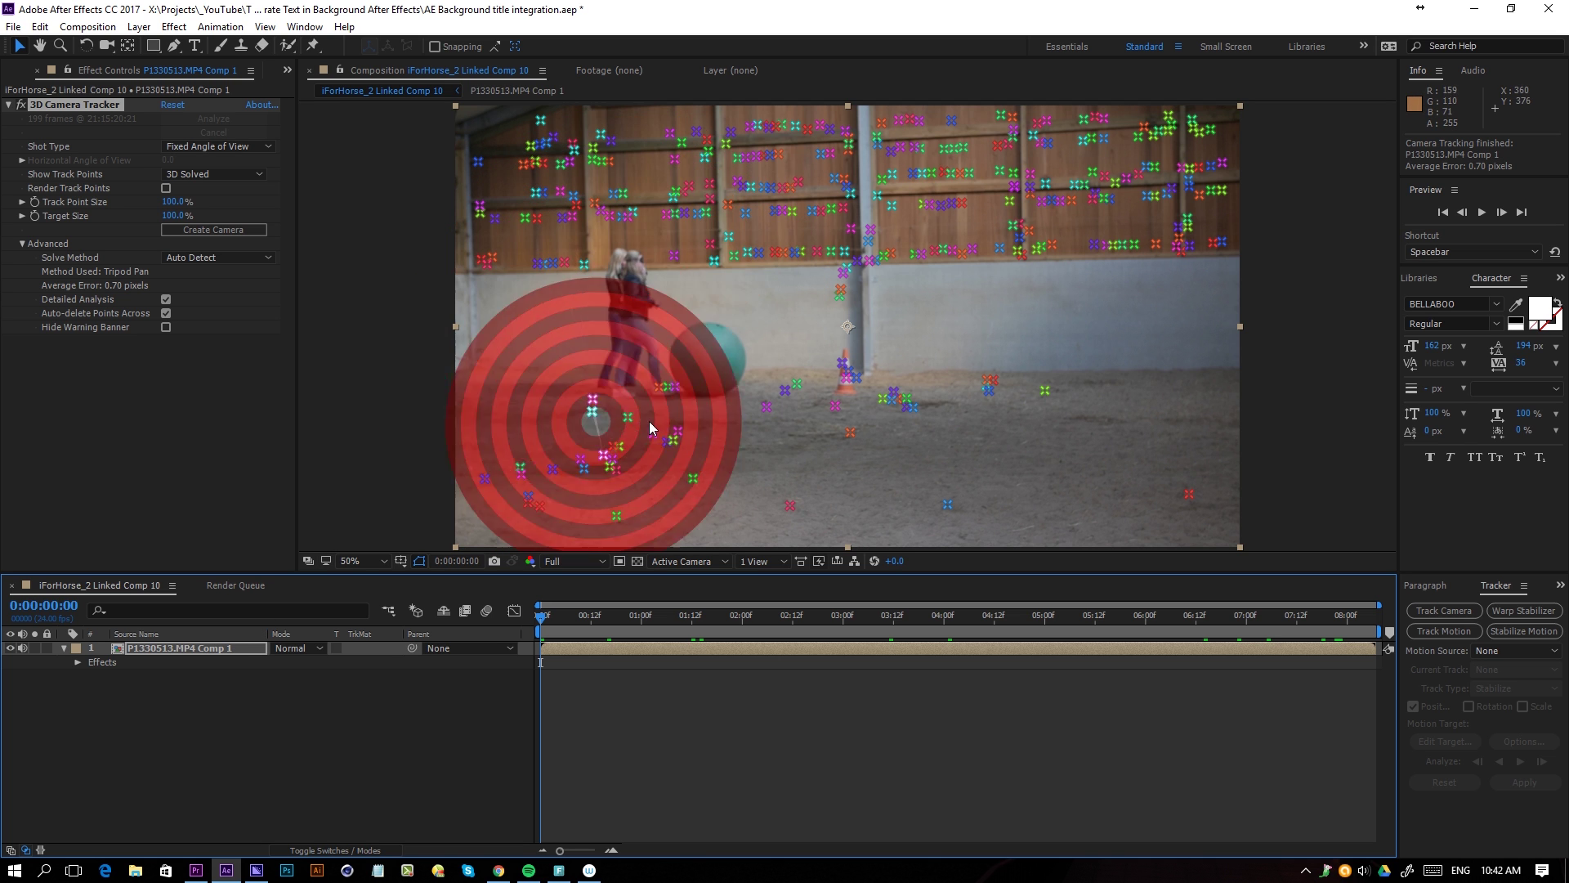
click(753, 797)
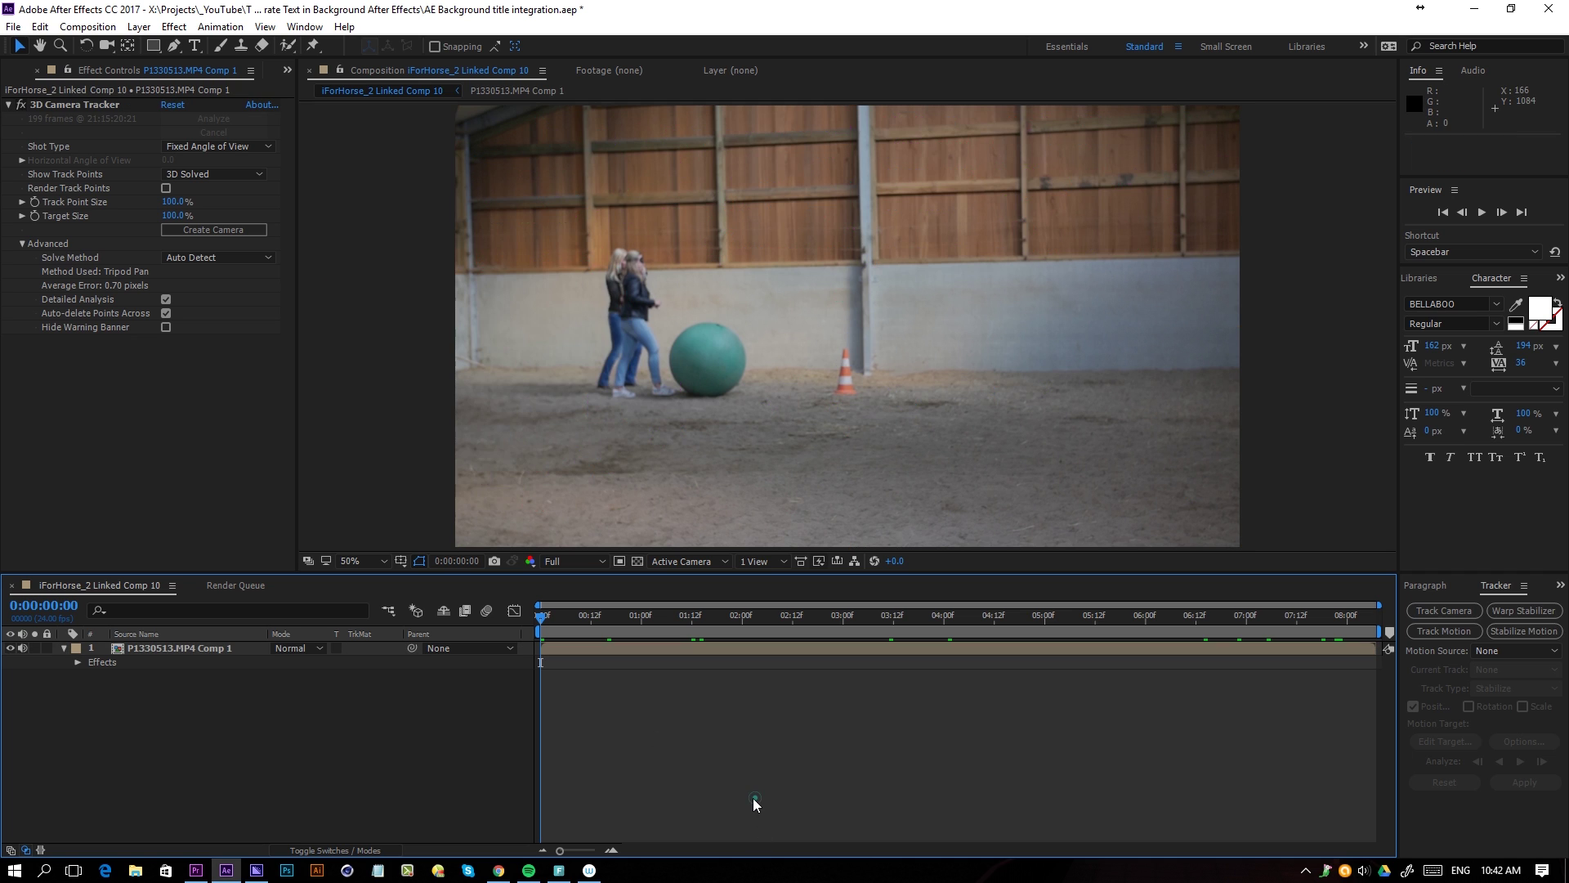
click(763, 626)
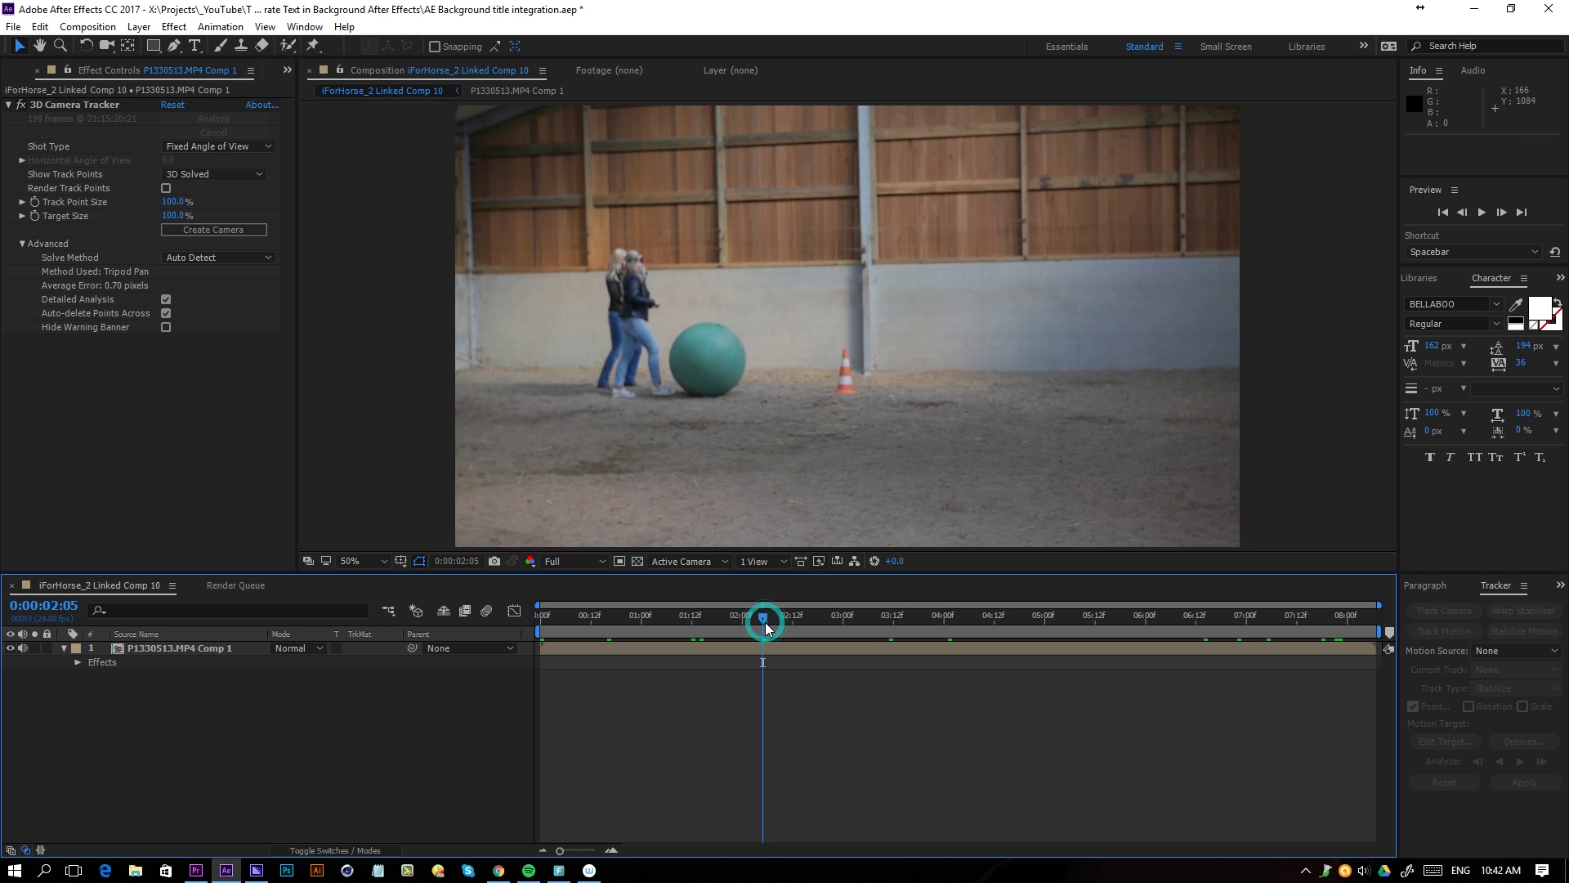
click(856, 626)
click(855, 649)
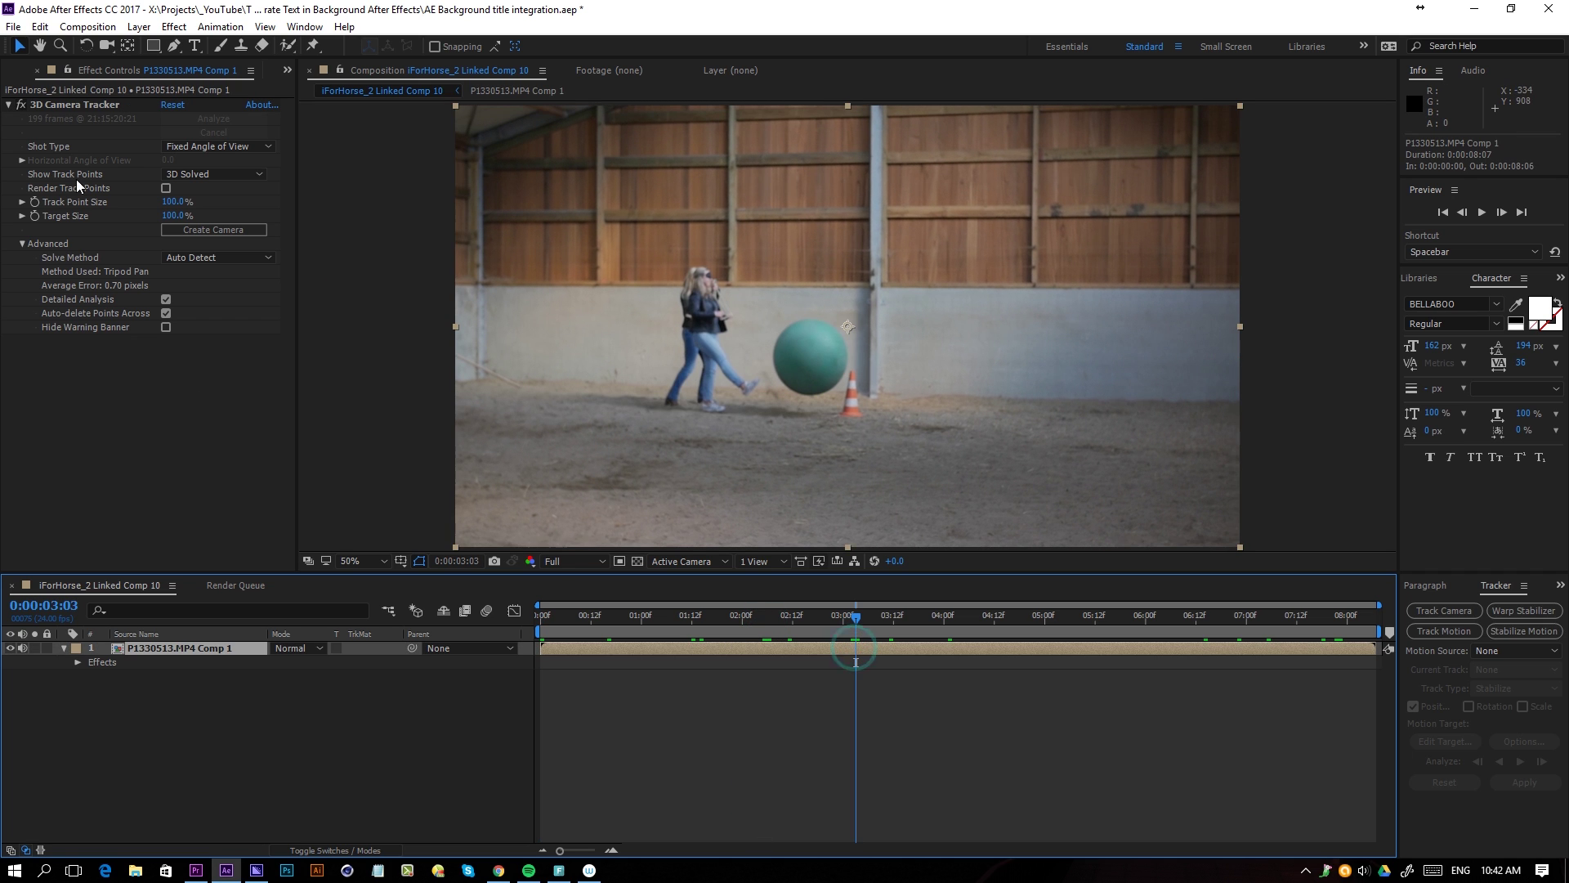
Show the track points and select the wall cluster near the ball at 0:00:05:07.
click(76, 104)
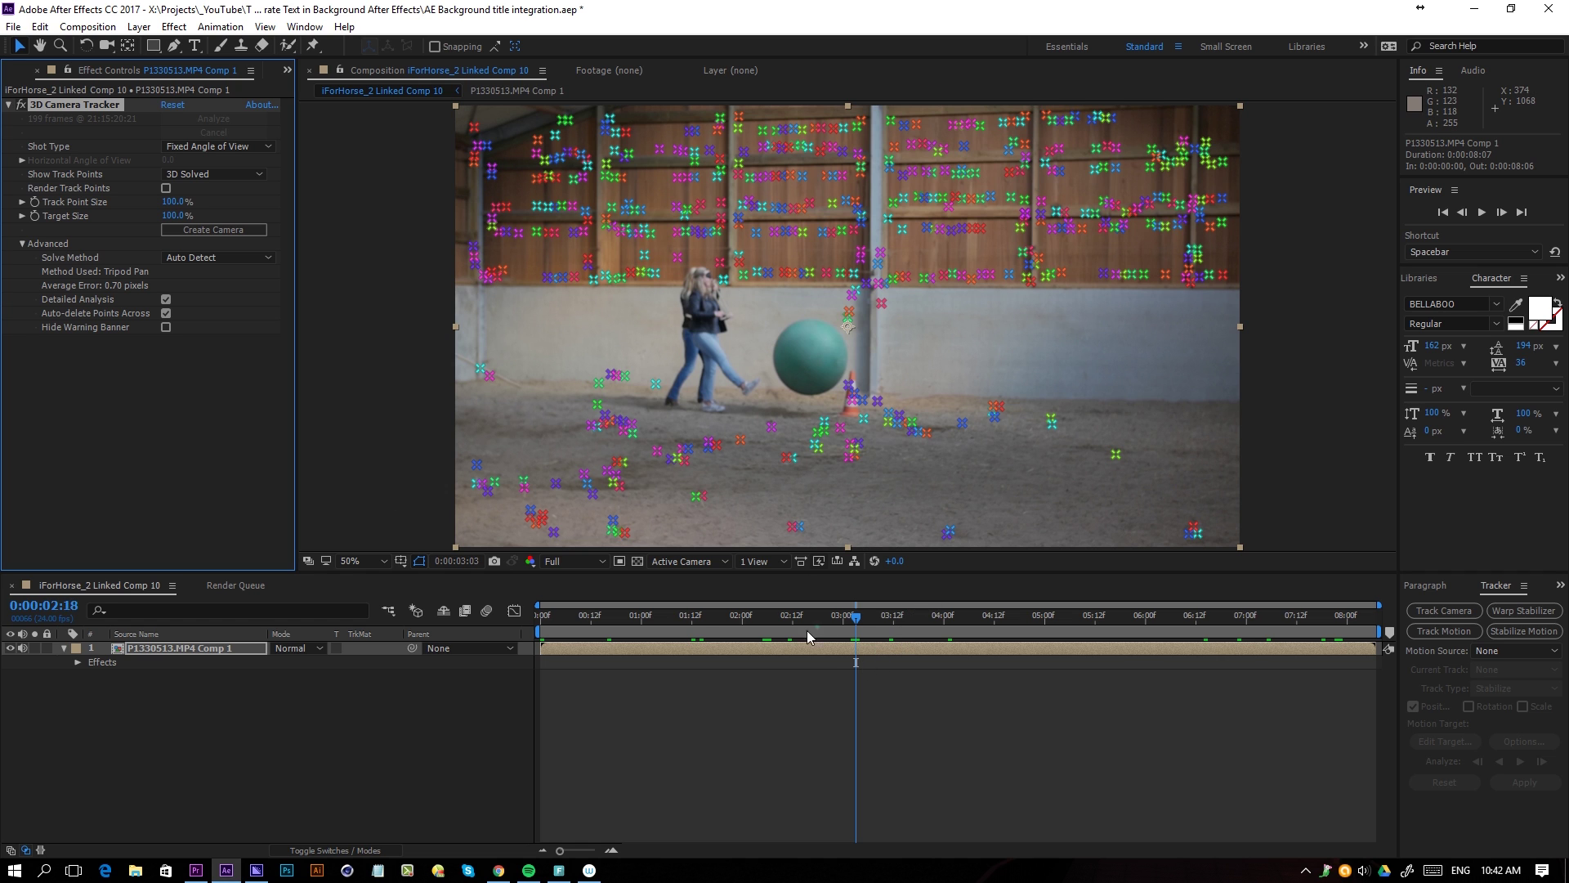
click(618, 629)
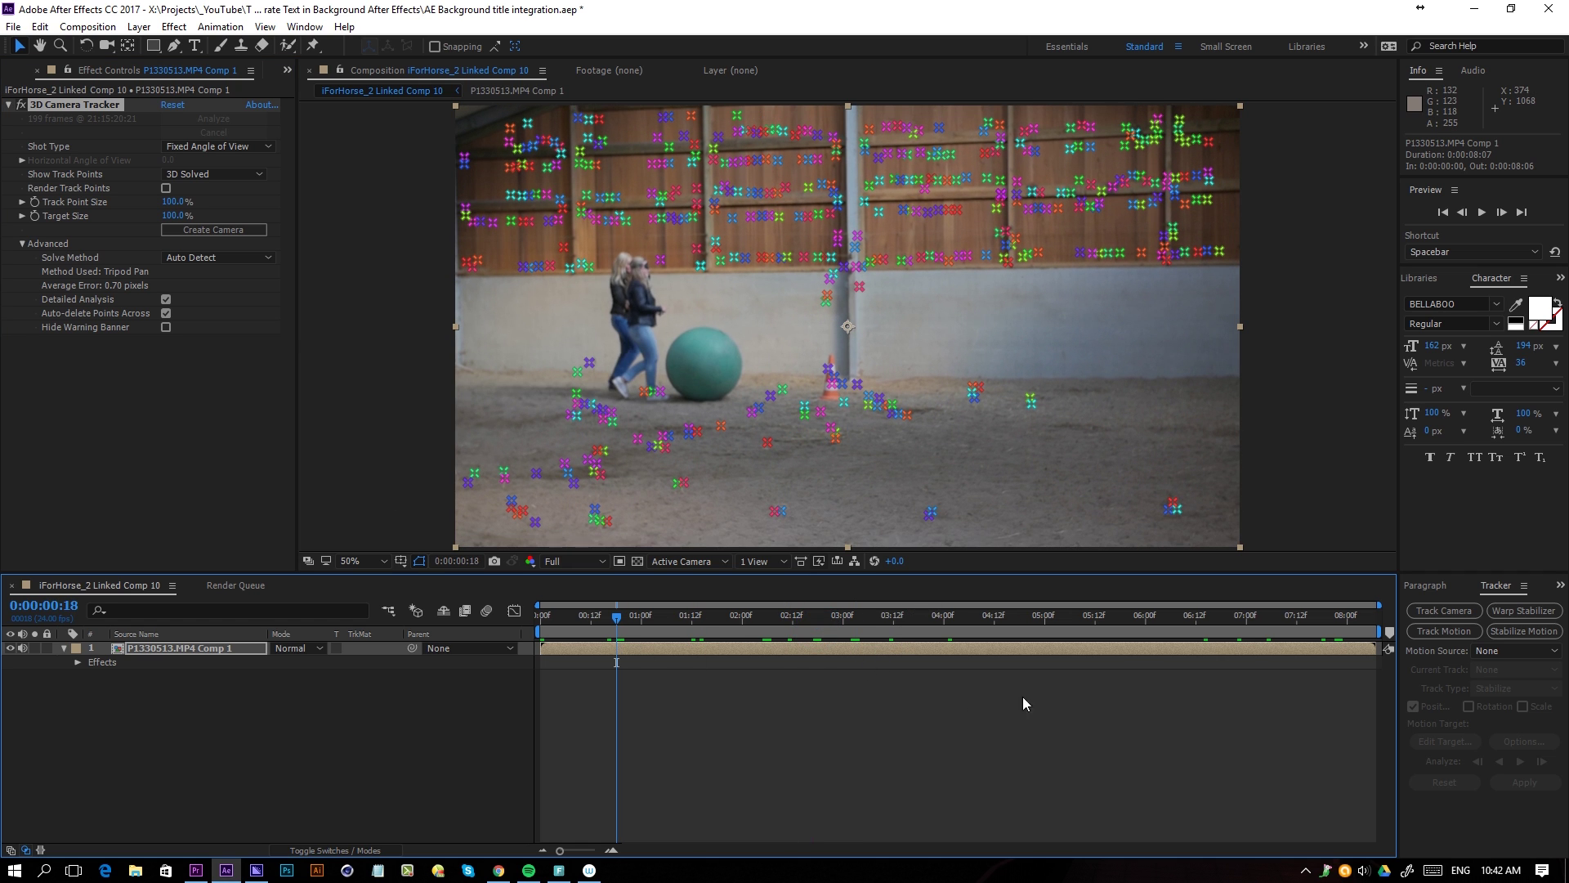
drag(827, 636, 1073, 635)
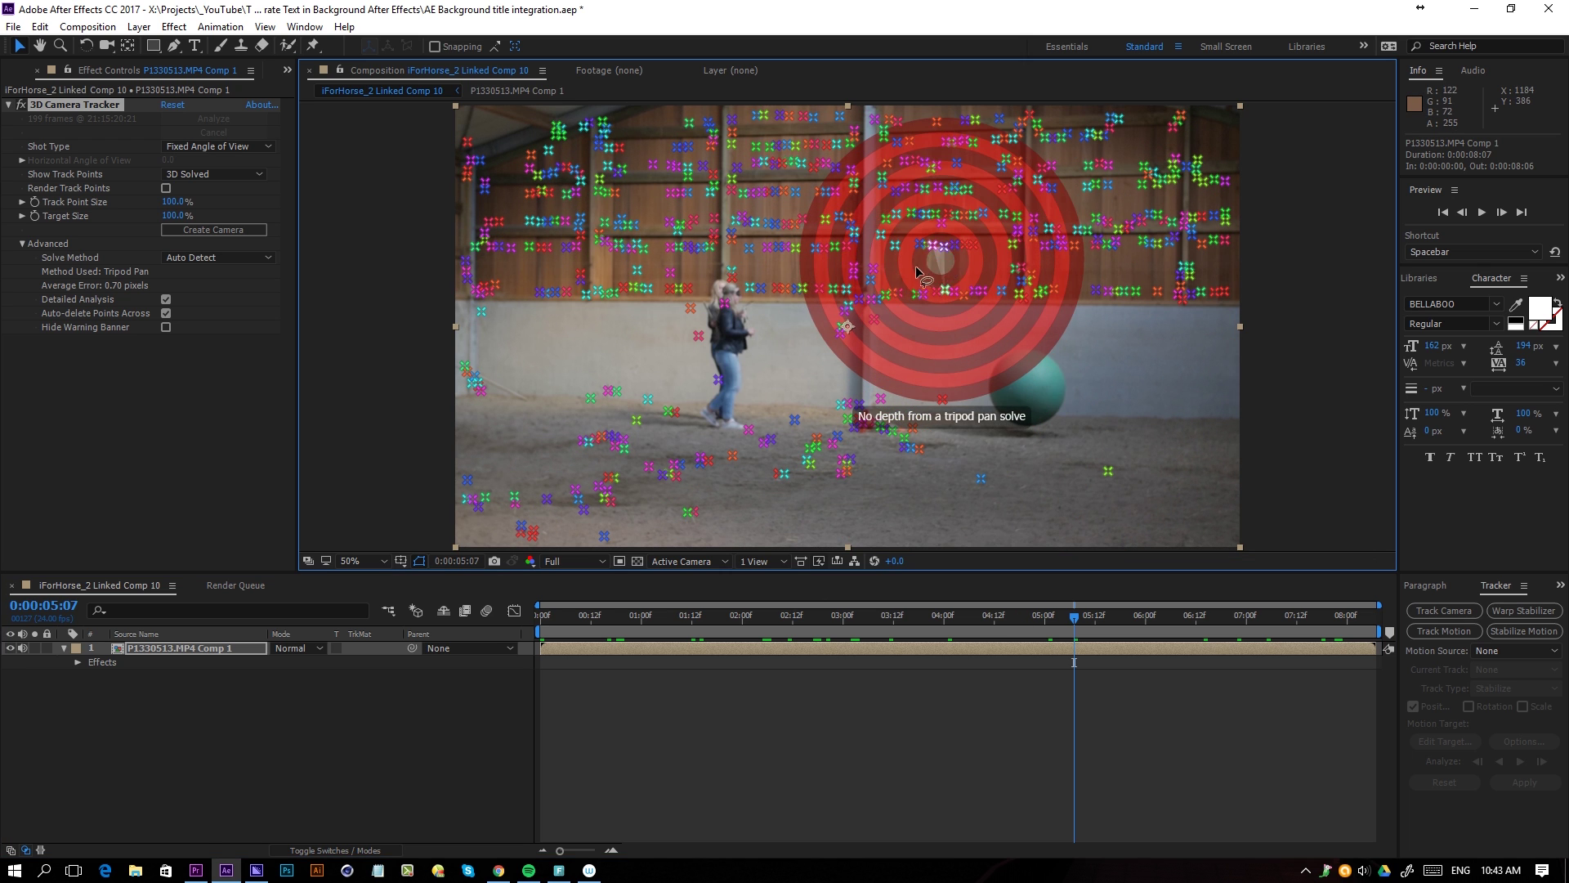
mouse_move(874, 294)
mouse_down()
mouse_move(868, 356)
mouse_move(891, 414)
mouse_move(982, 458)
mouse_move(1101, 456)
mouse_move(1184, 430)
mouse_move(1208, 364)
mouse_move(1195, 246)
mouse_move(1115, 199)
mouse_move(903, 173)
mouse_move(870, 247)
mouse_up()
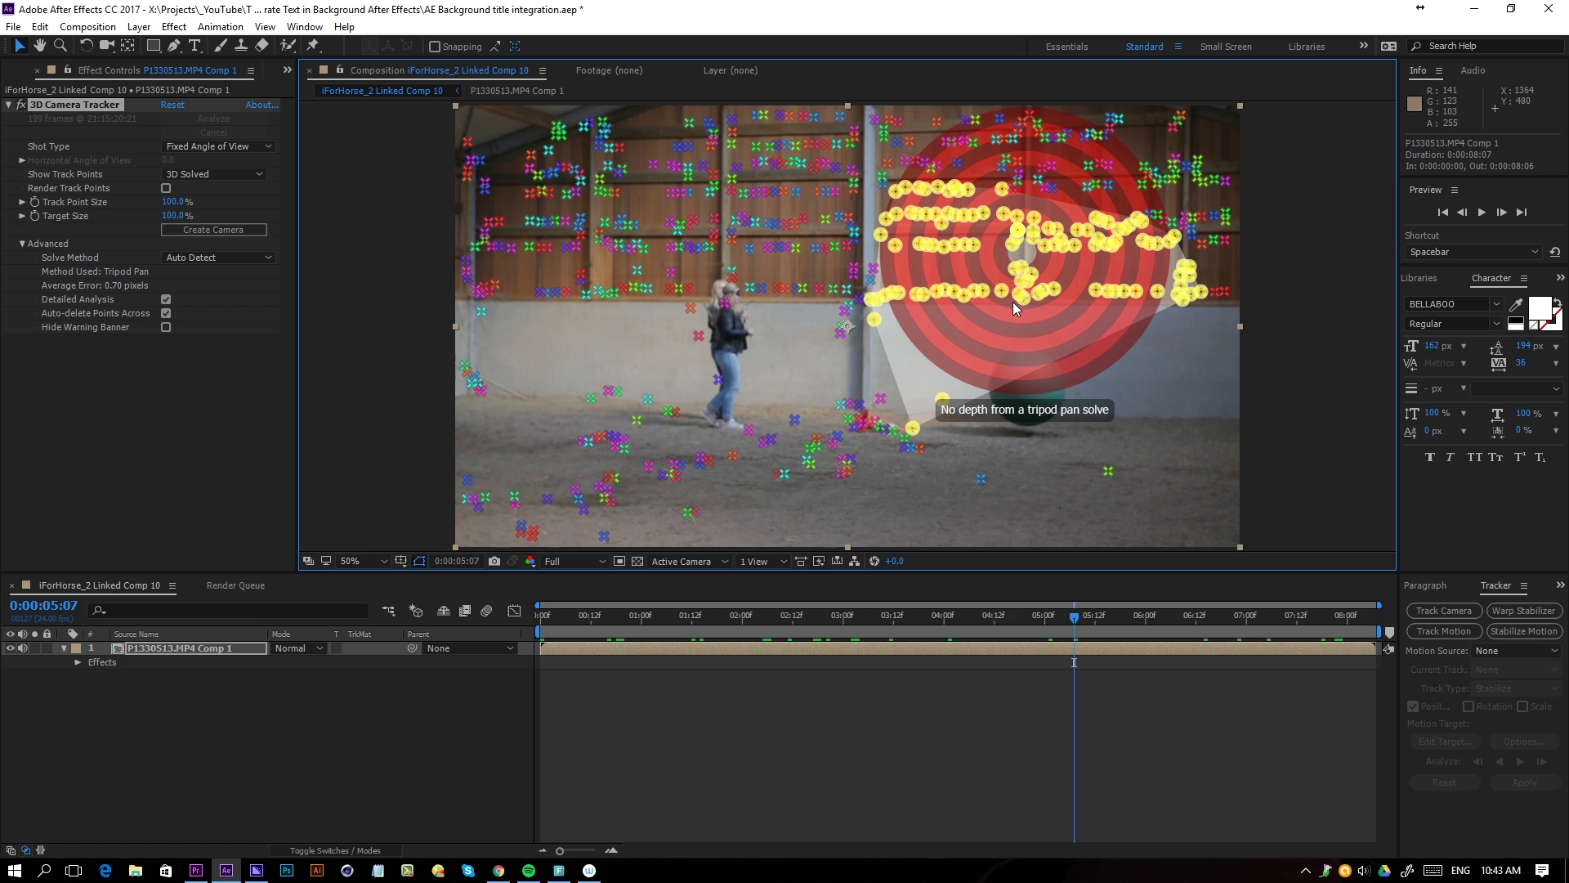
Create a tracked text layer and camera, then shrink and move TEXT onto the wall.
right_click(980, 271)
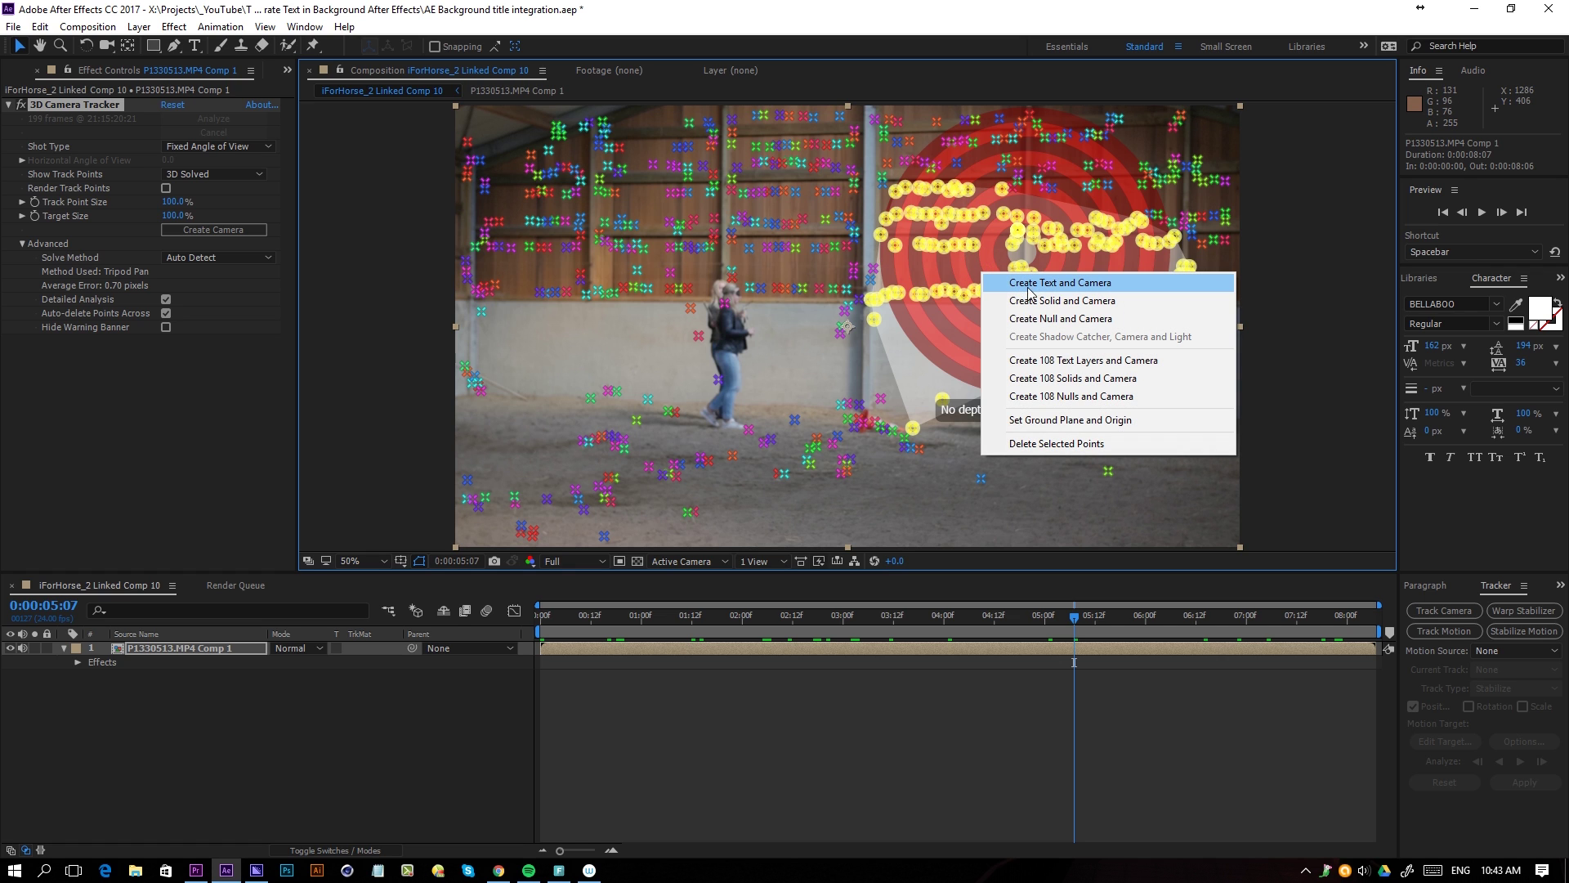
click(1061, 283)
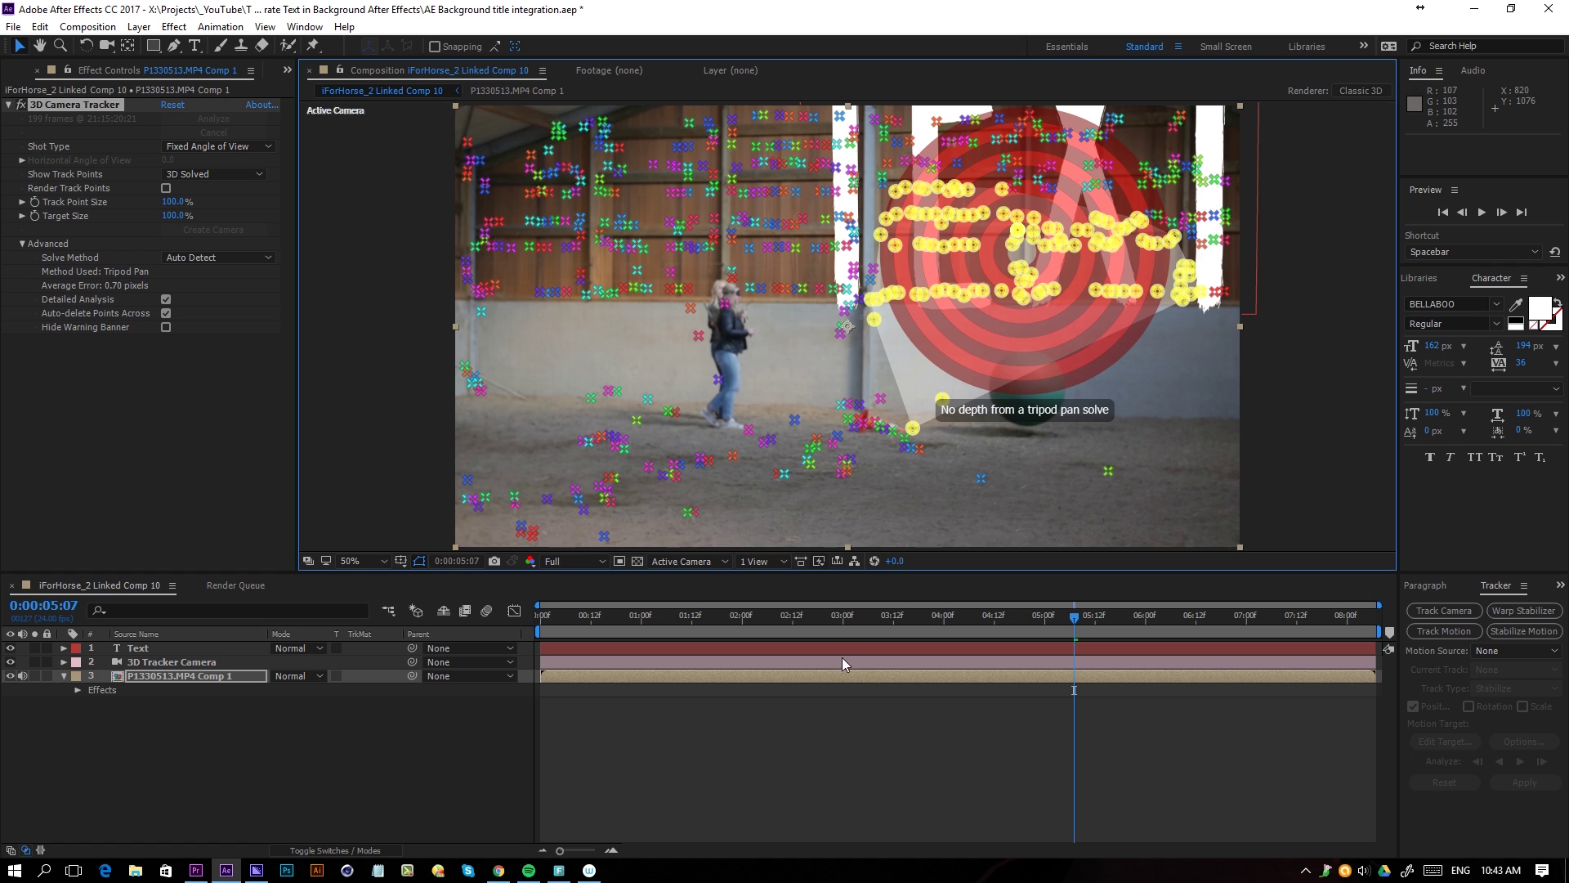
click(858, 730)
click(871, 652)
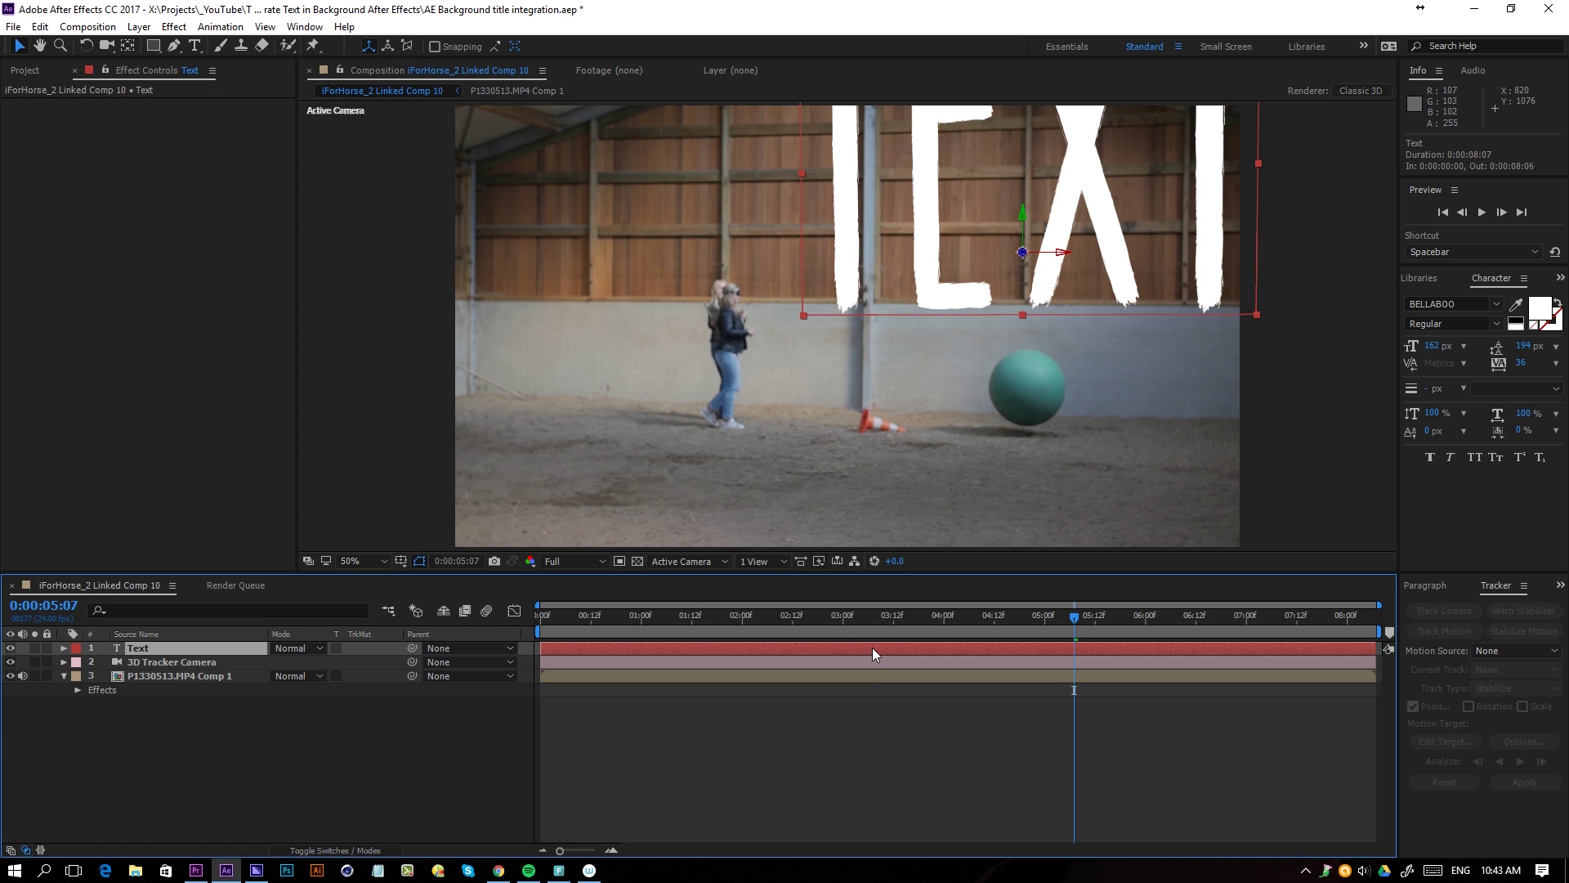
key(ctrl+t)
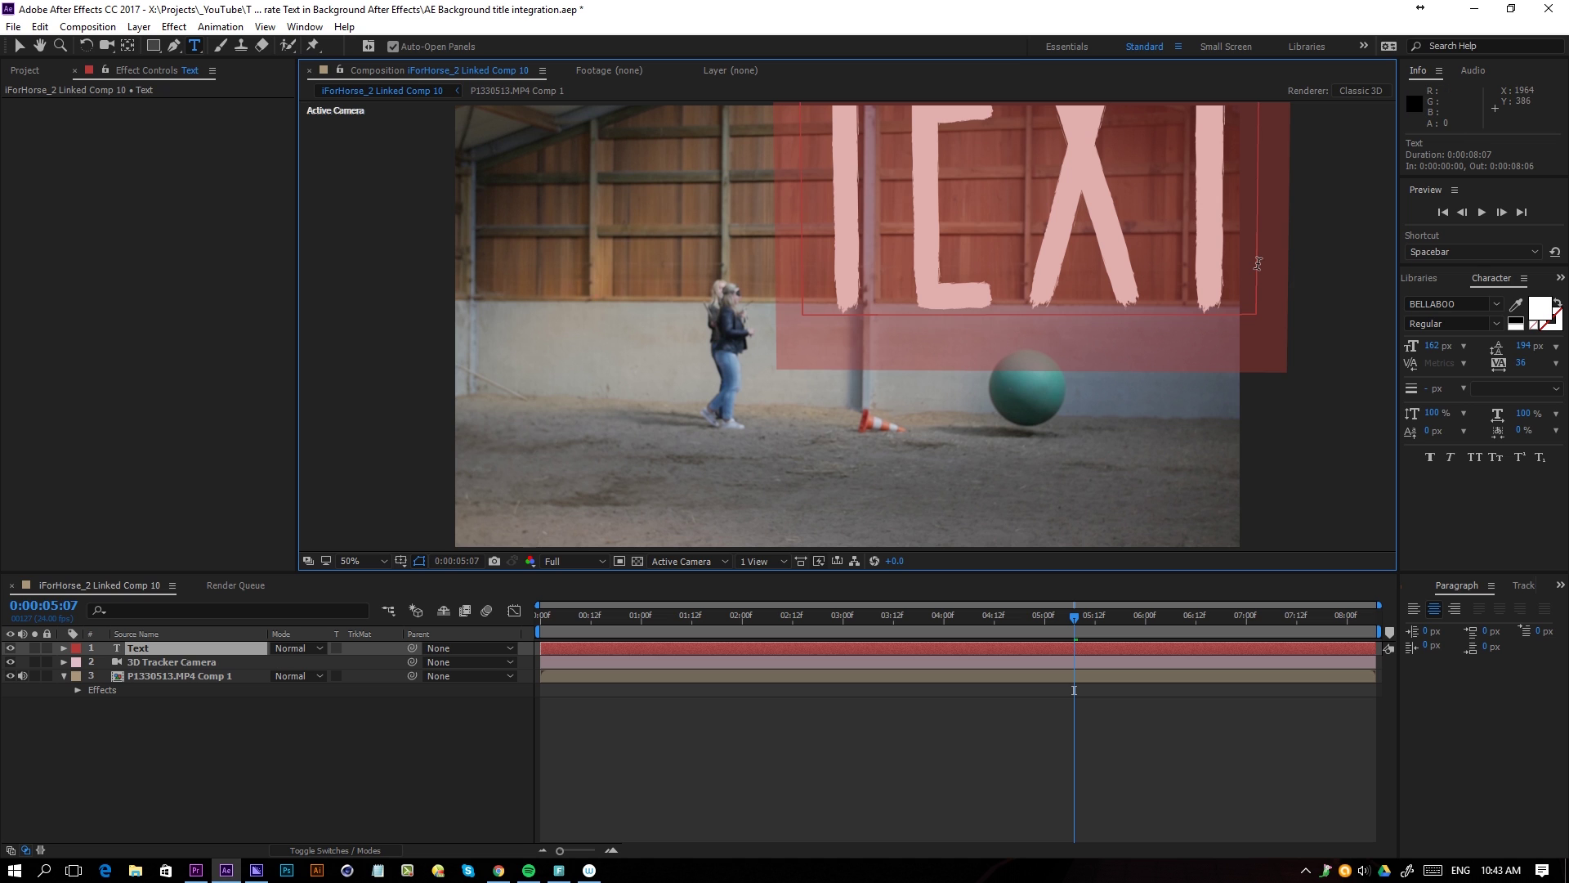
drag(1437, 345, 1369, 364)
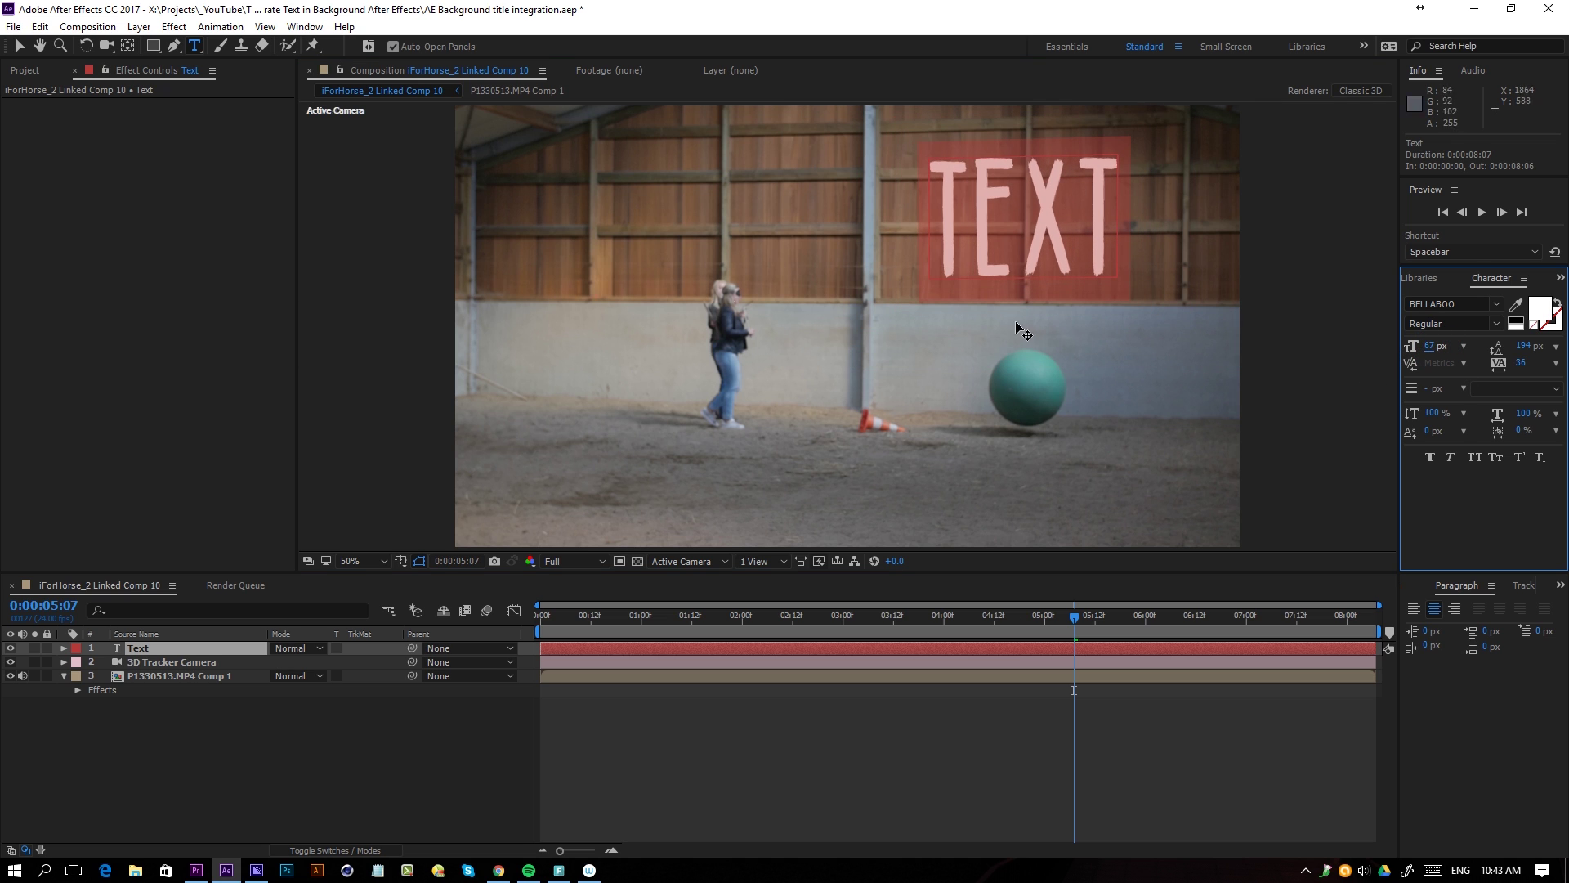
key(v)
drag(1014, 224, 984, 338)
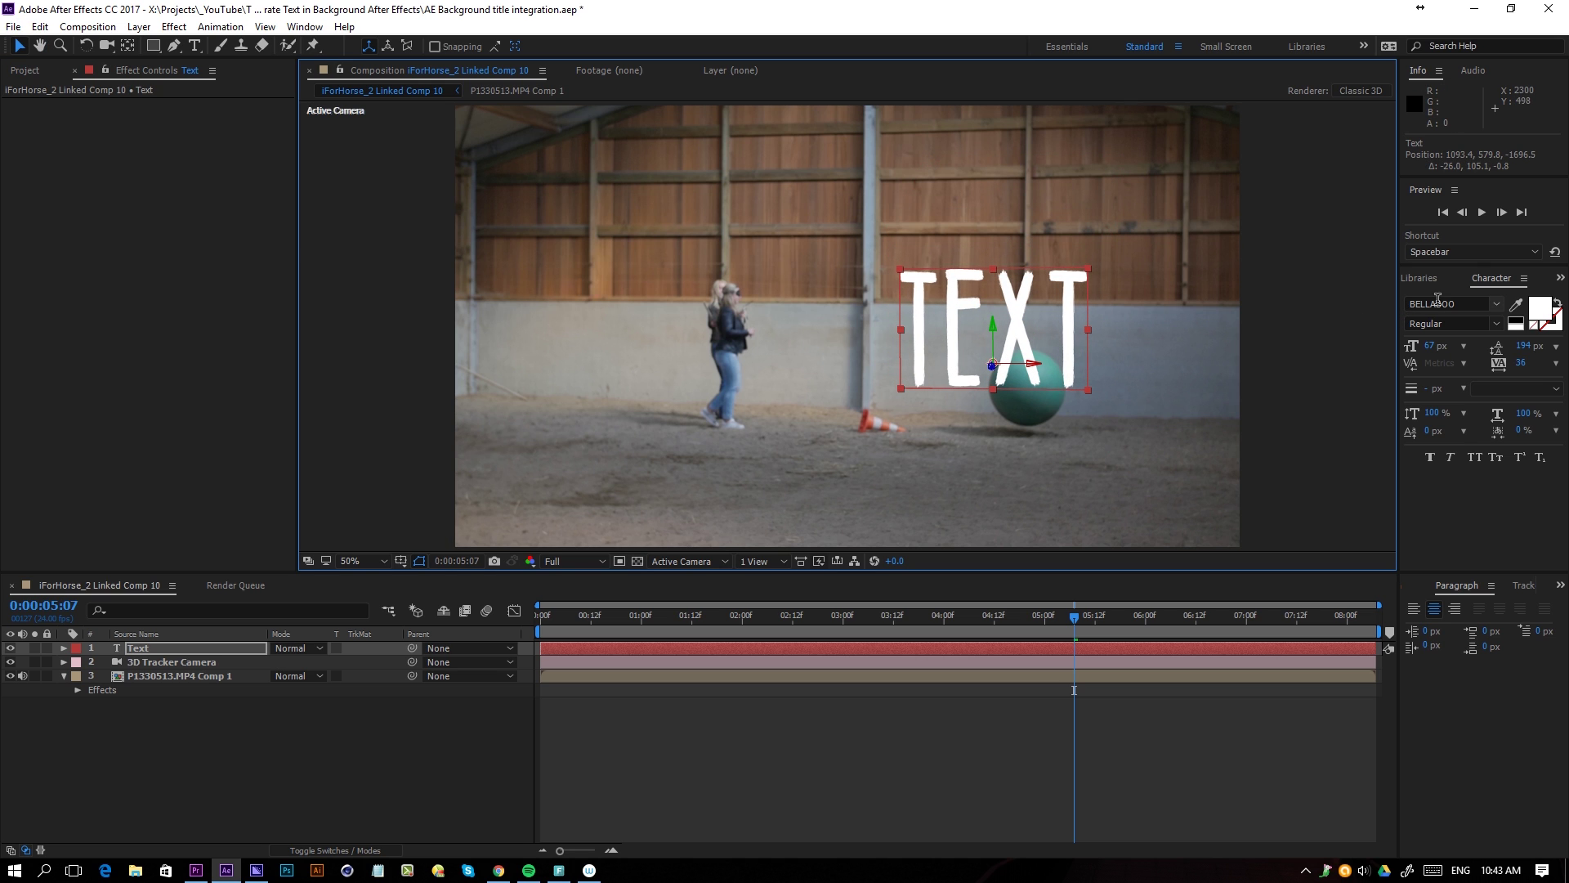
drag(1087, 268, 1081, 301)
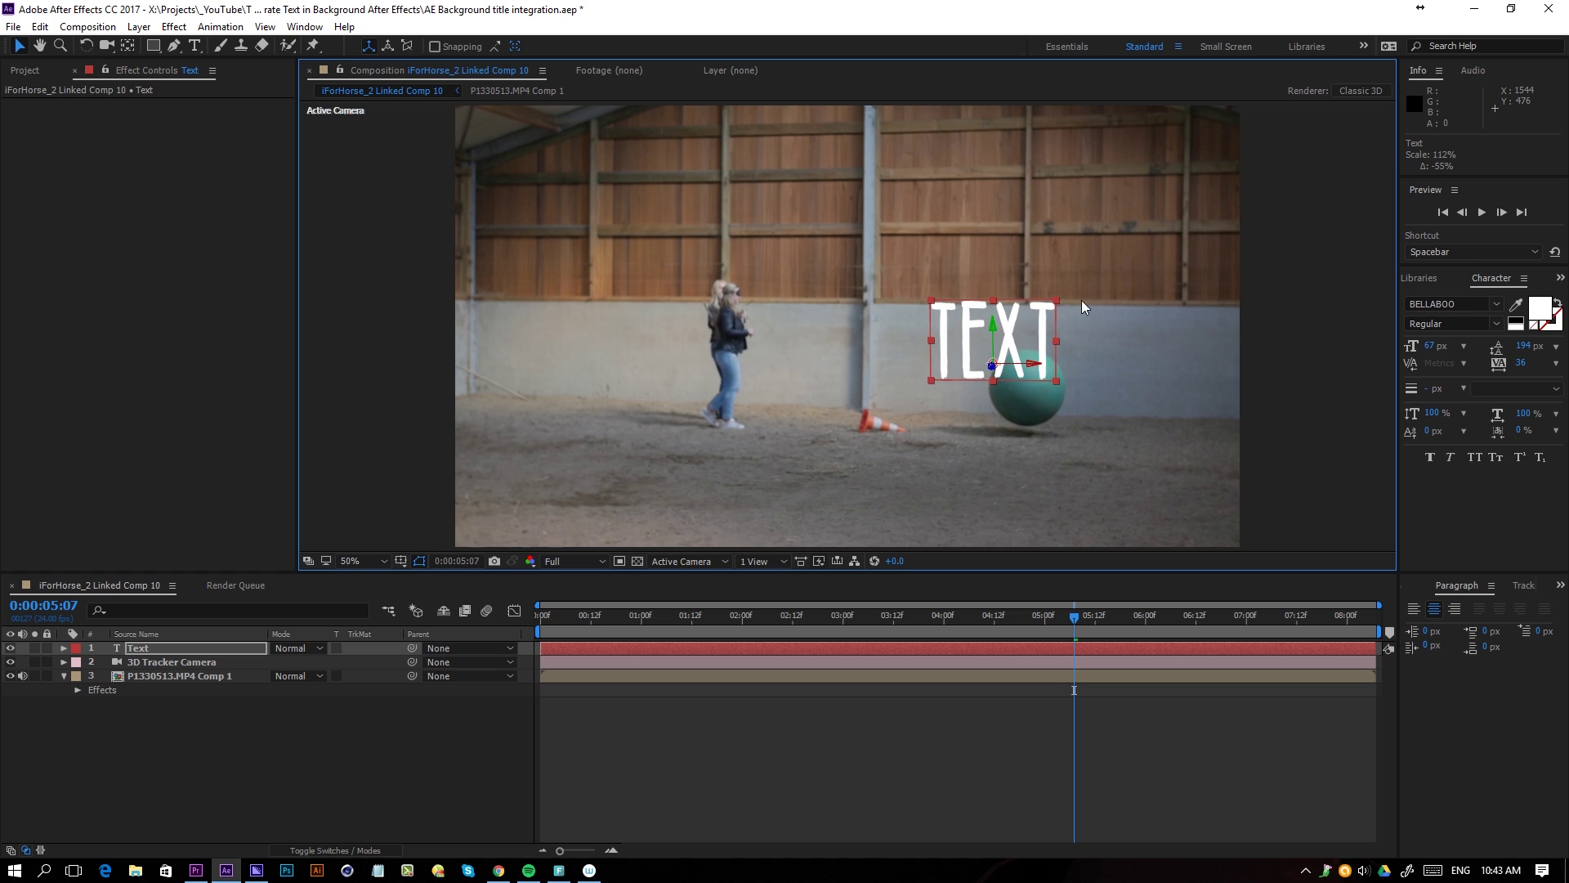
drag(1007, 333, 994, 355)
Retype the title as 'TOLERATED CINEMATICS' at 30 px and reposition it on the wall.
double_click(994, 356)
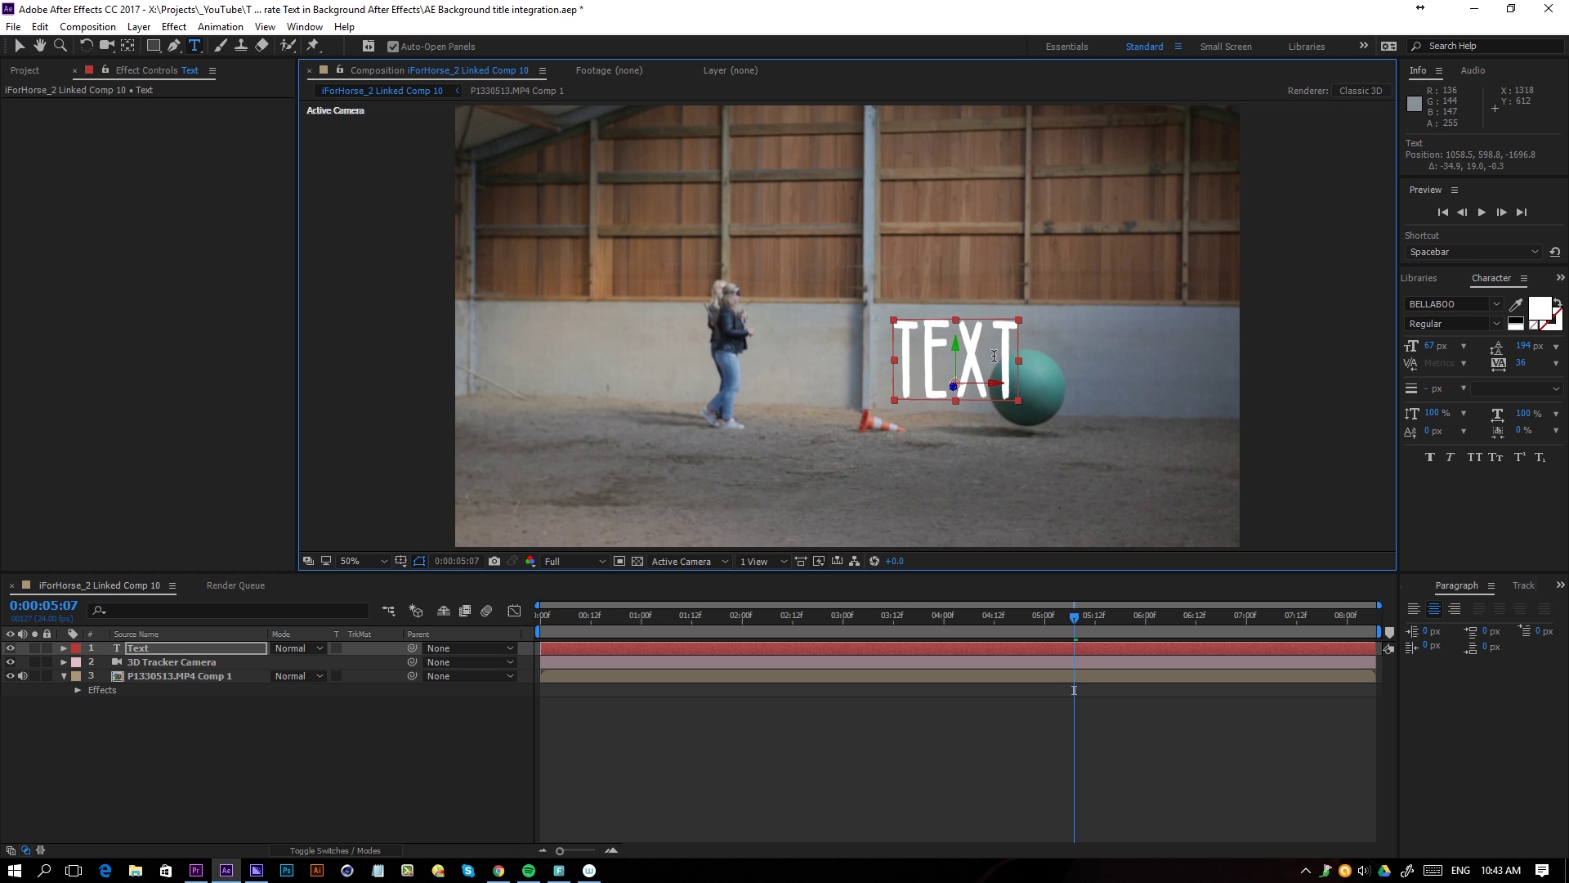
text(TOLERATED)
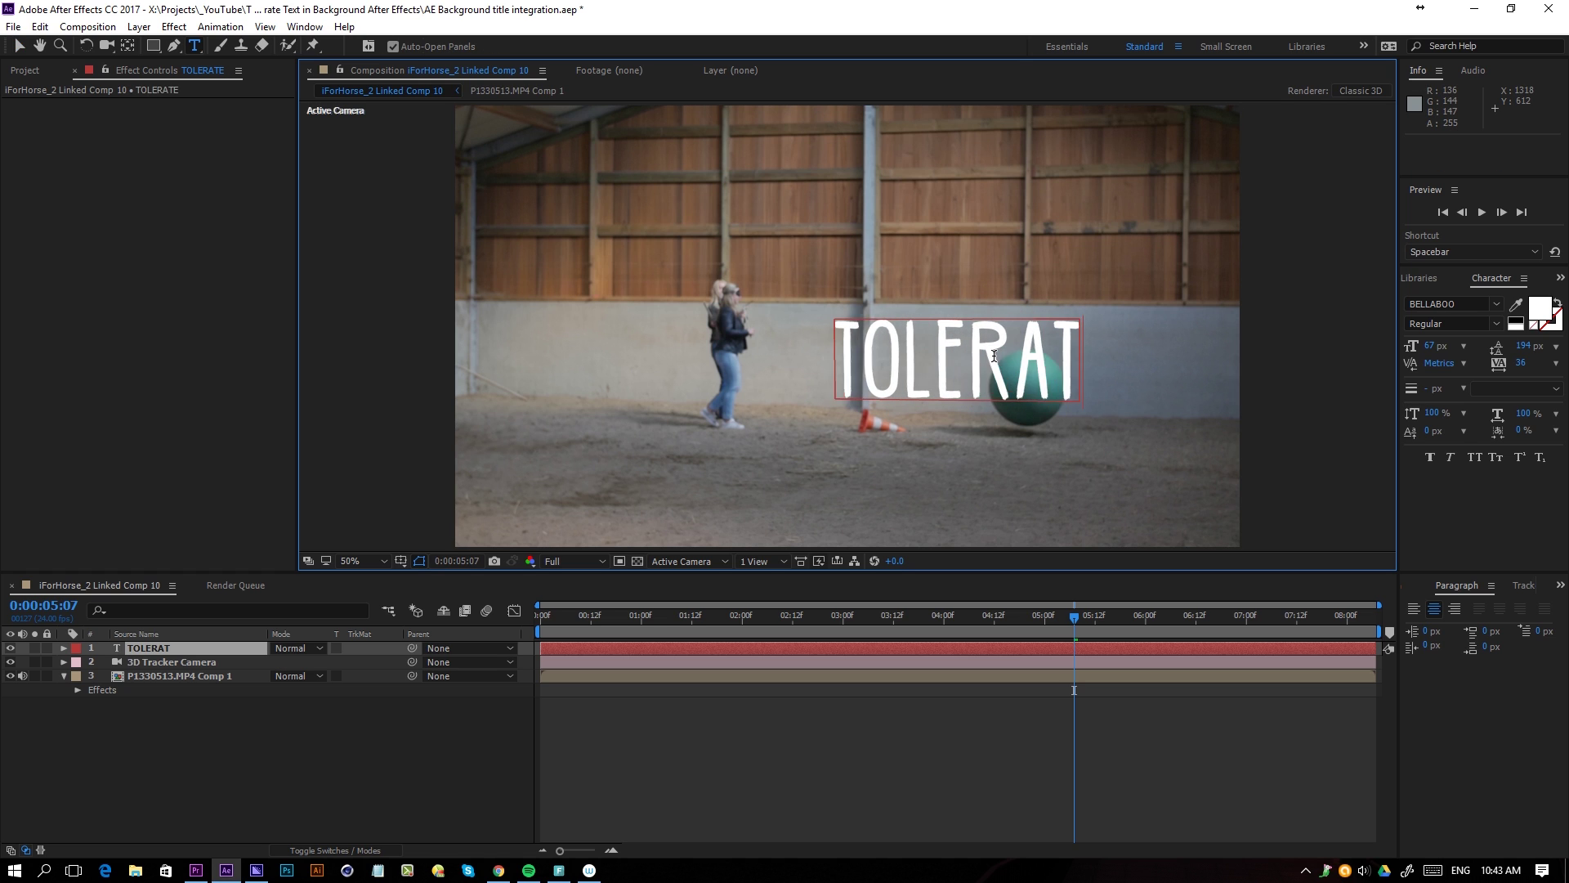
text( CINEMATICS)
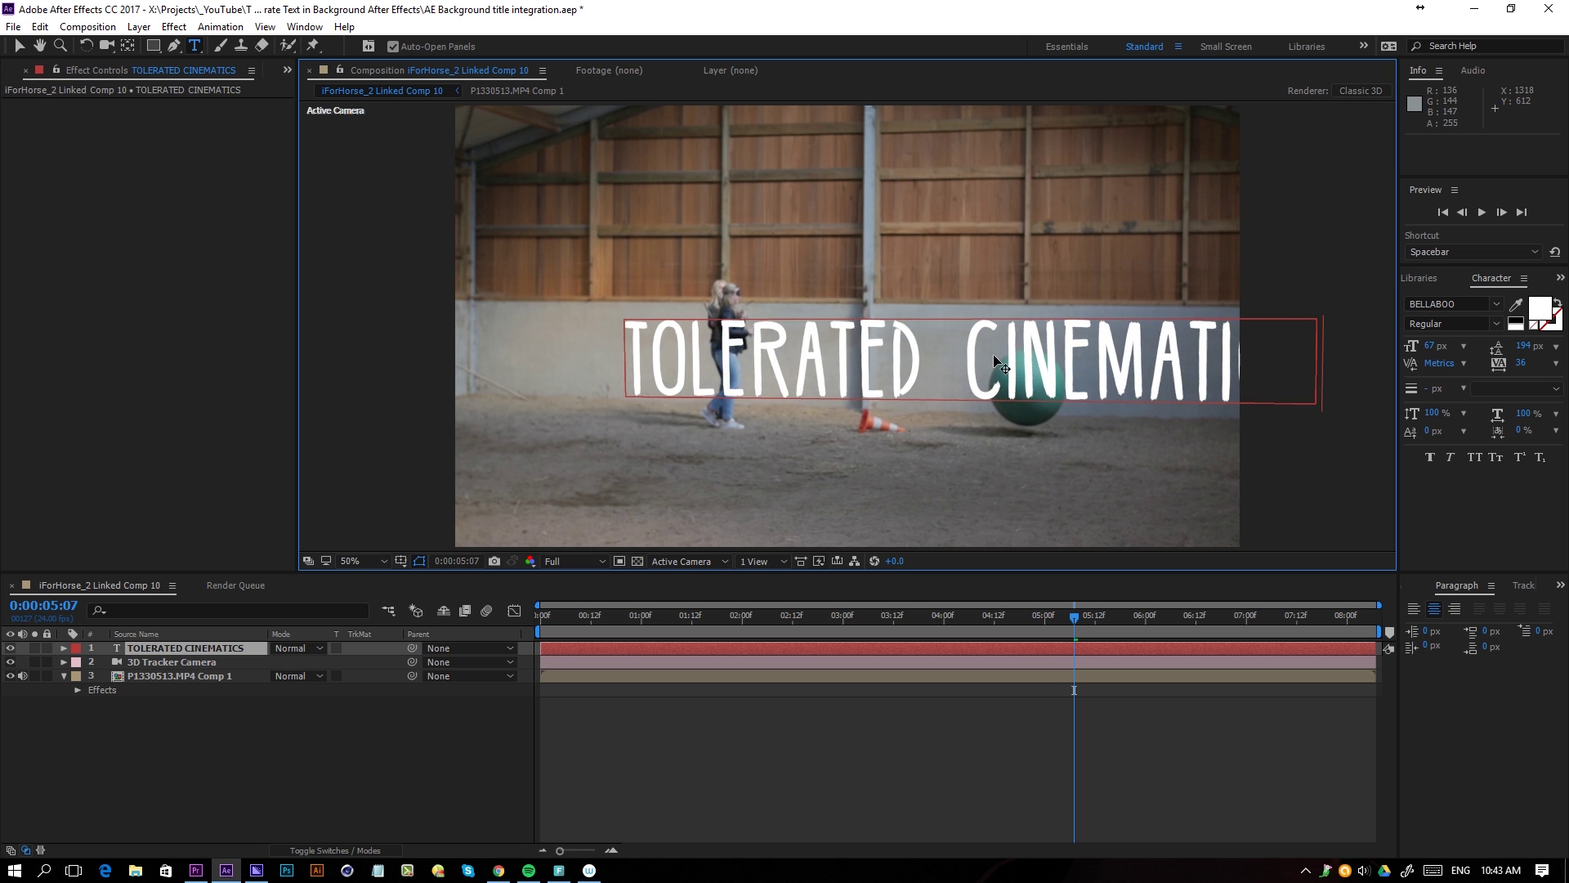
key(ctrl+a)
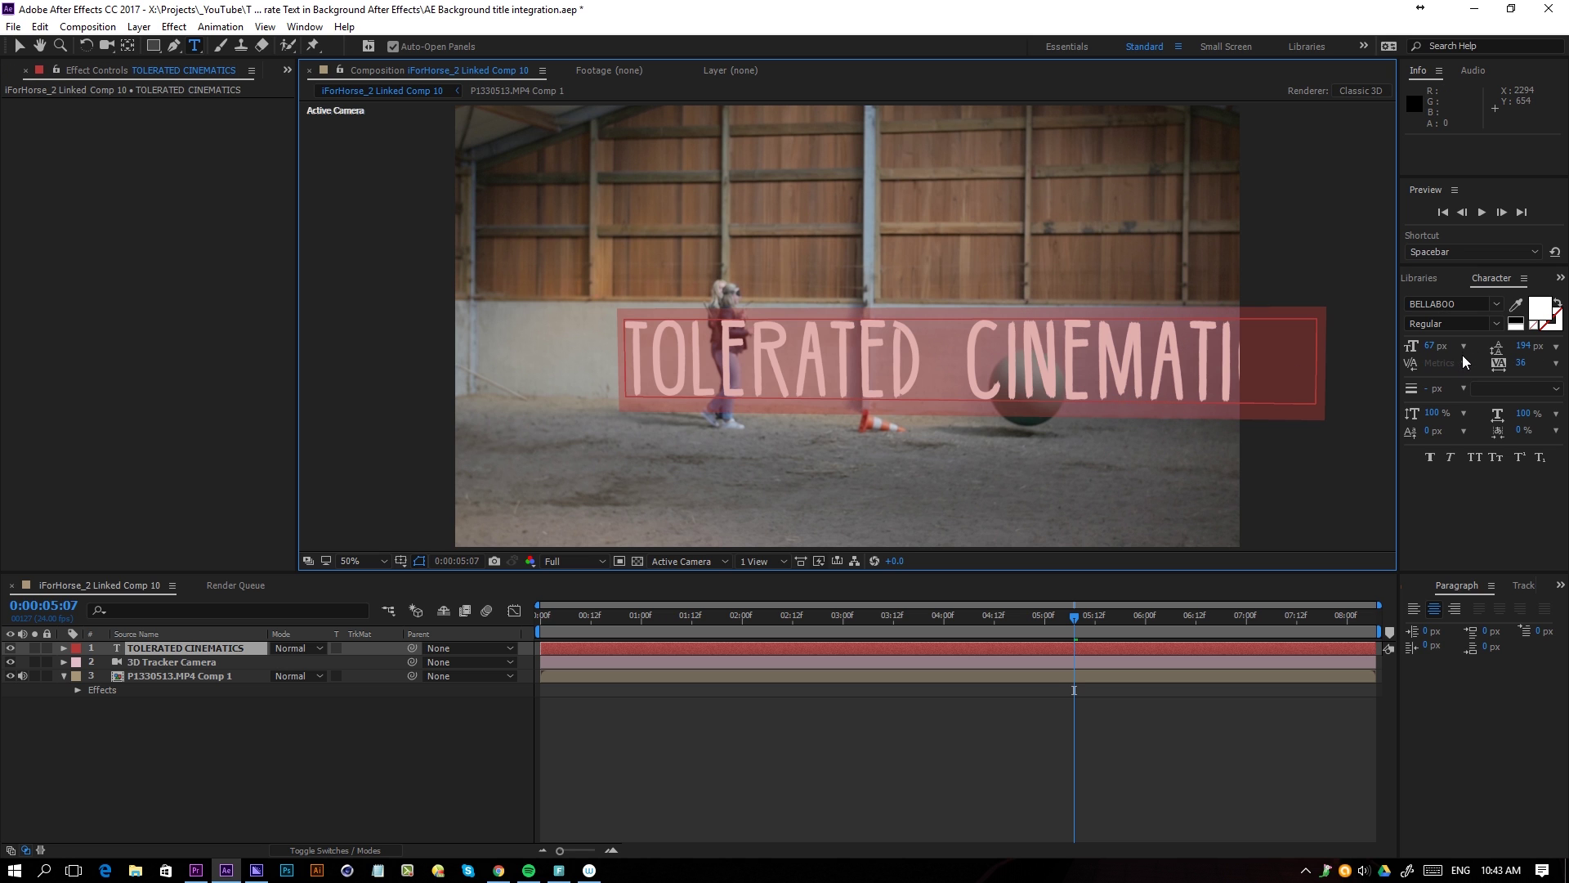
click(1433, 346)
scroll(1431, 346, down, 20)
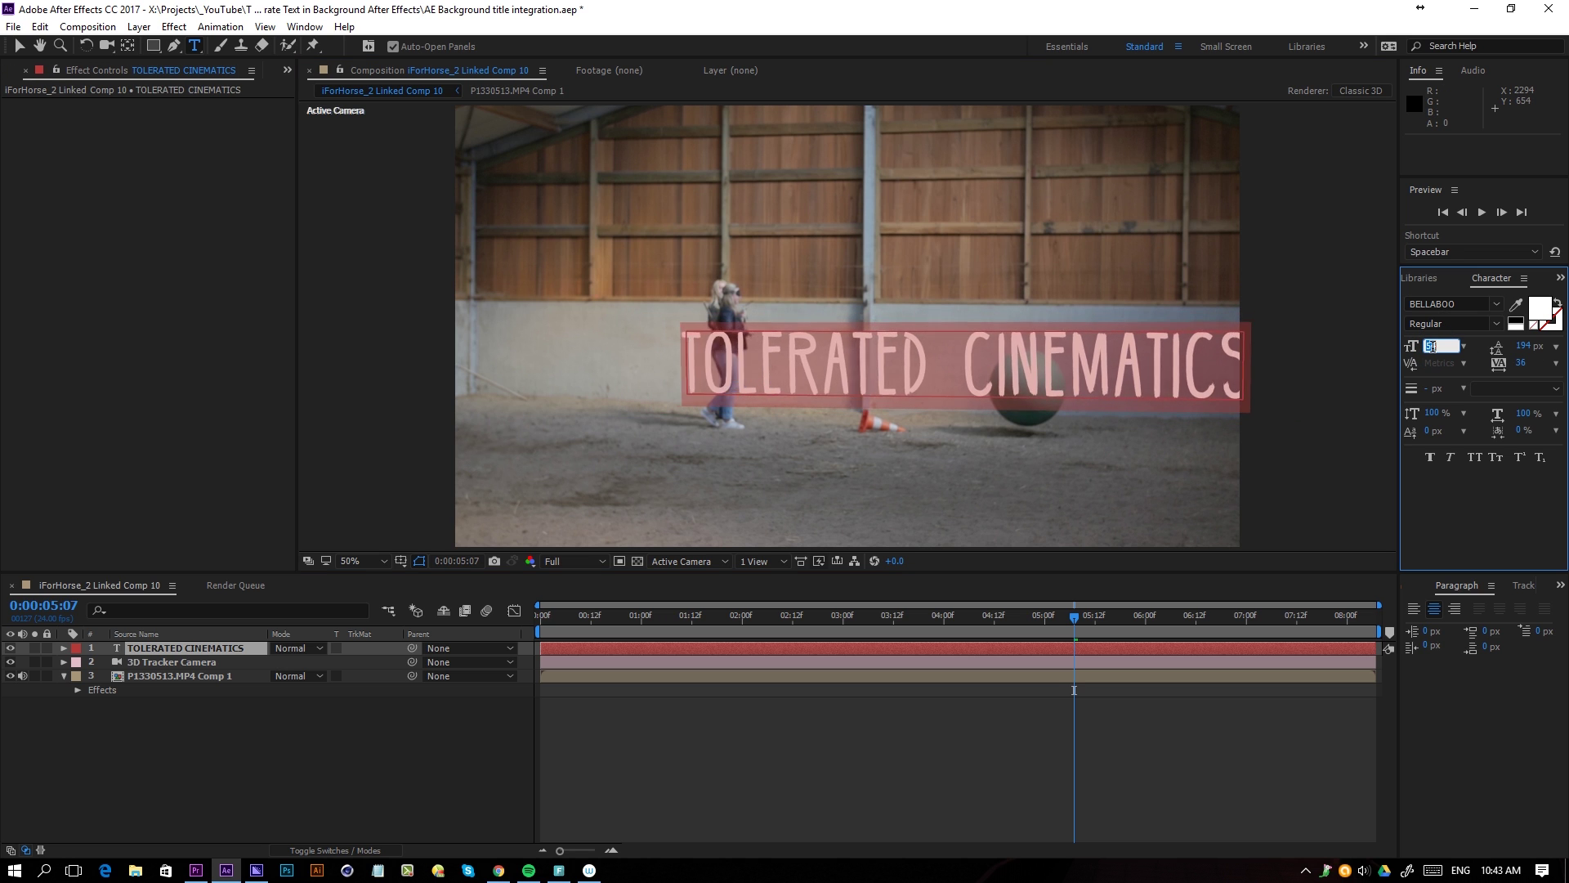
scroll(1431, 347, down, 15)
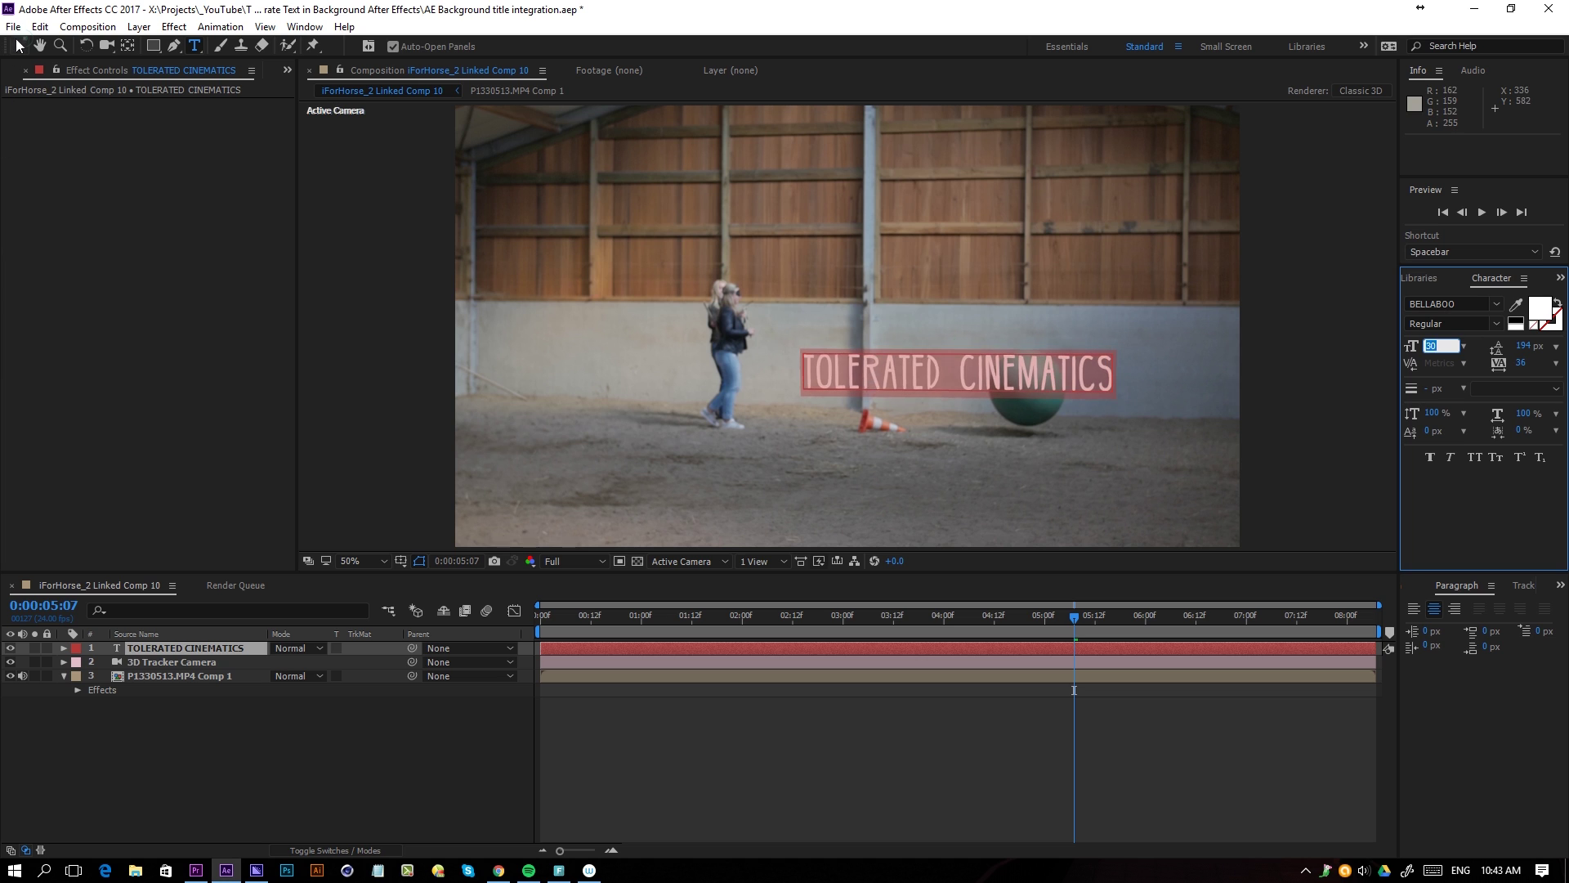
click(21, 48)
drag(907, 372, 997, 357)
Preview the tracked title from 0:00:00:23, stopping at 0:00:01:17.
click(1019, 741)
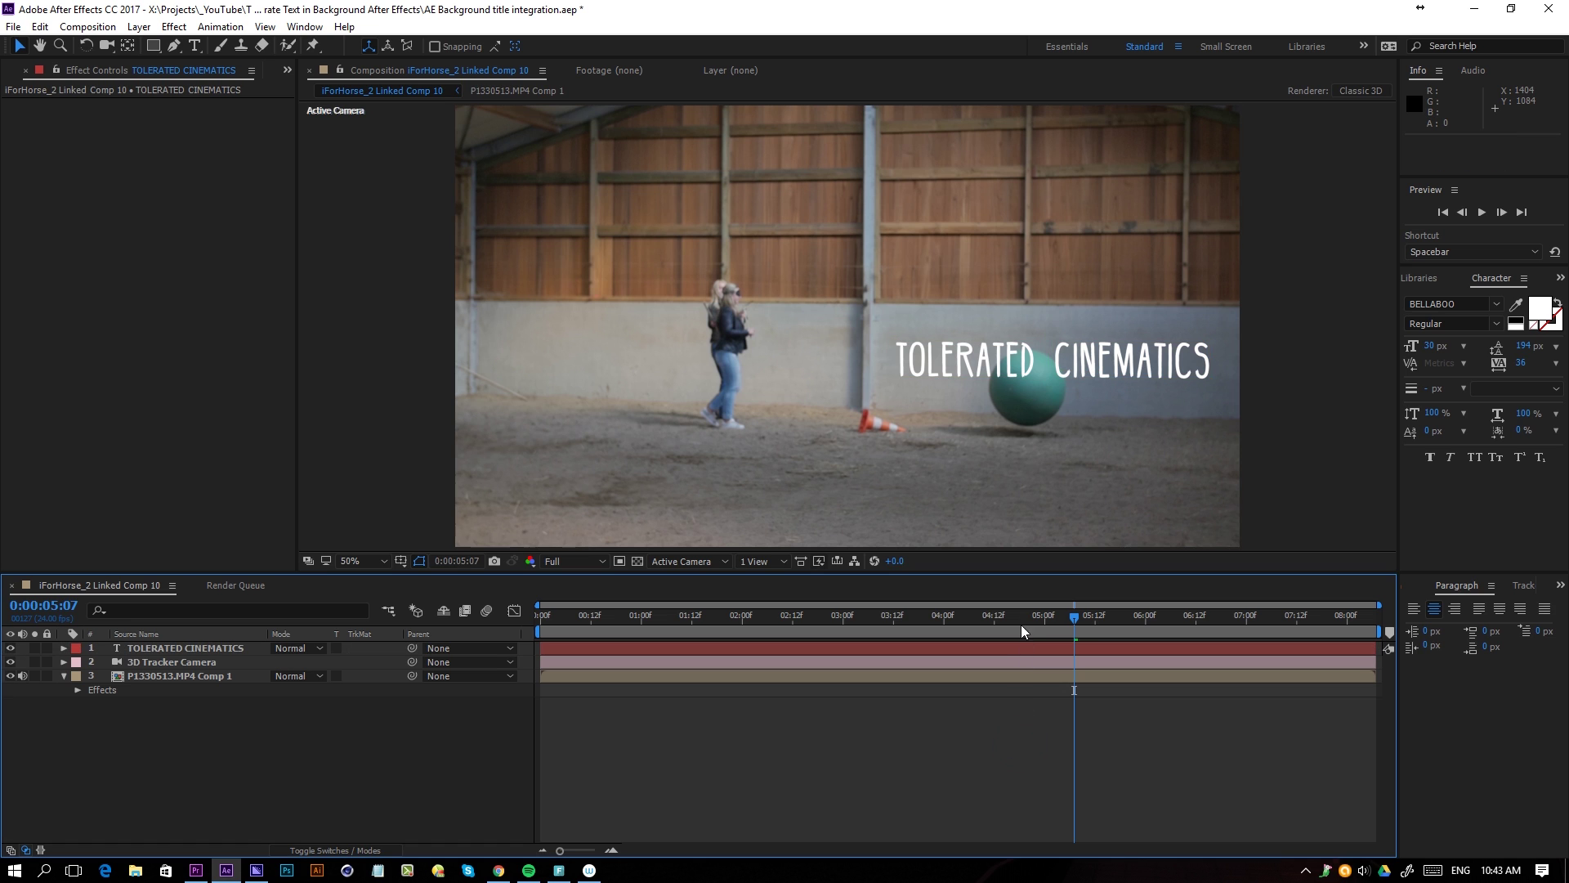
drag(1013, 621, 950, 629)
click(826, 617)
drag(826, 618, 636, 614)
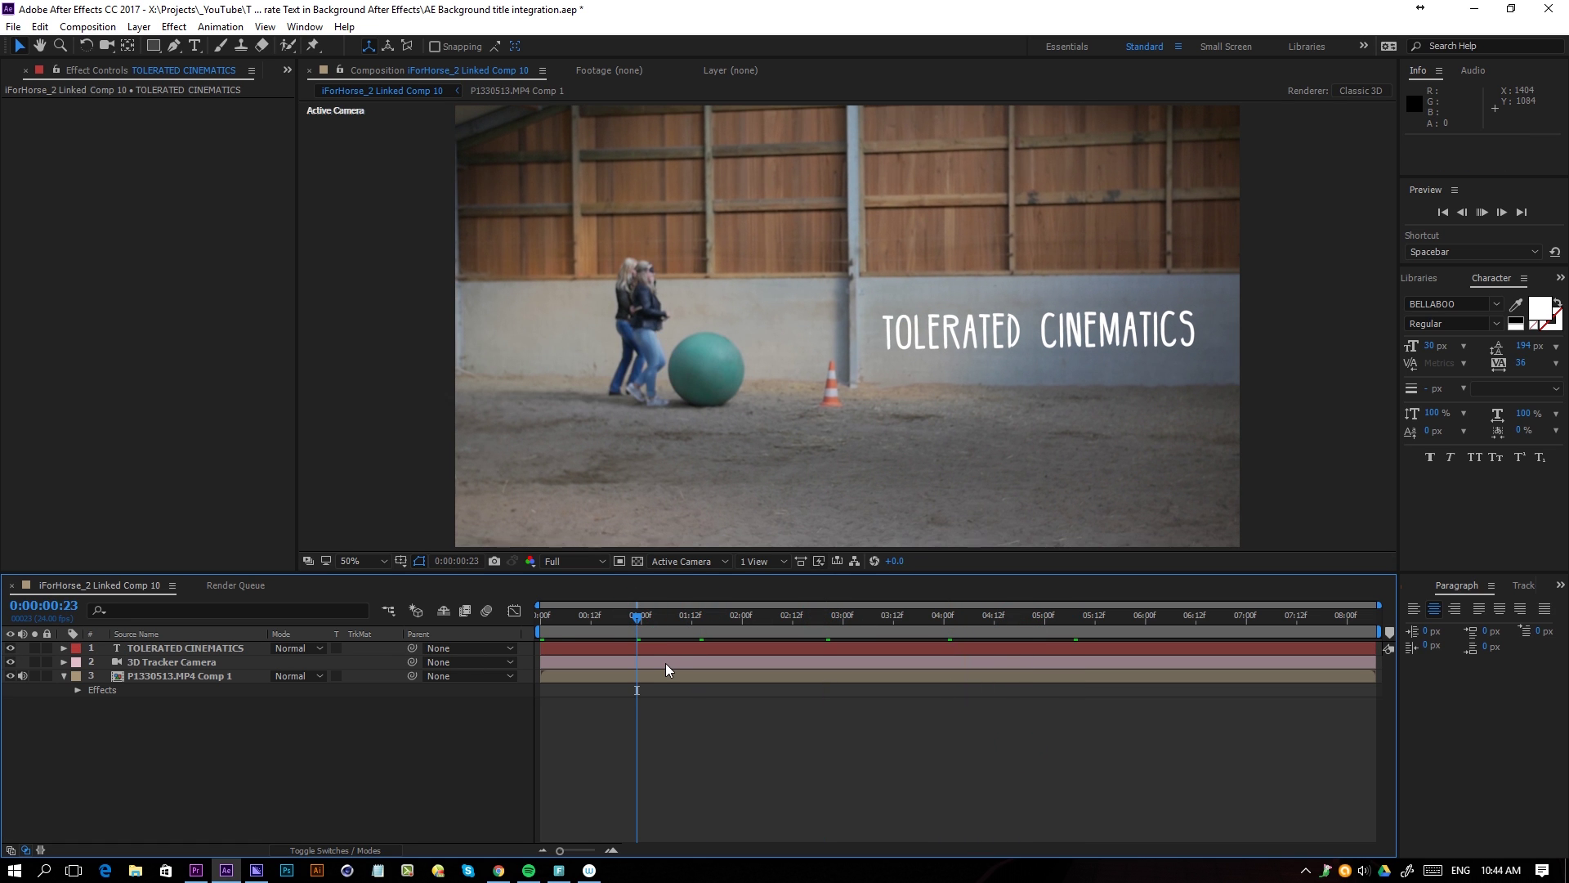
key(space)
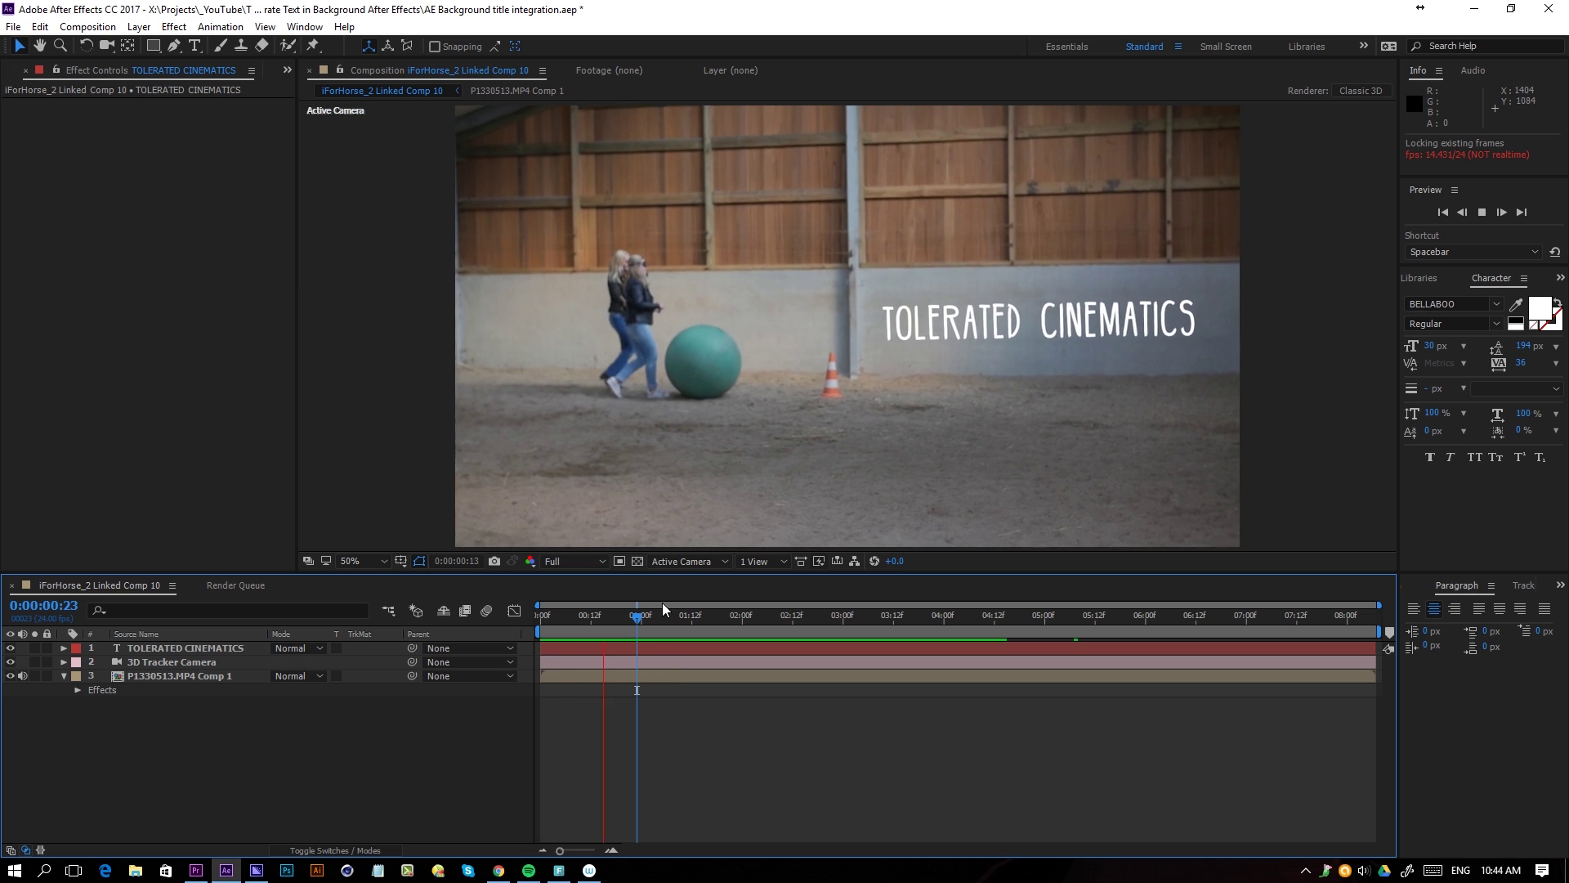
click(712, 624)
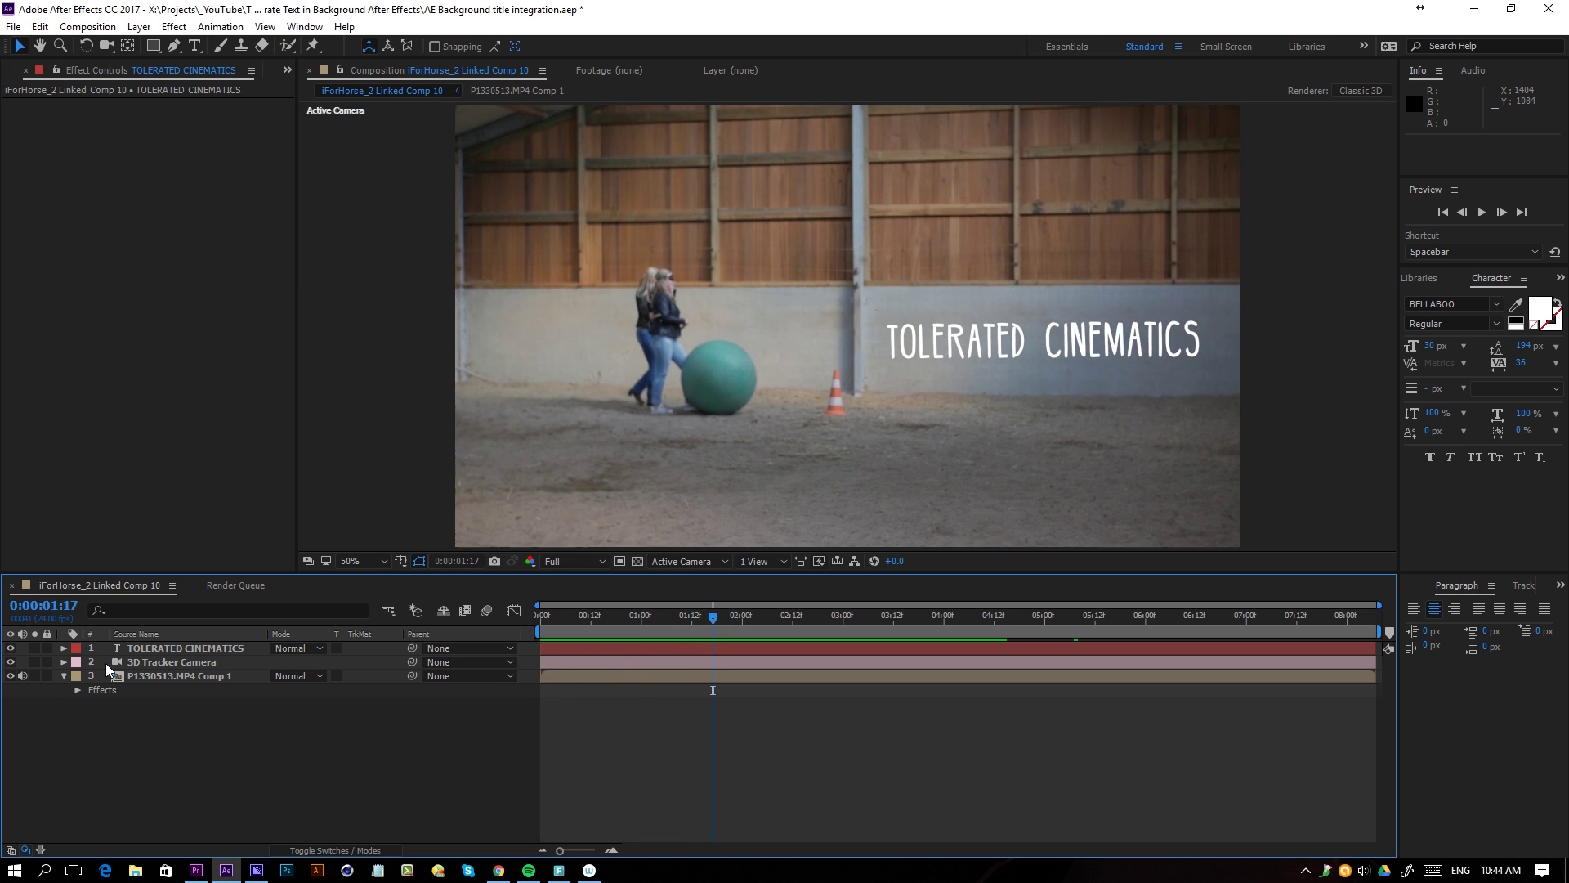
click(180, 651)
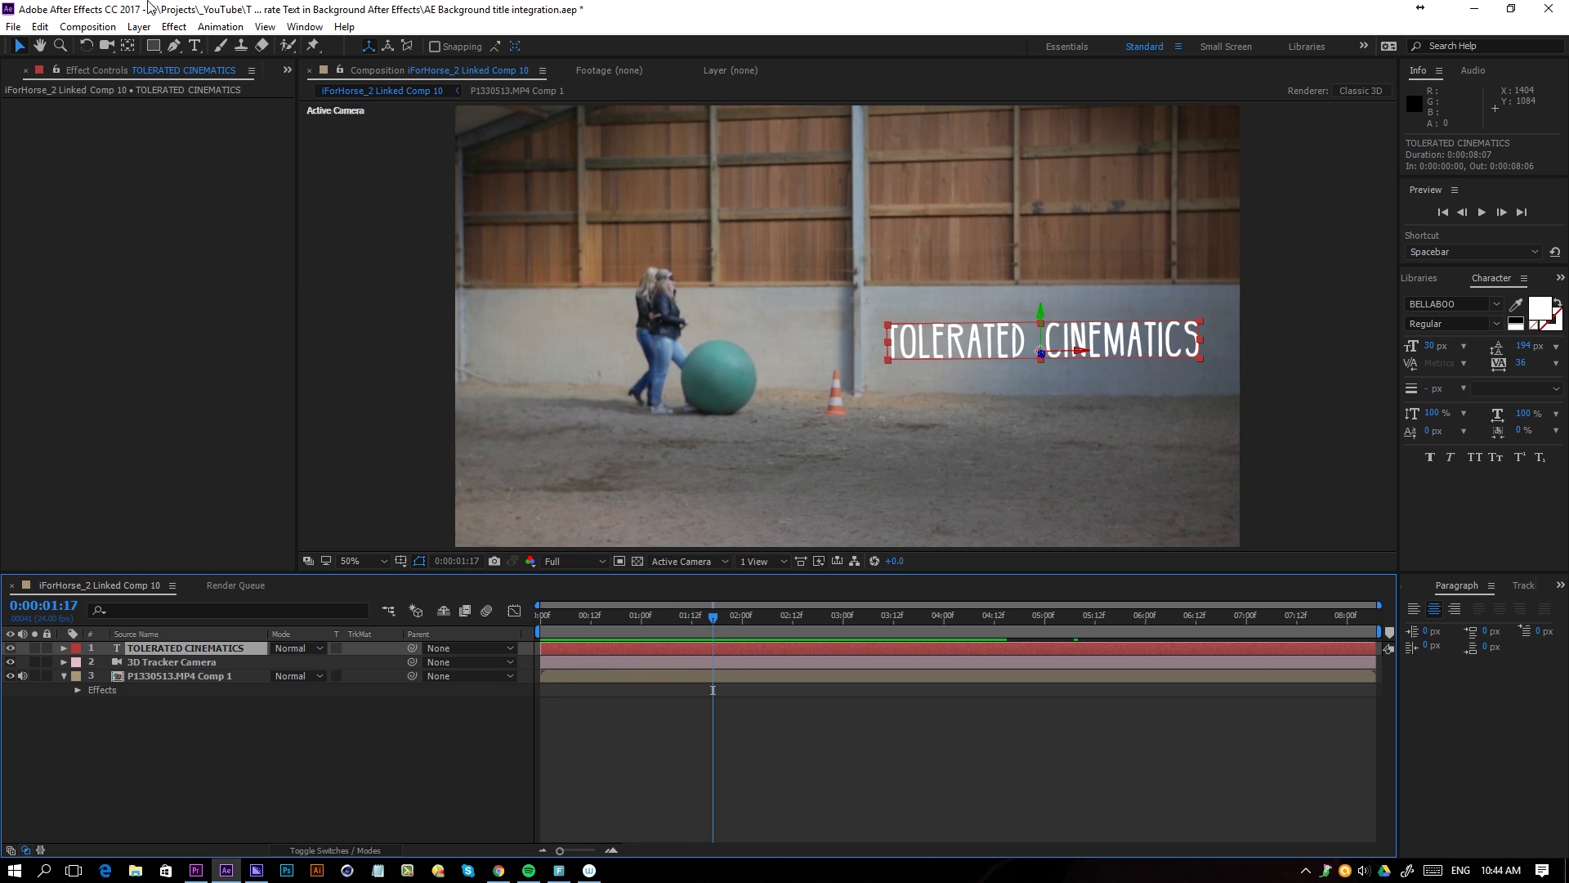
Add a Fill effect to the title with a dark colour sampled from the footage.
click(177, 31)
mouse_move(112, 267)
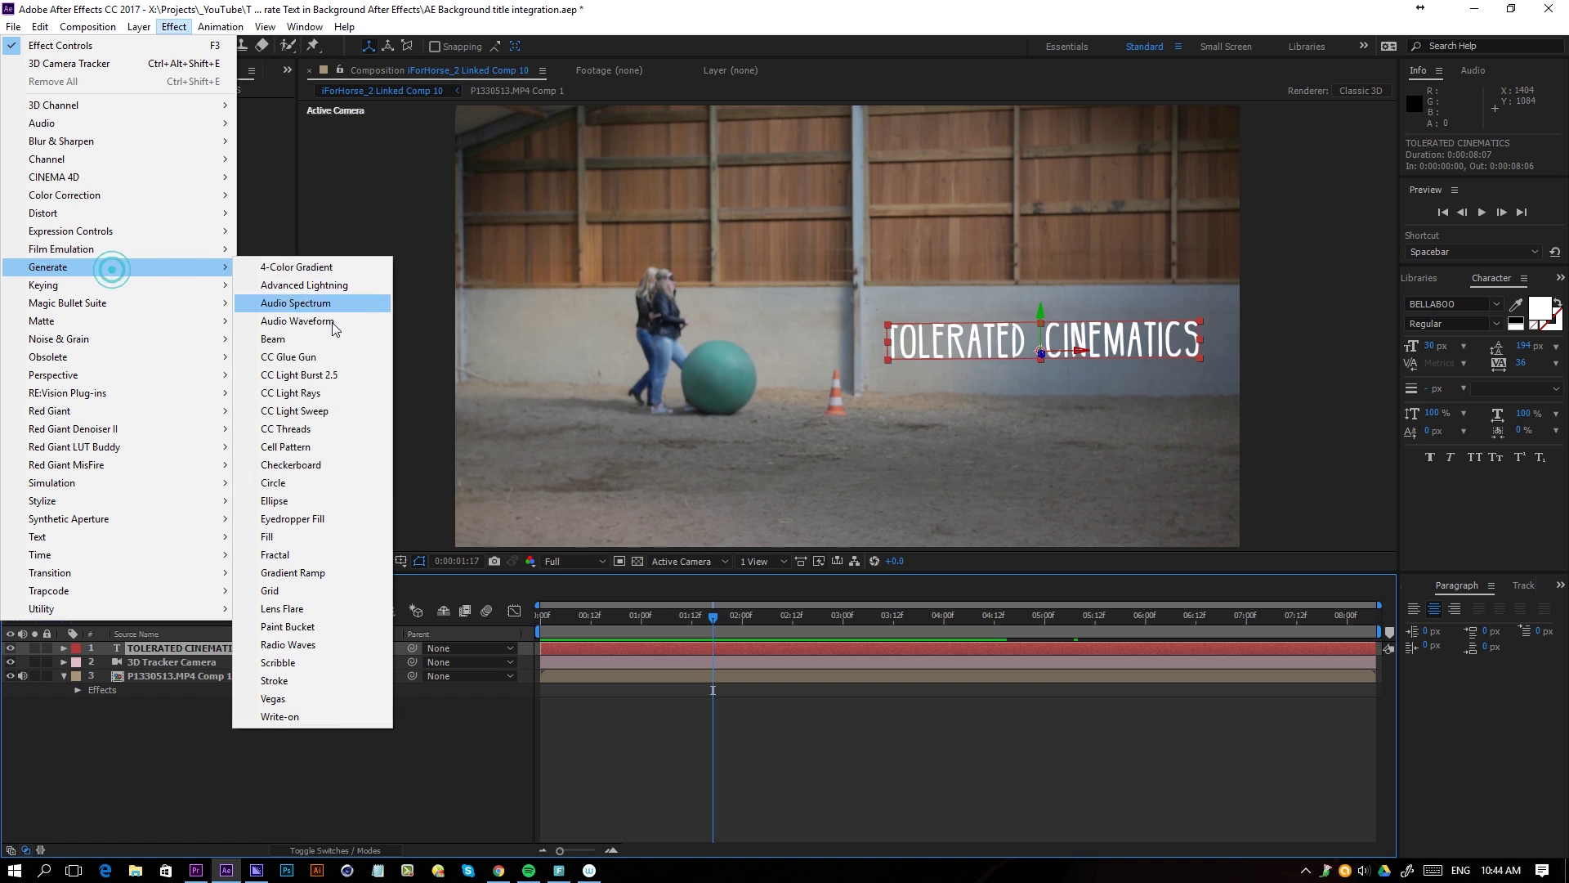
click(269, 537)
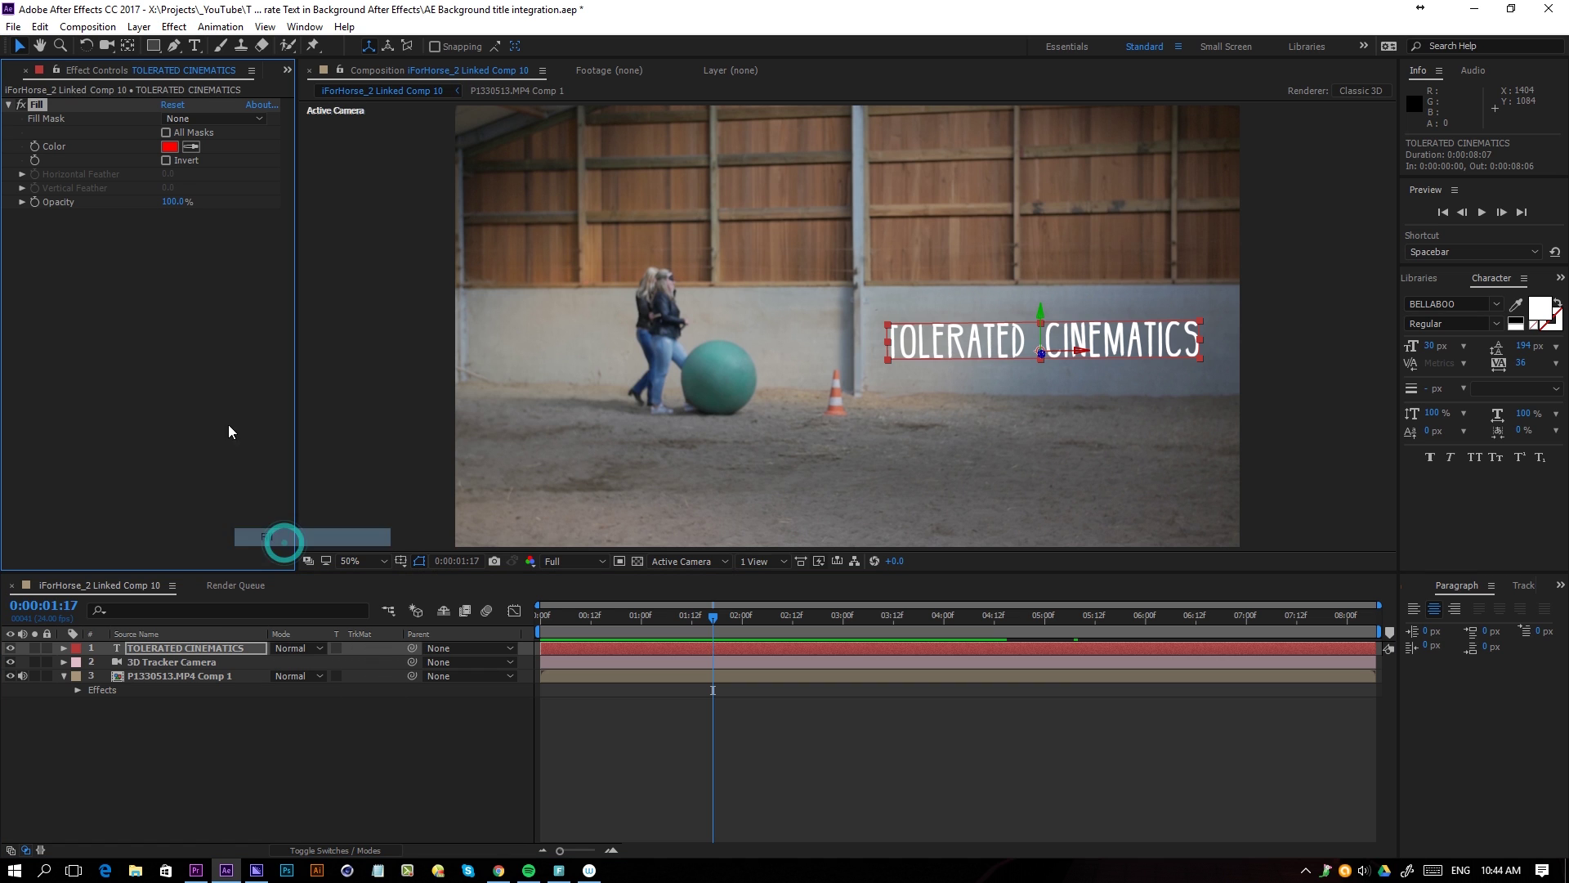
click(191, 148)
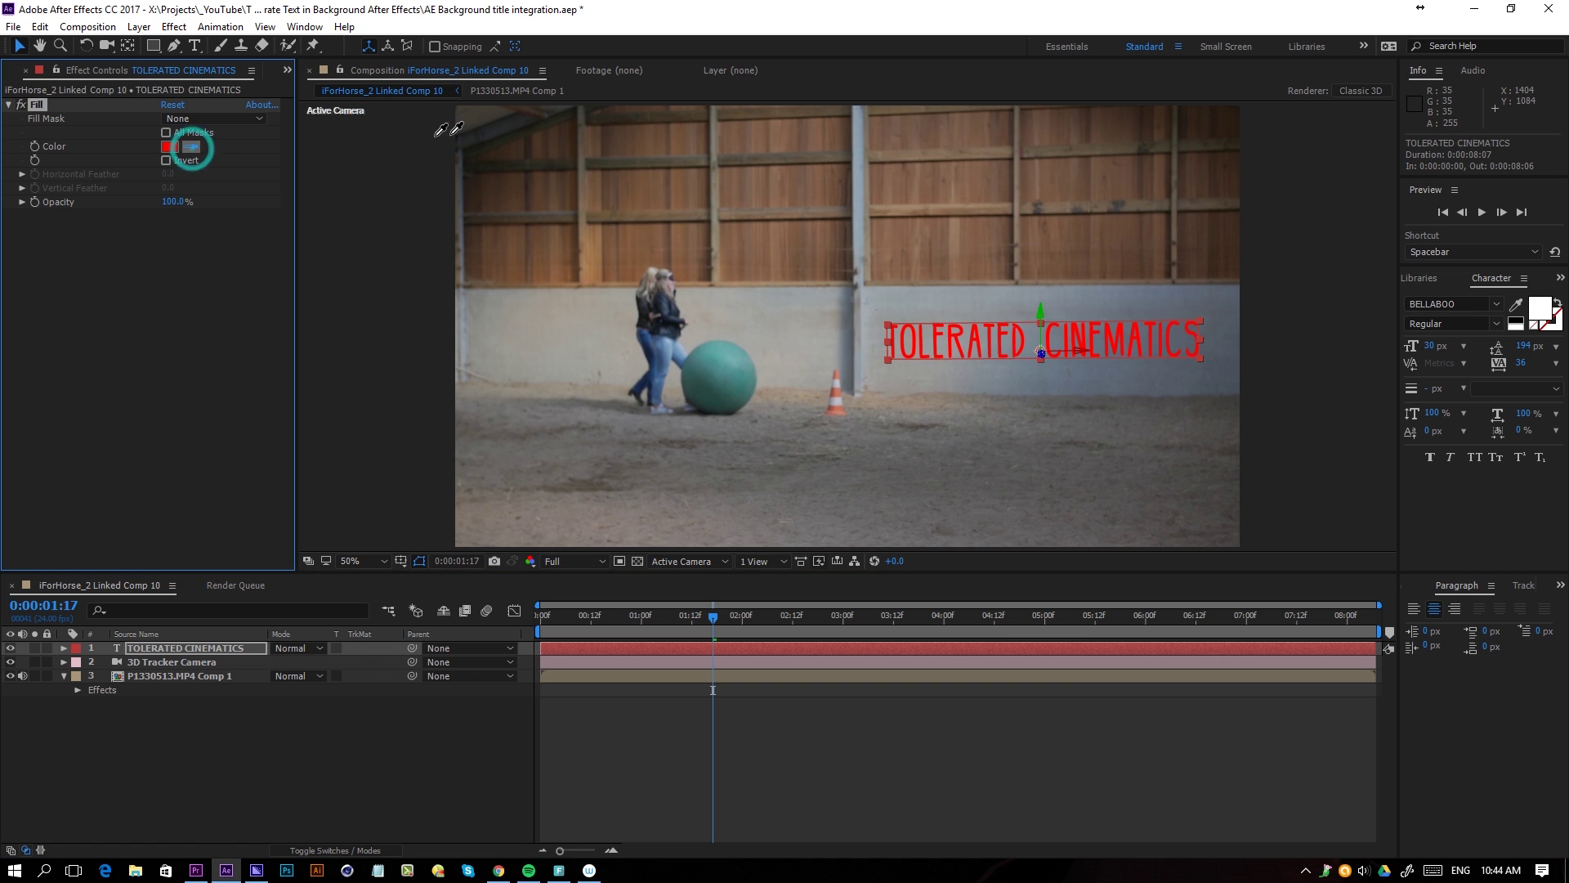
click(464, 179)
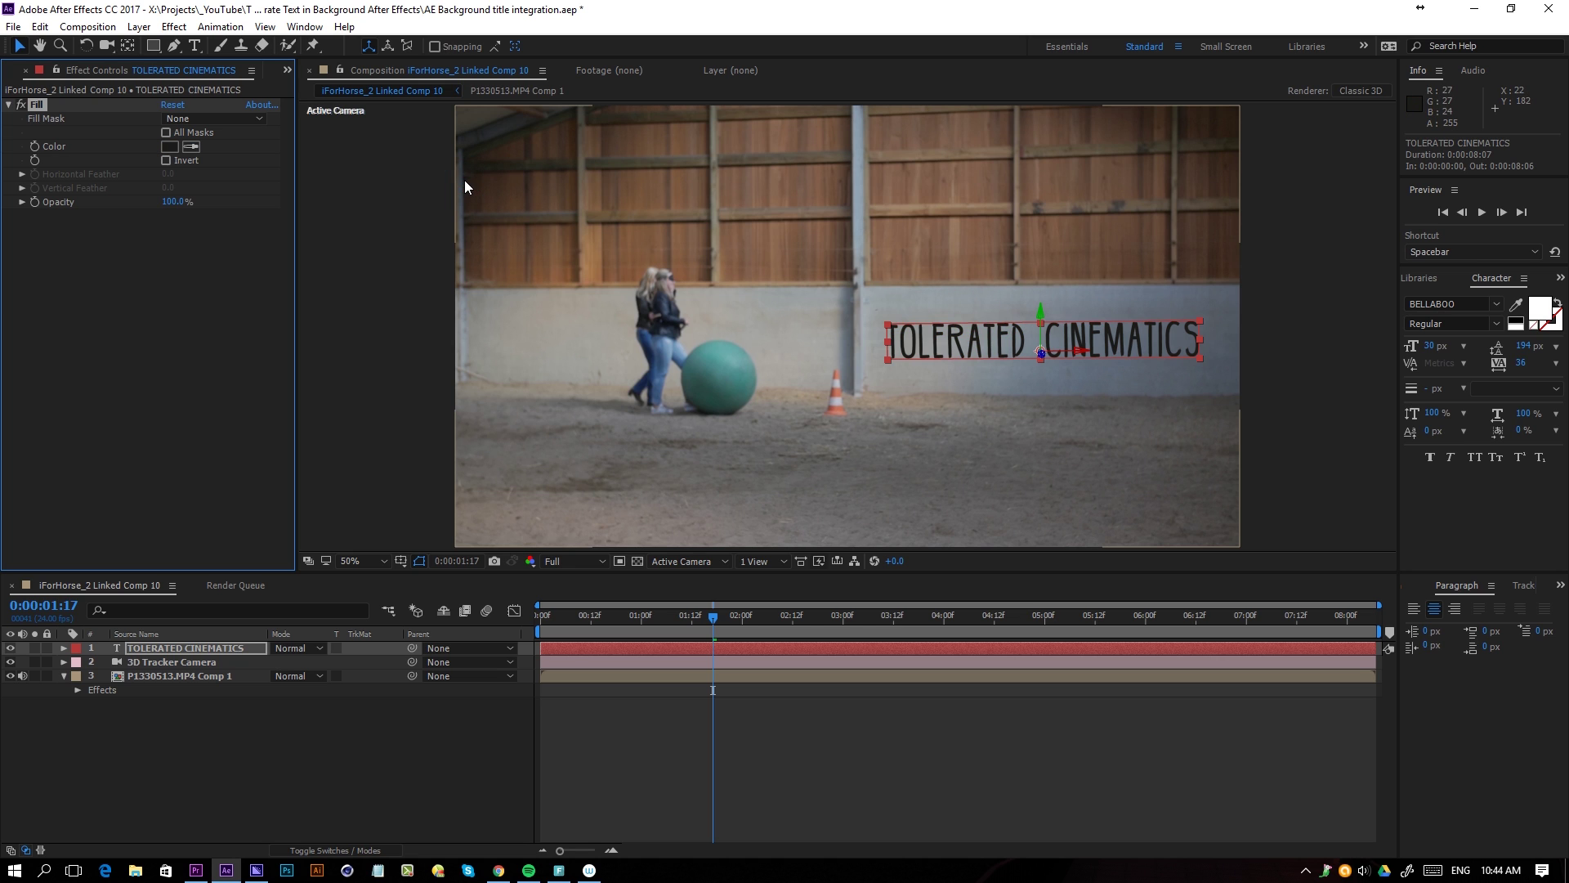
click(126, 305)
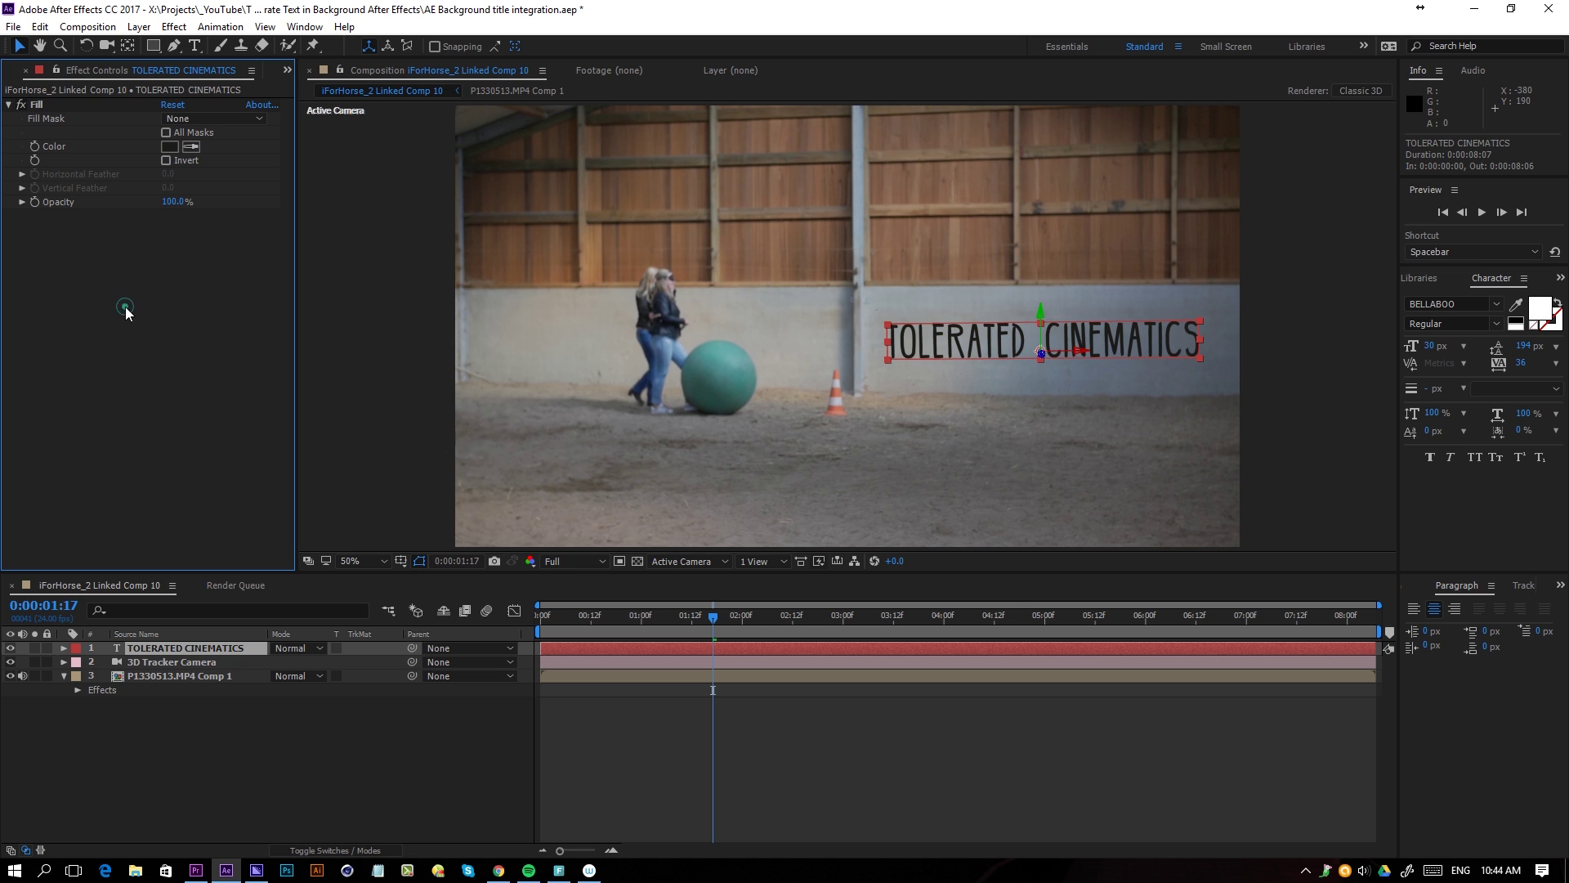
click(255, 747)
Set the TOLERATED CINEMATICS layer's opacity to 85% and inspect the lettering up close.
click(208, 648)
key(t)
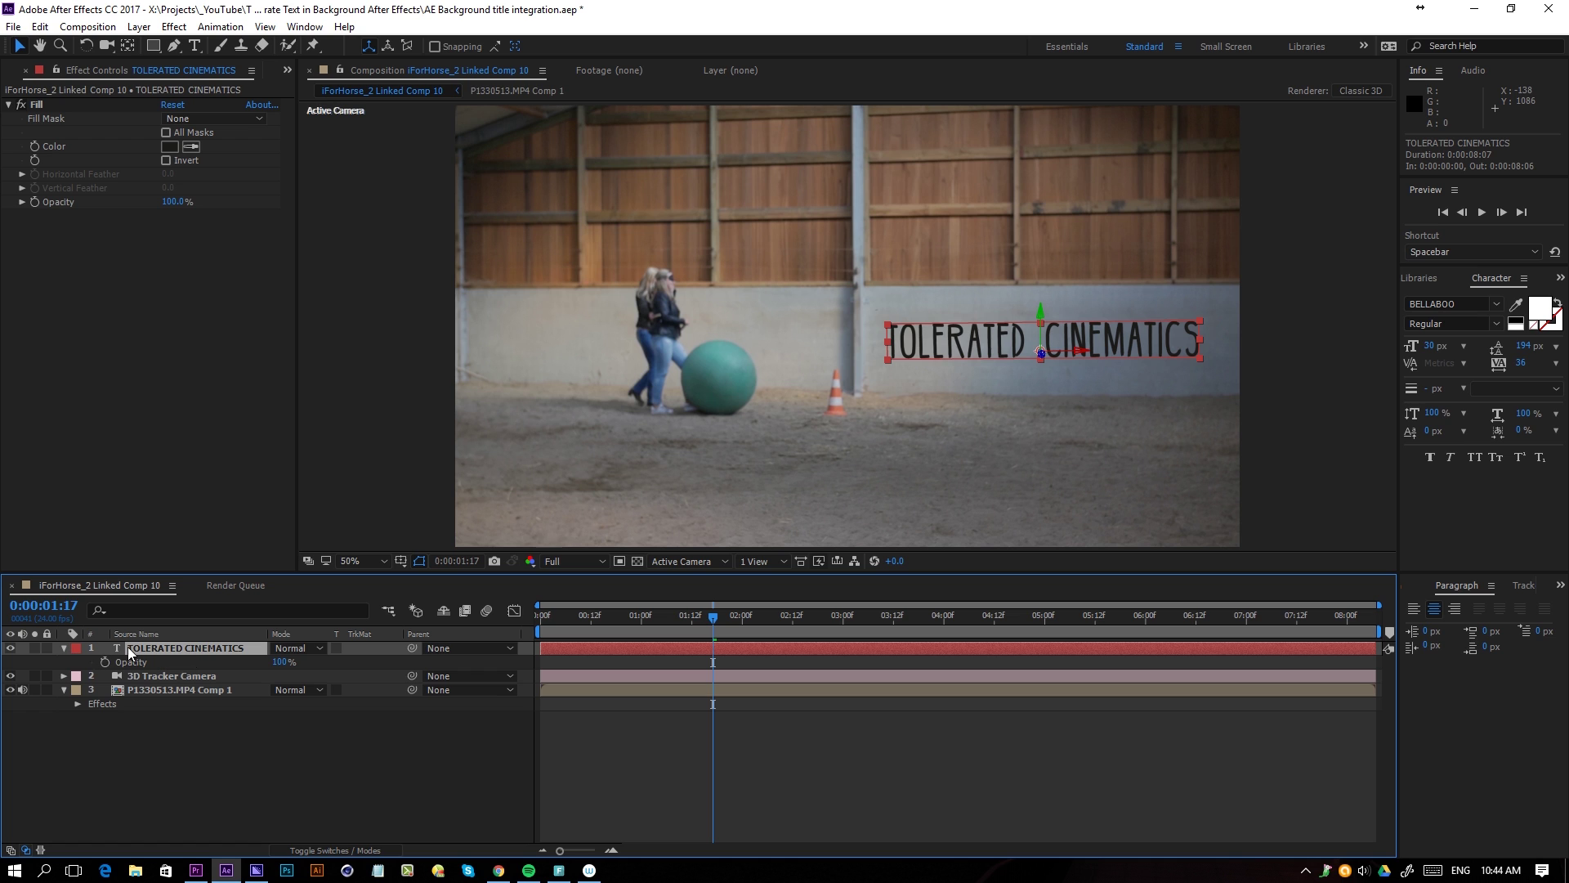
click(283, 662)
text(85)
key(Return)
click(378, 735)
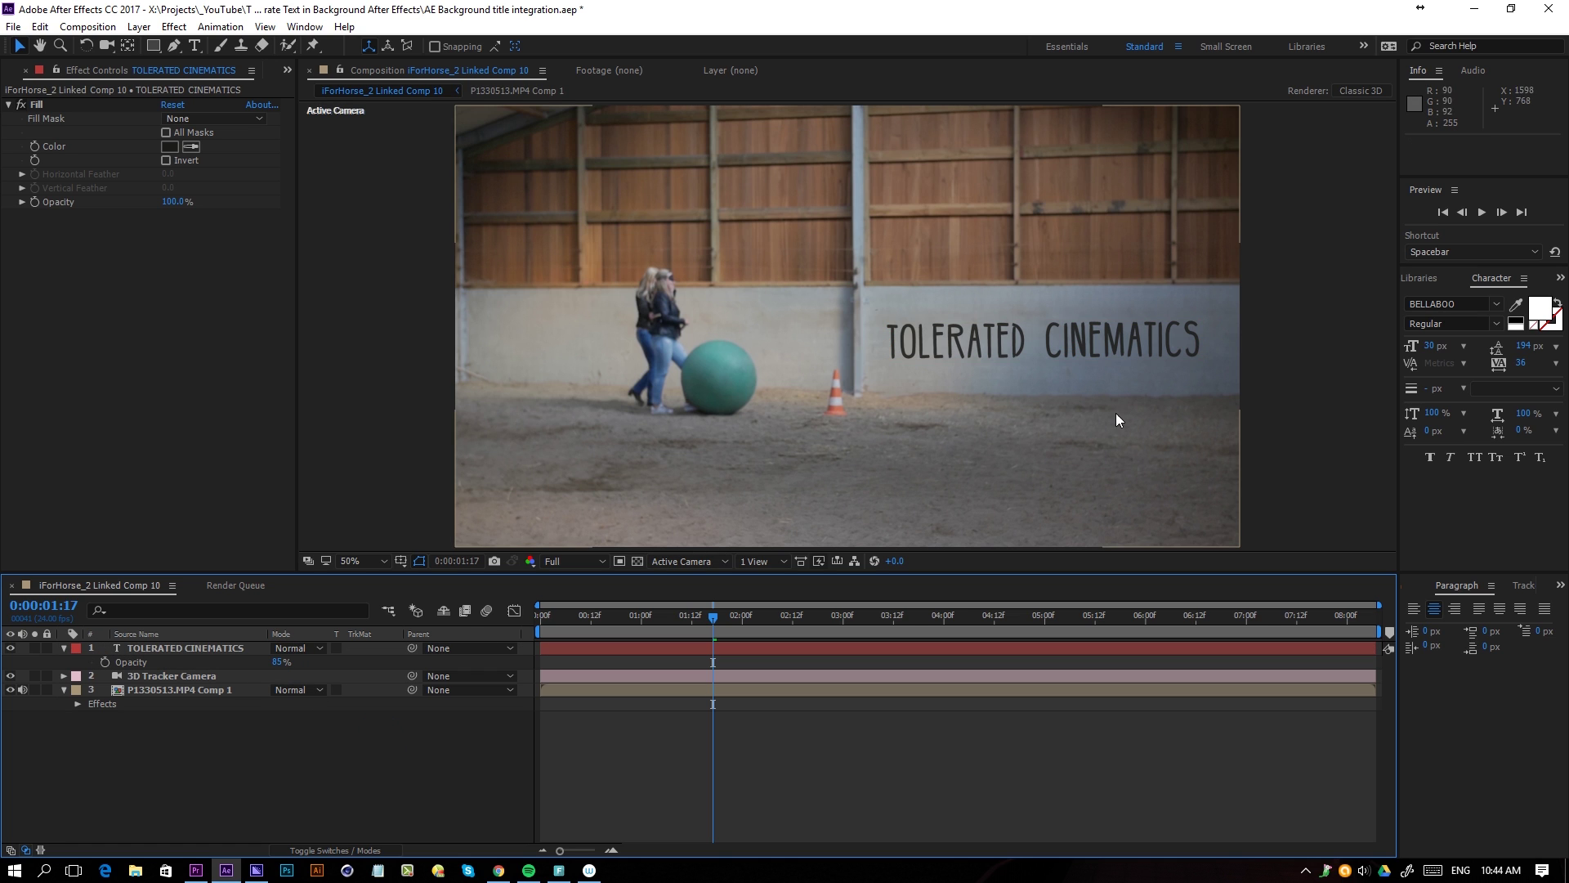
scroll(1321, 367, up, 4)
drag(1255, 394, 625, 381)
scroll(626, 380, down, 2)
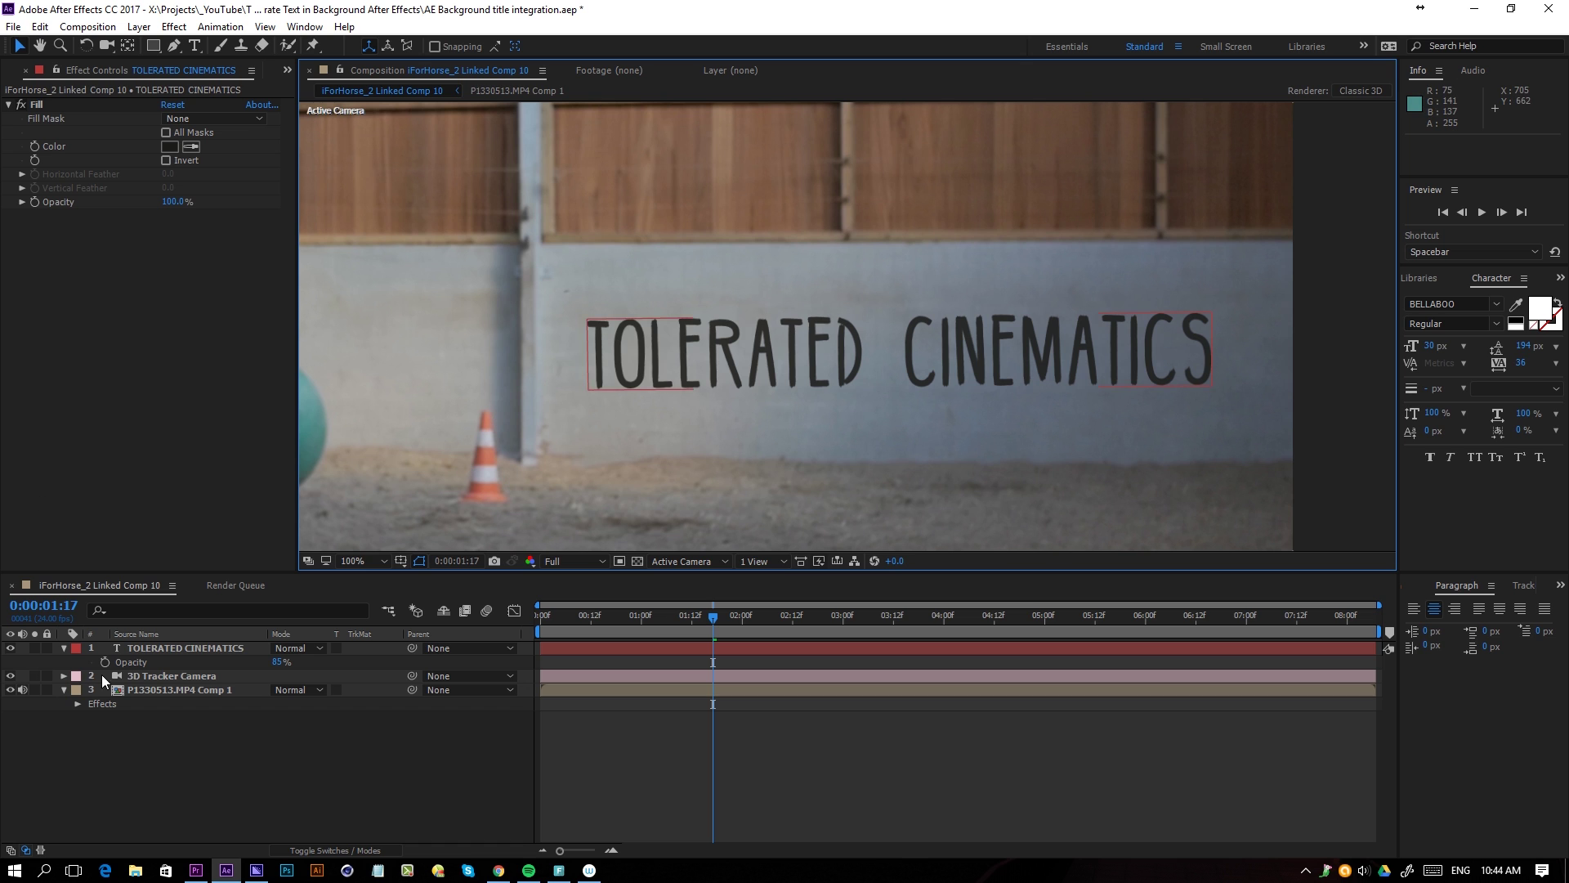
Add Gaussian Blur to the TOLERATED CINEMATICS layer with Blurriness 4.3.
click(196, 651)
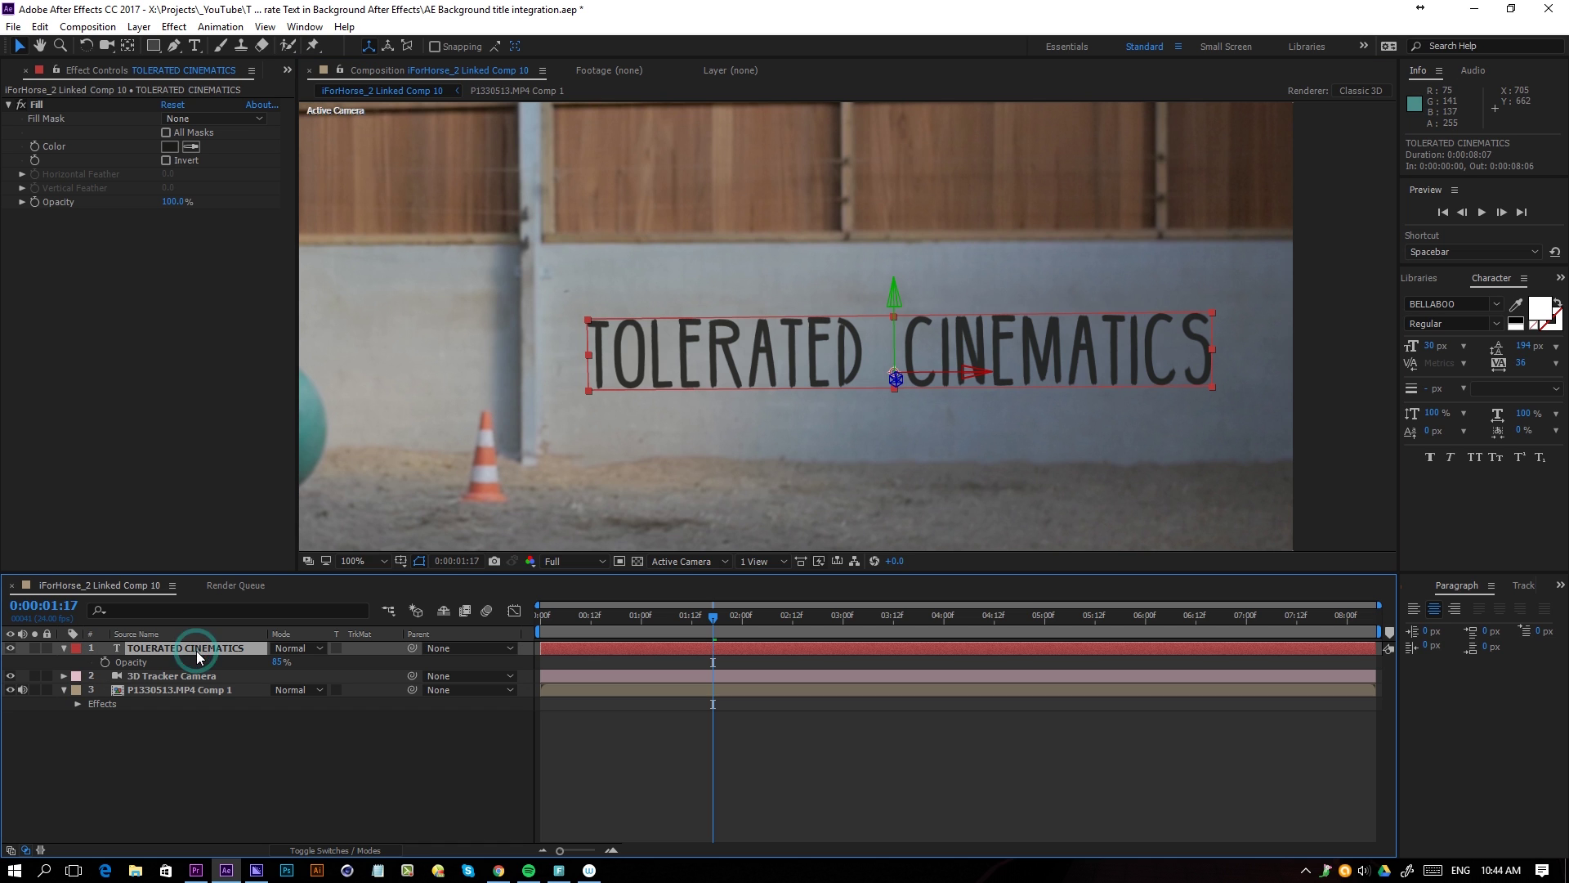
click(173, 27)
mouse_move(82, 149)
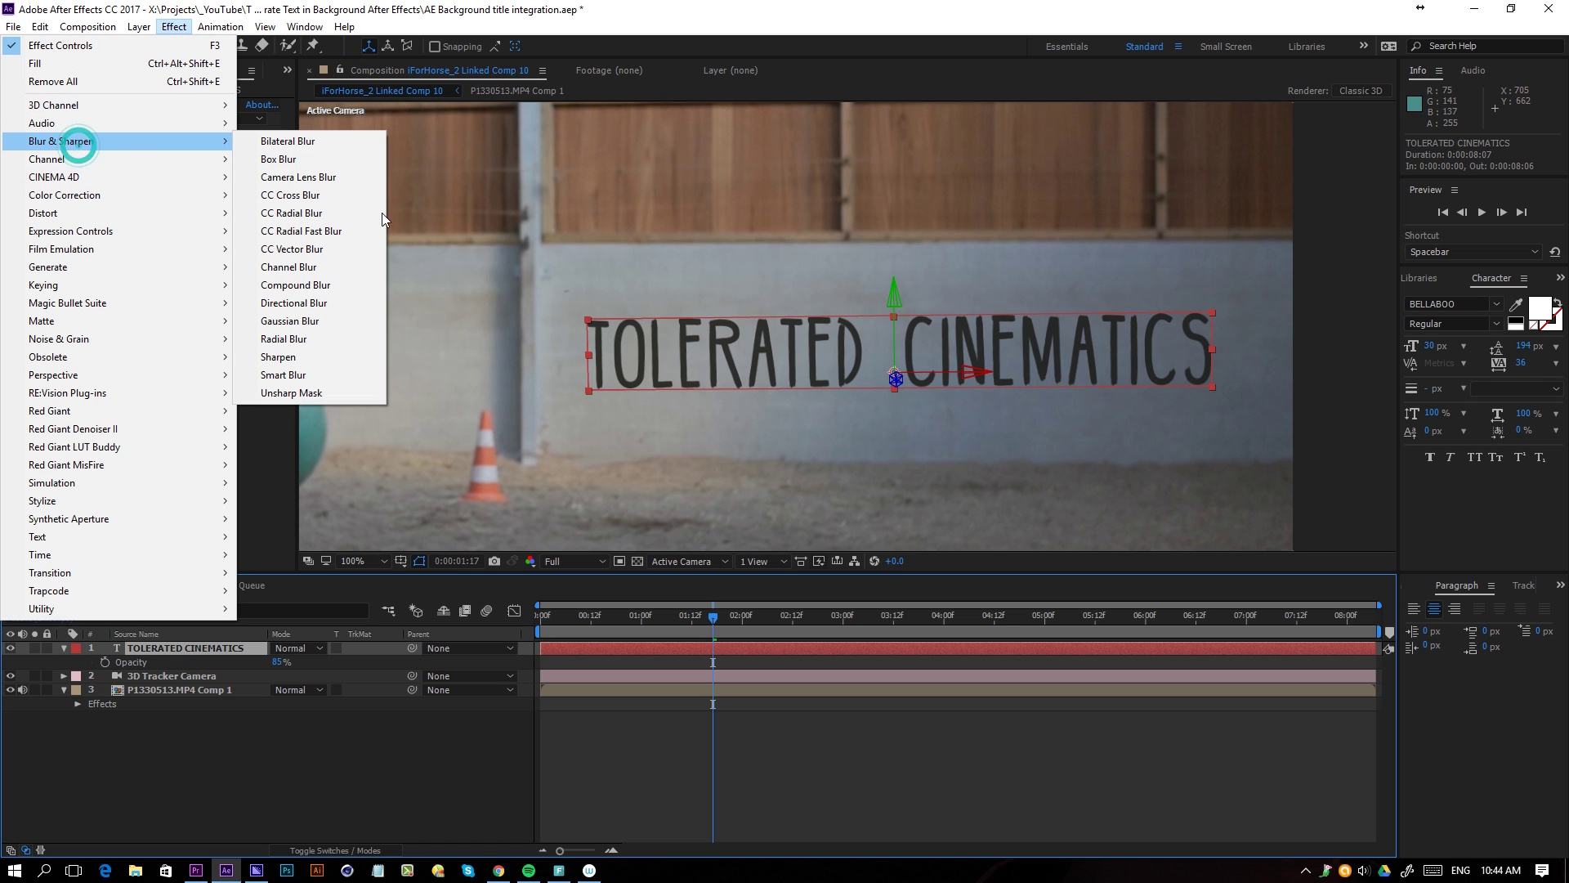
click(293, 320)
click(168, 231)
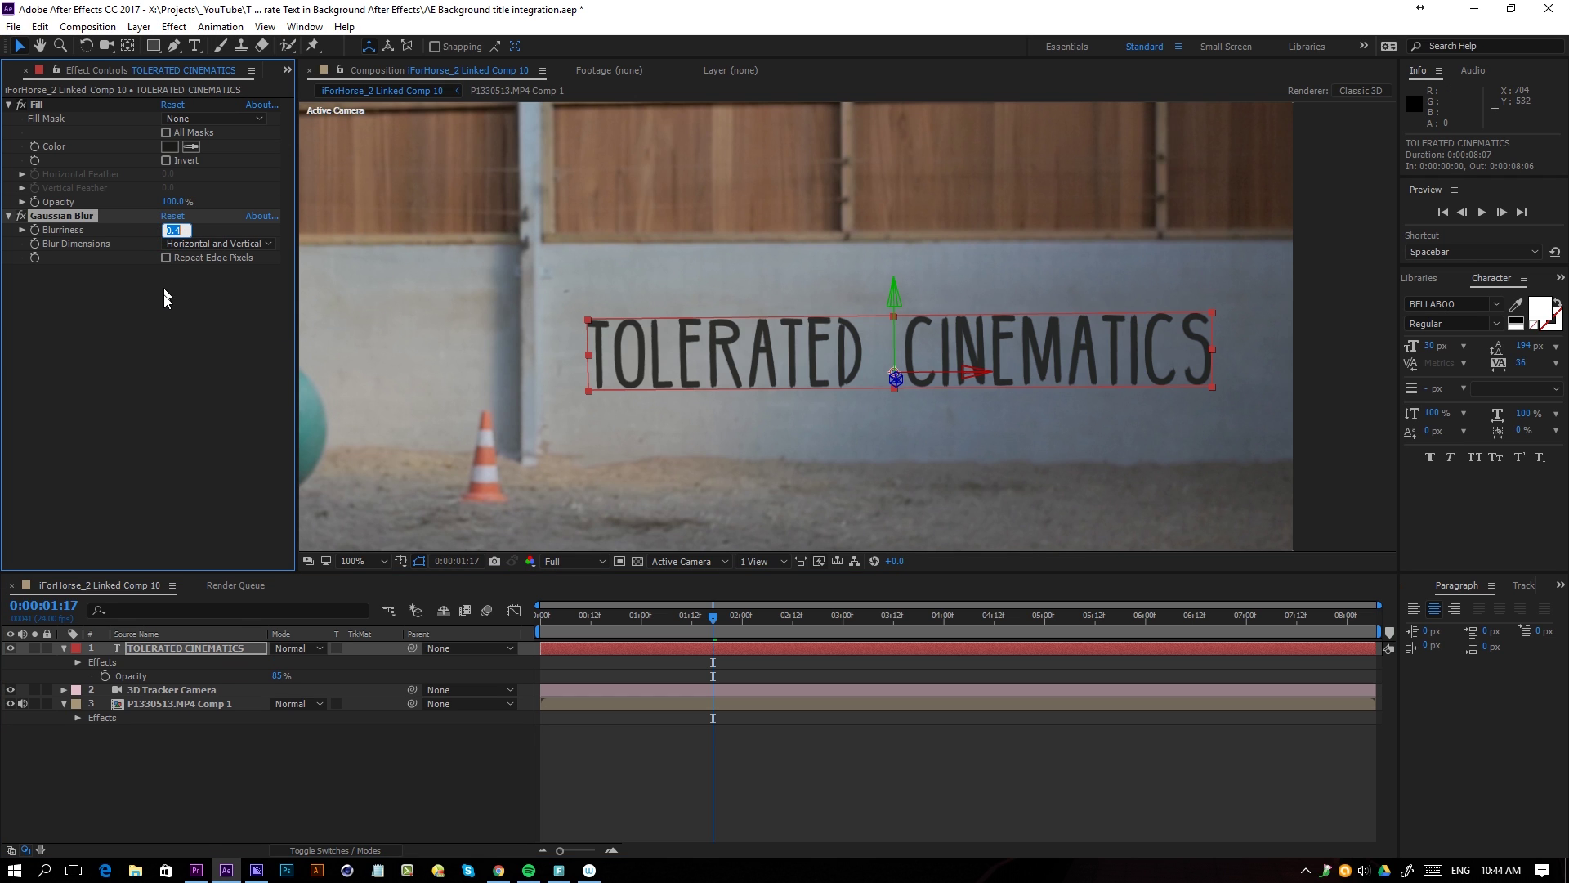
key(Up)
key(Up)
key(Up)
key(Up)
key(Up)
key(Up)
key(Up)
key(Up)
key(Up)
key(Up)
key(Up)
key(Up)
key(Up)
key(Up)
key(Up)
key(Up)
key(Up)
key(Up)
key(Up)
key(Up)
key(Up)
key(Up)
key(Up)
key(Up)
key(Return)
scroll(621, 405, down, 3)
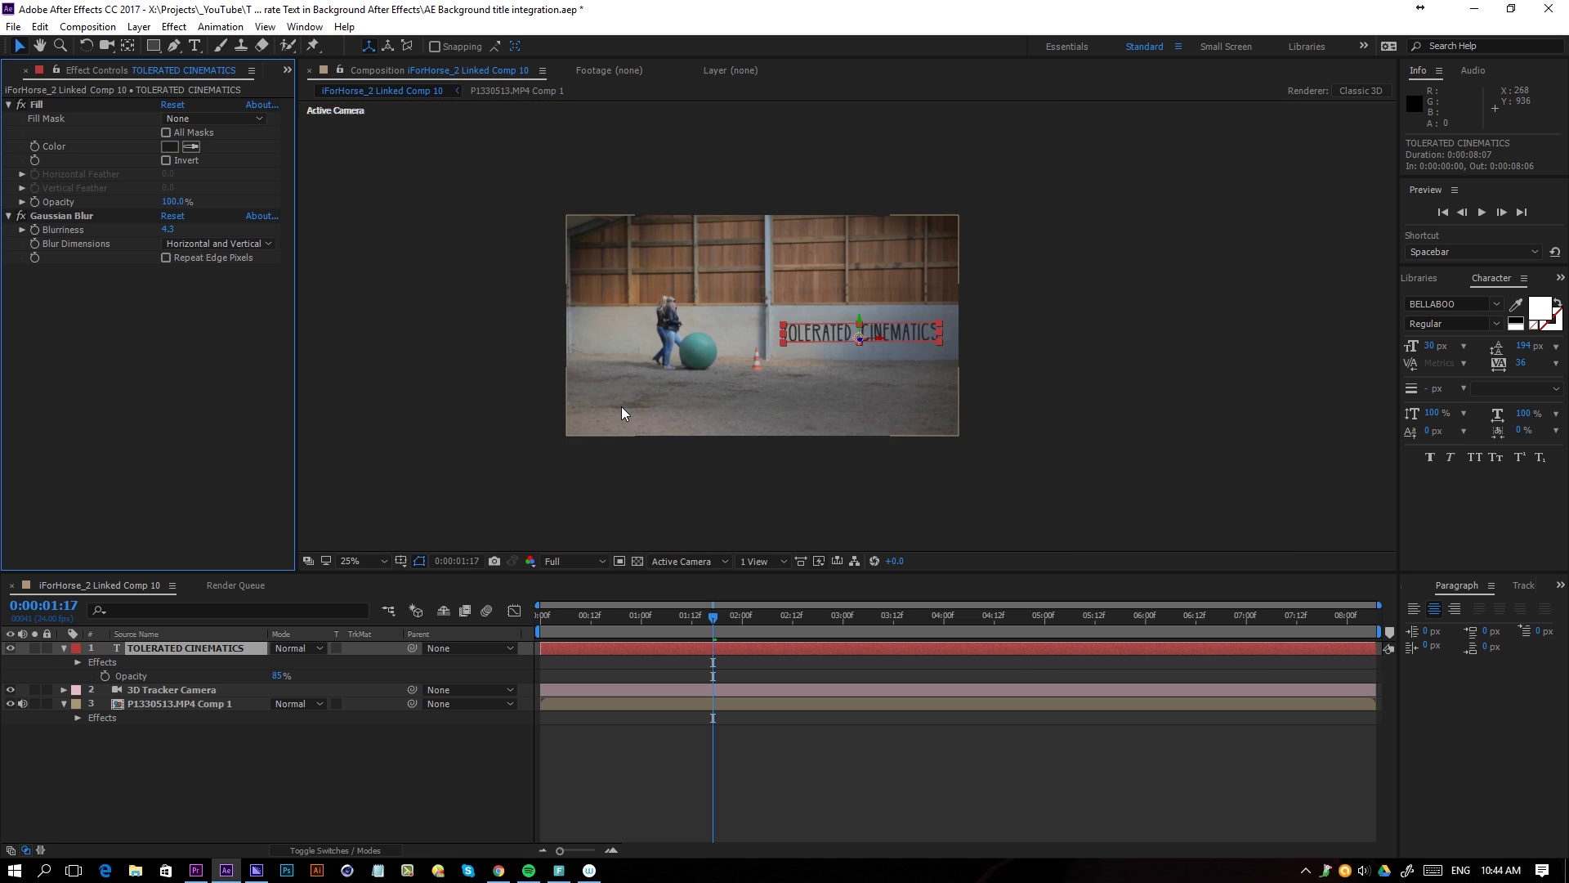
scroll(621, 405, up, 1)
Fit the composition in the viewer, preview, and lower the text opacity to 67%.
click(359, 561)
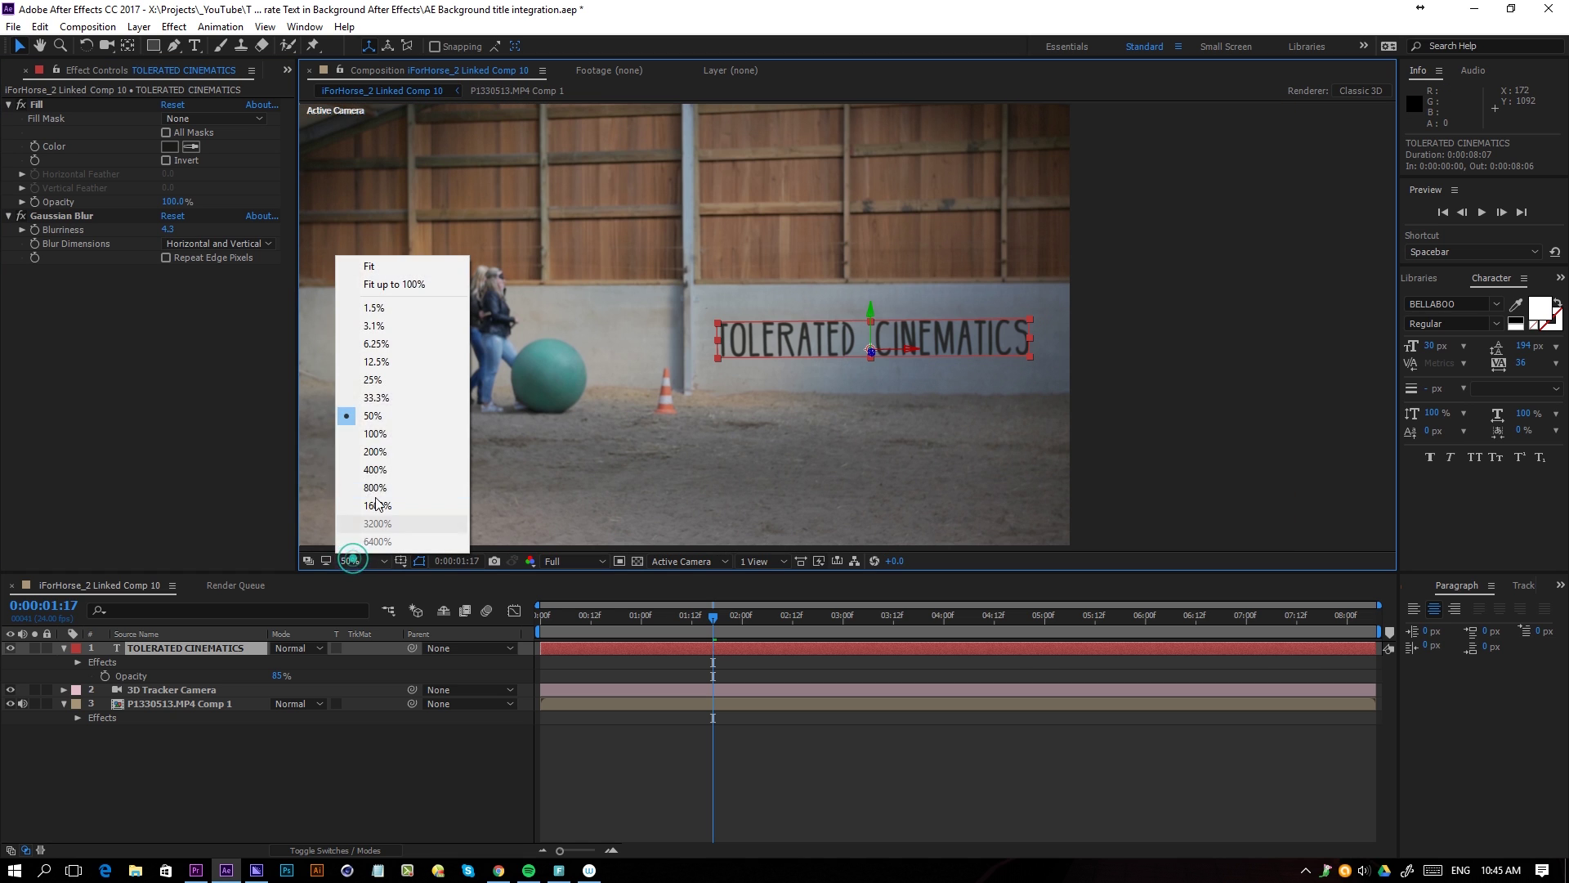
click(400, 283)
key(space)
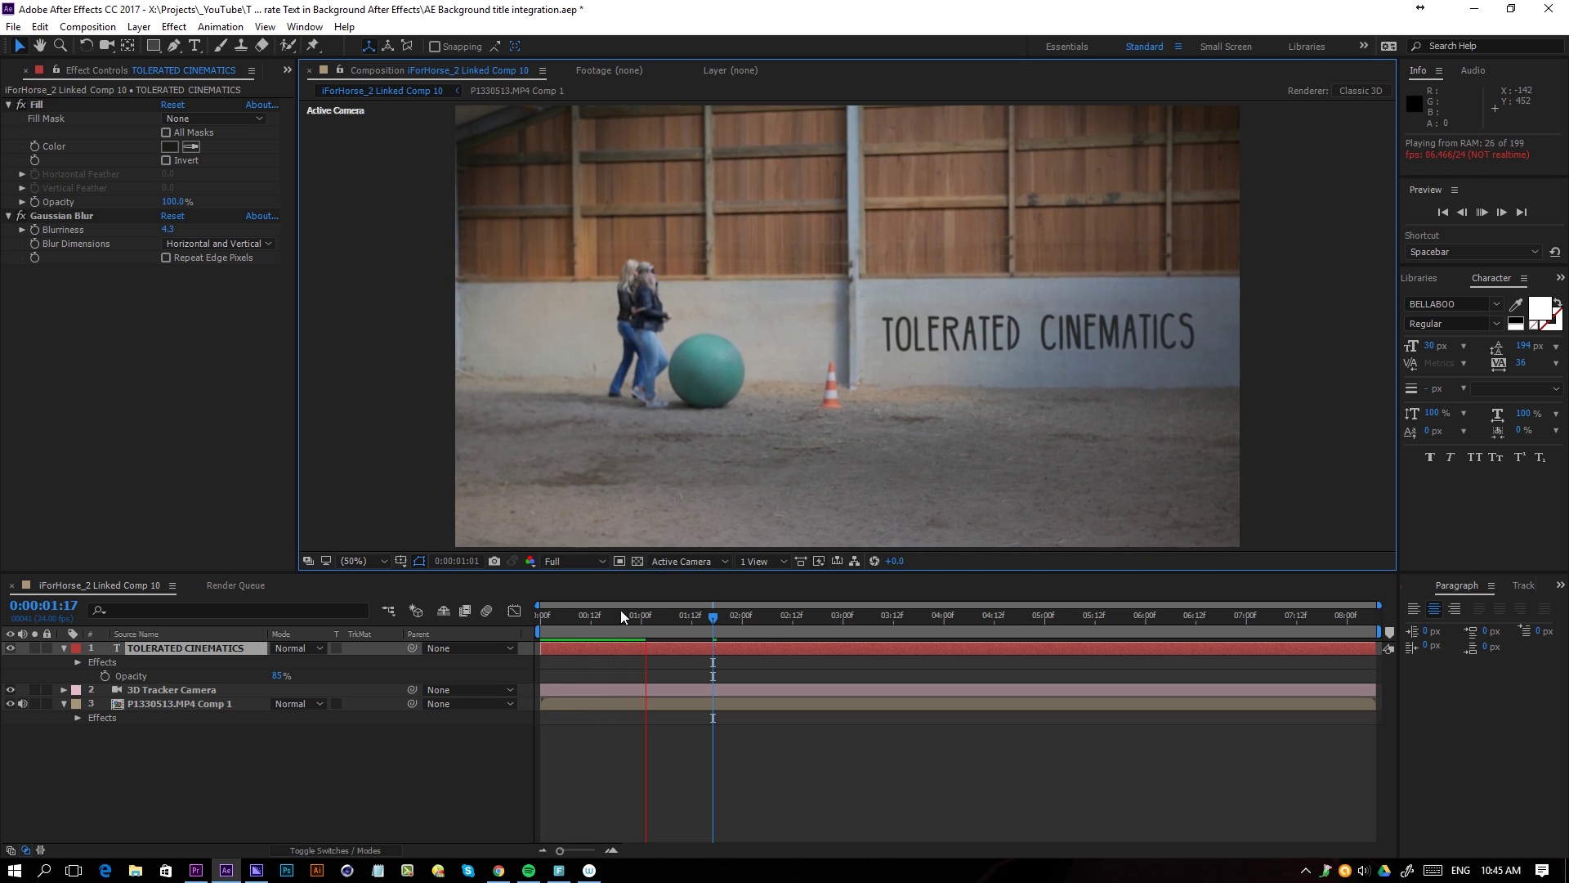
click(645, 613)
drag(276, 675, 266, 676)
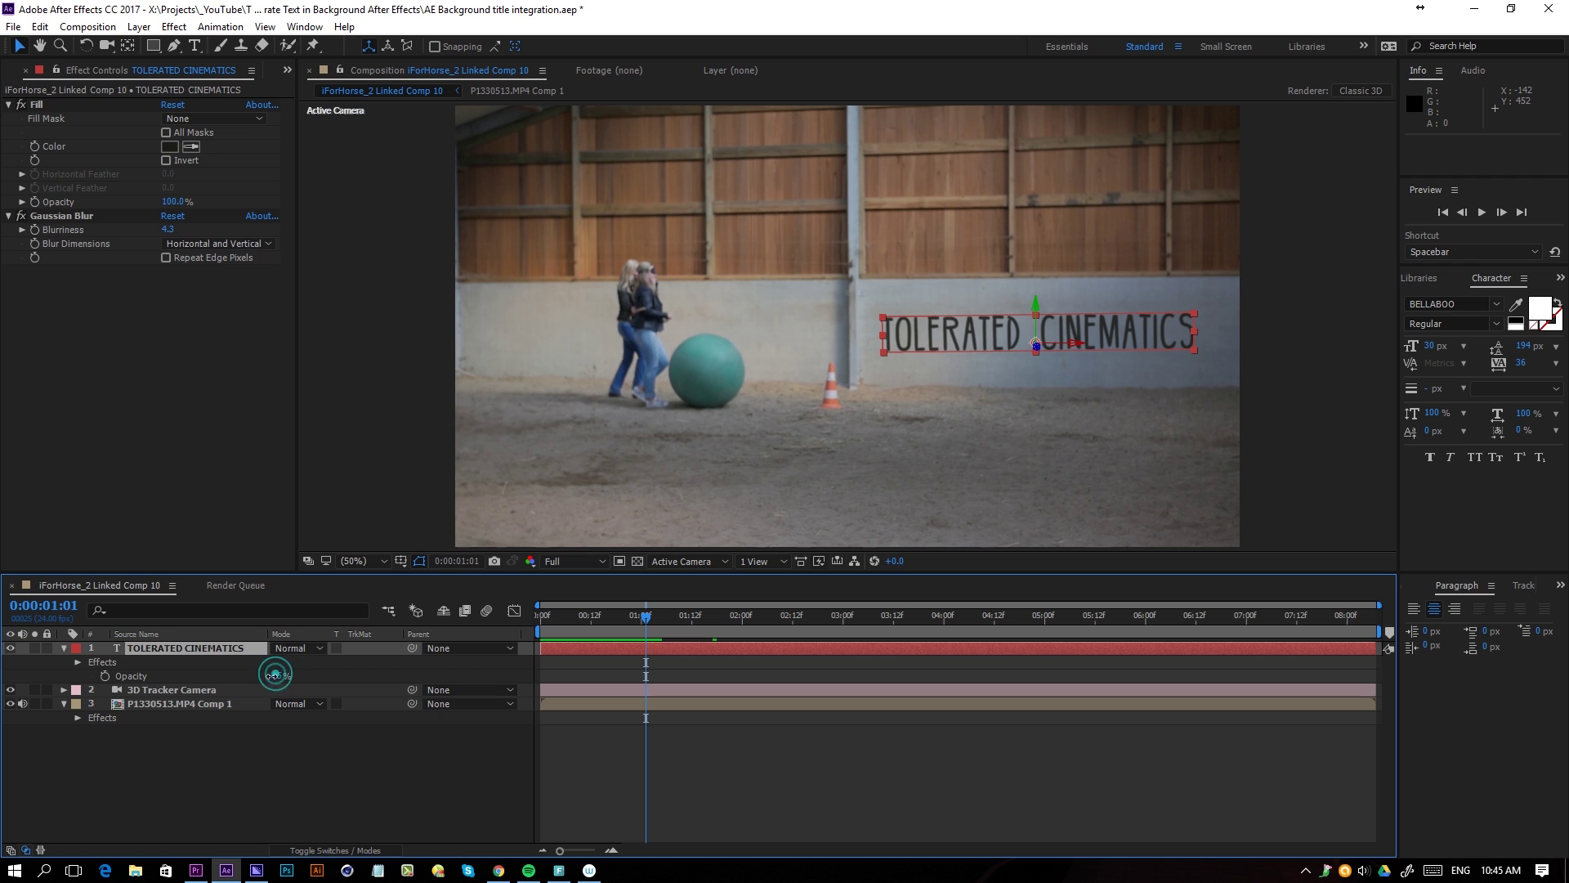
click(282, 763)
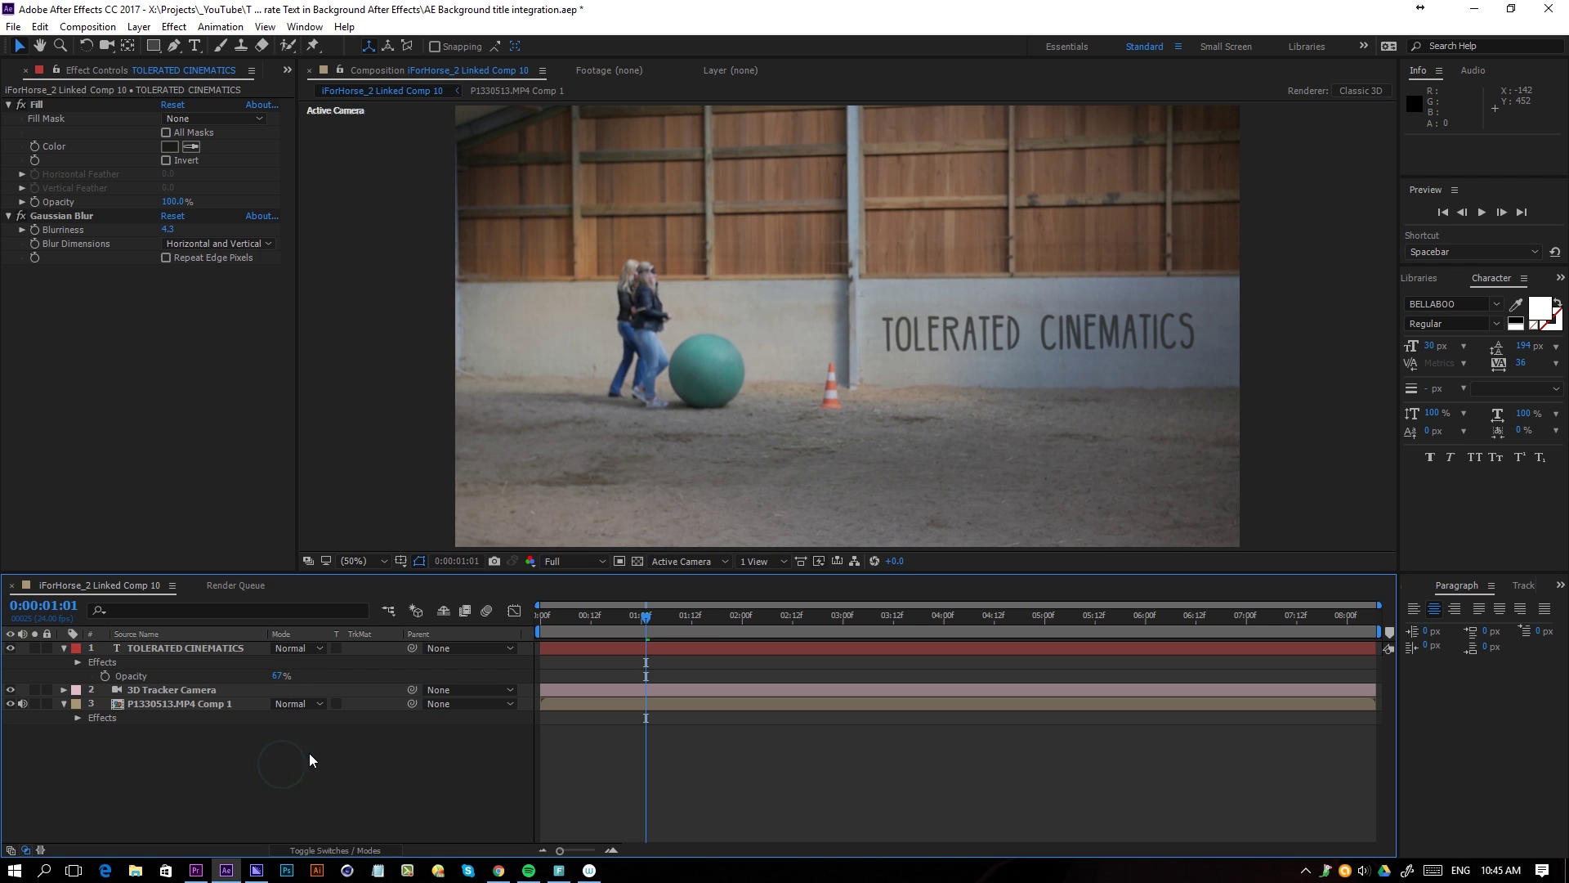
Raise the Gaussian Blur Blurriness to 6.8 and check frame 0:00:03:12.
click(169, 229)
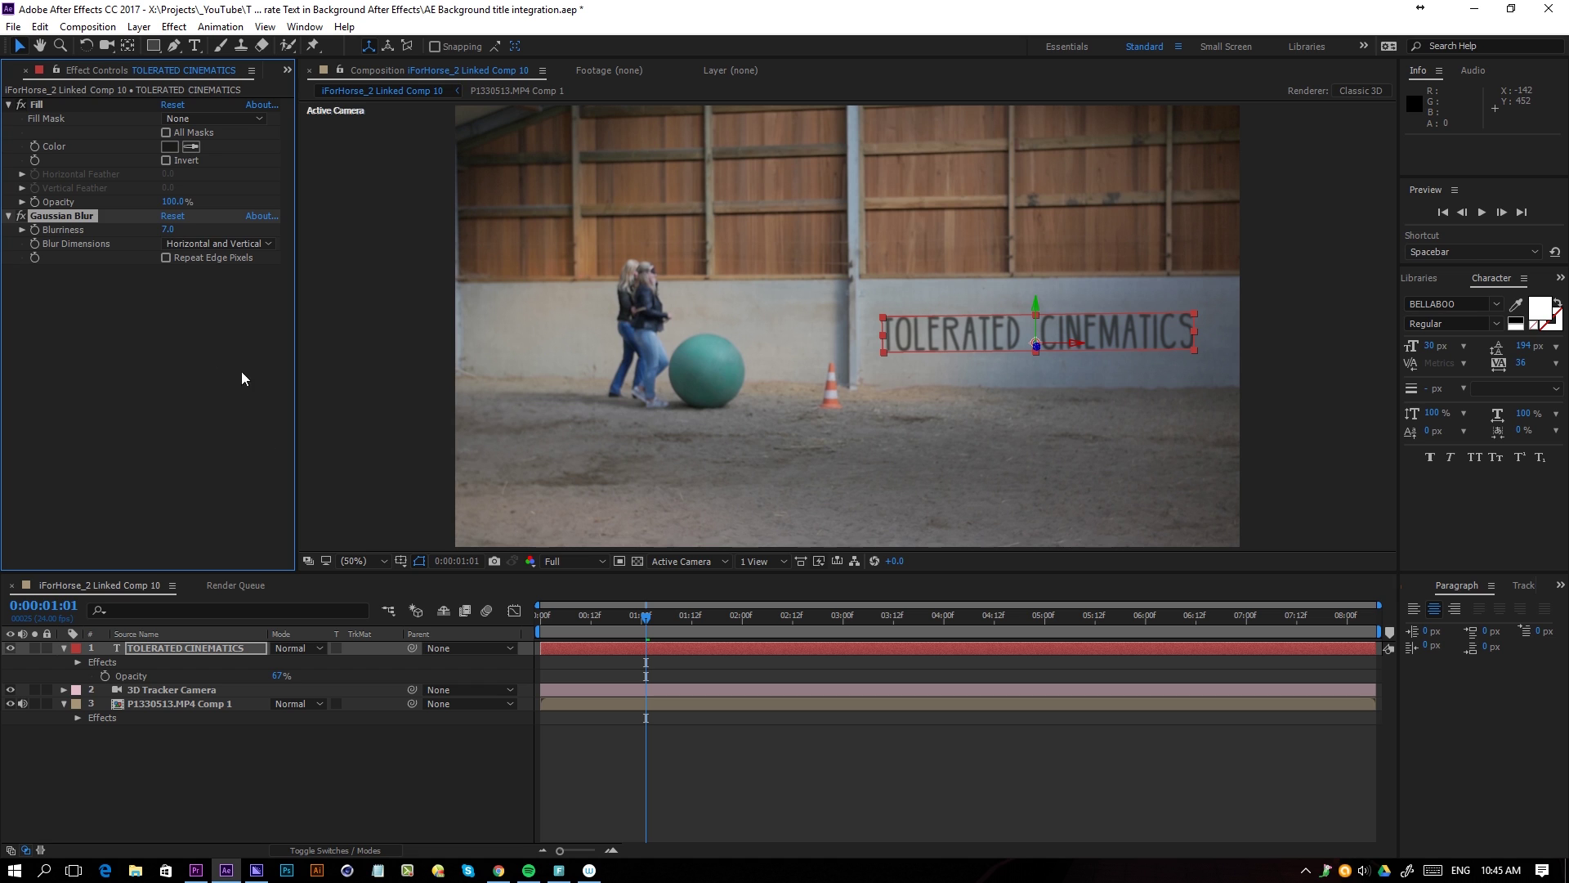
click(170, 230)
click(217, 442)
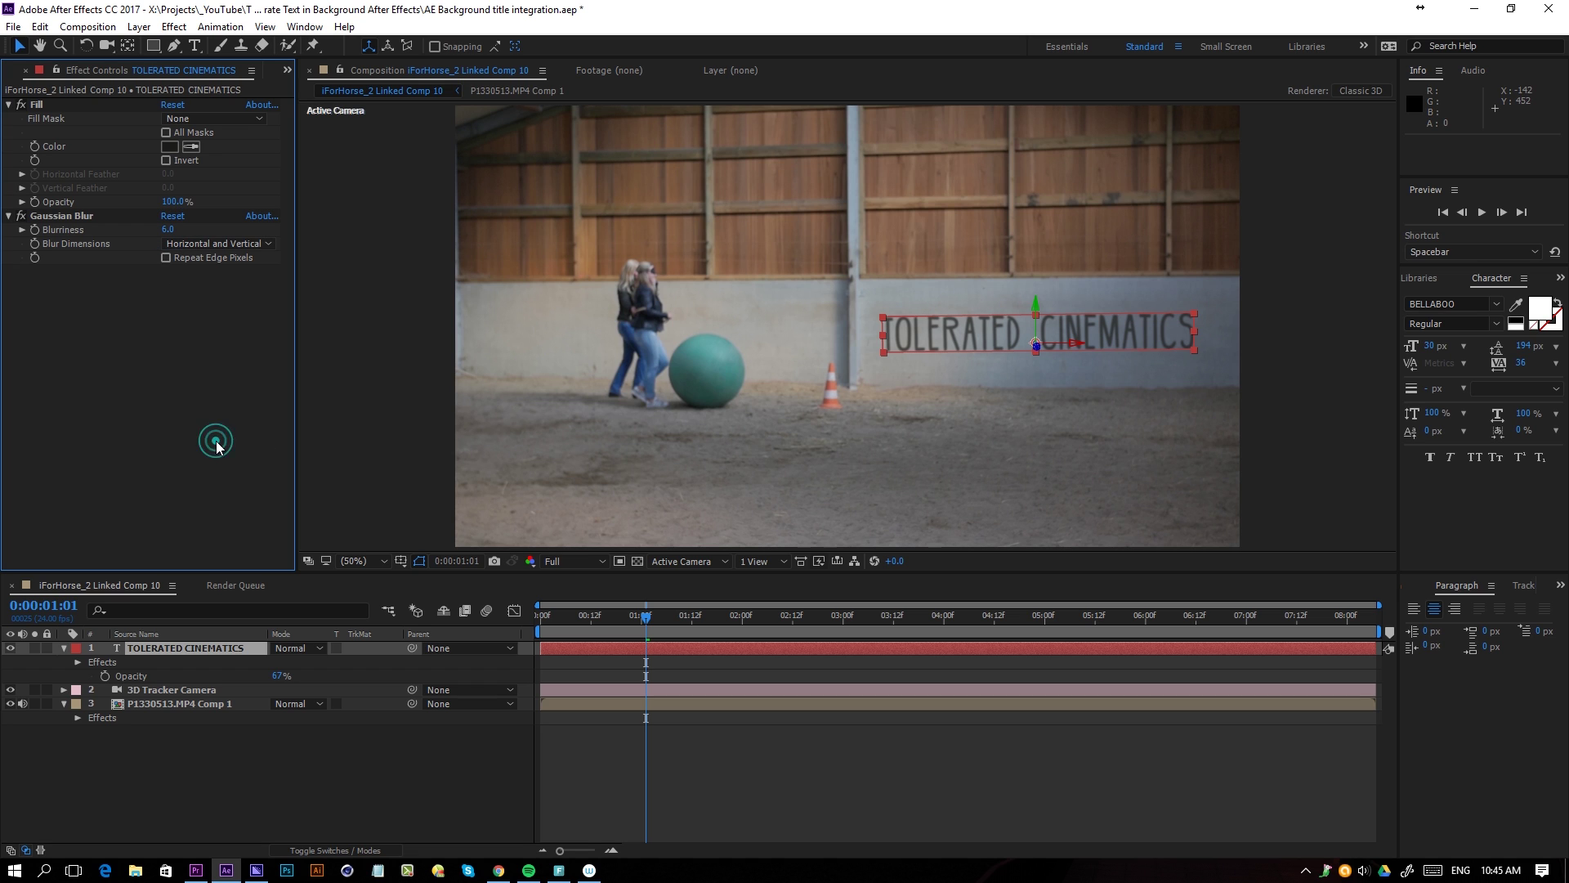
click(615, 794)
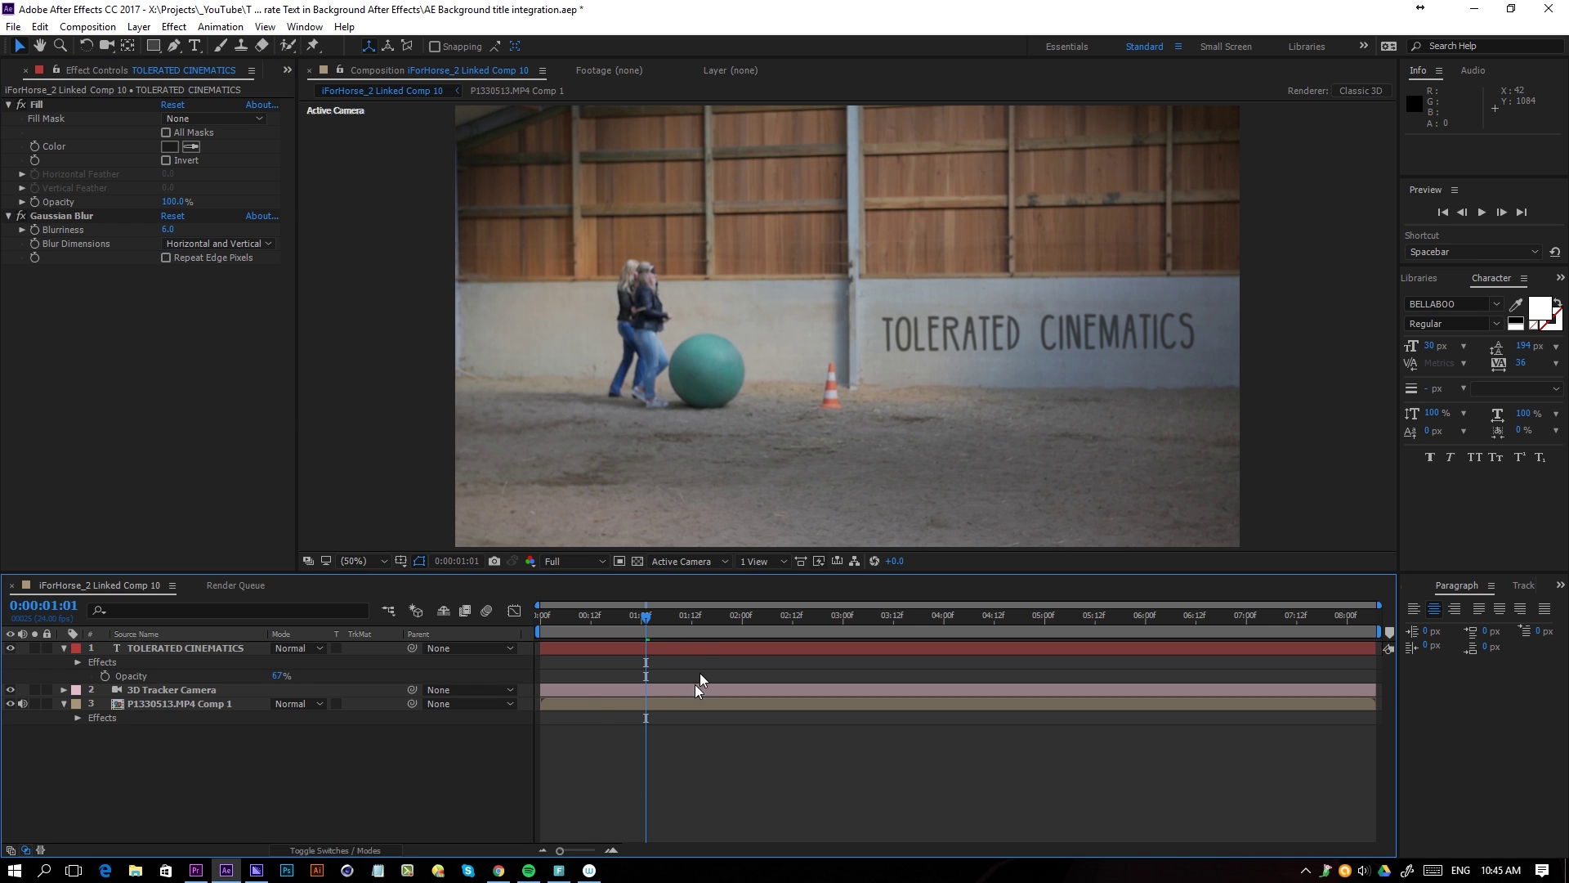
drag(664, 615, 895, 624)
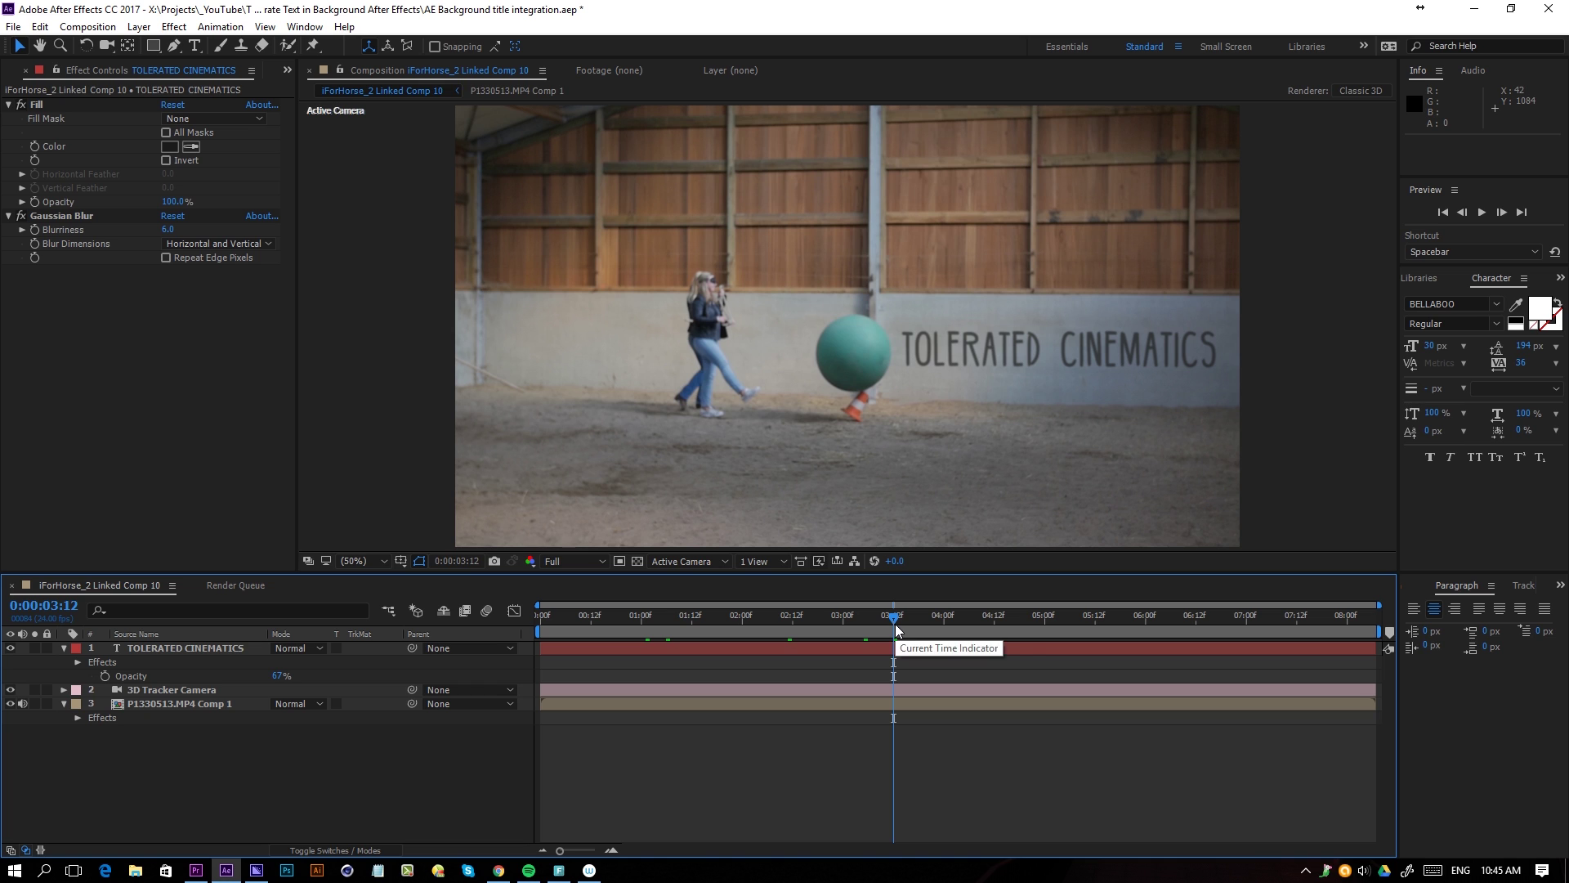
Duplicate P1330513.MP4 Comp 1 above the text layer, hiding the copy and muting both layers' audio.
click(176, 708)
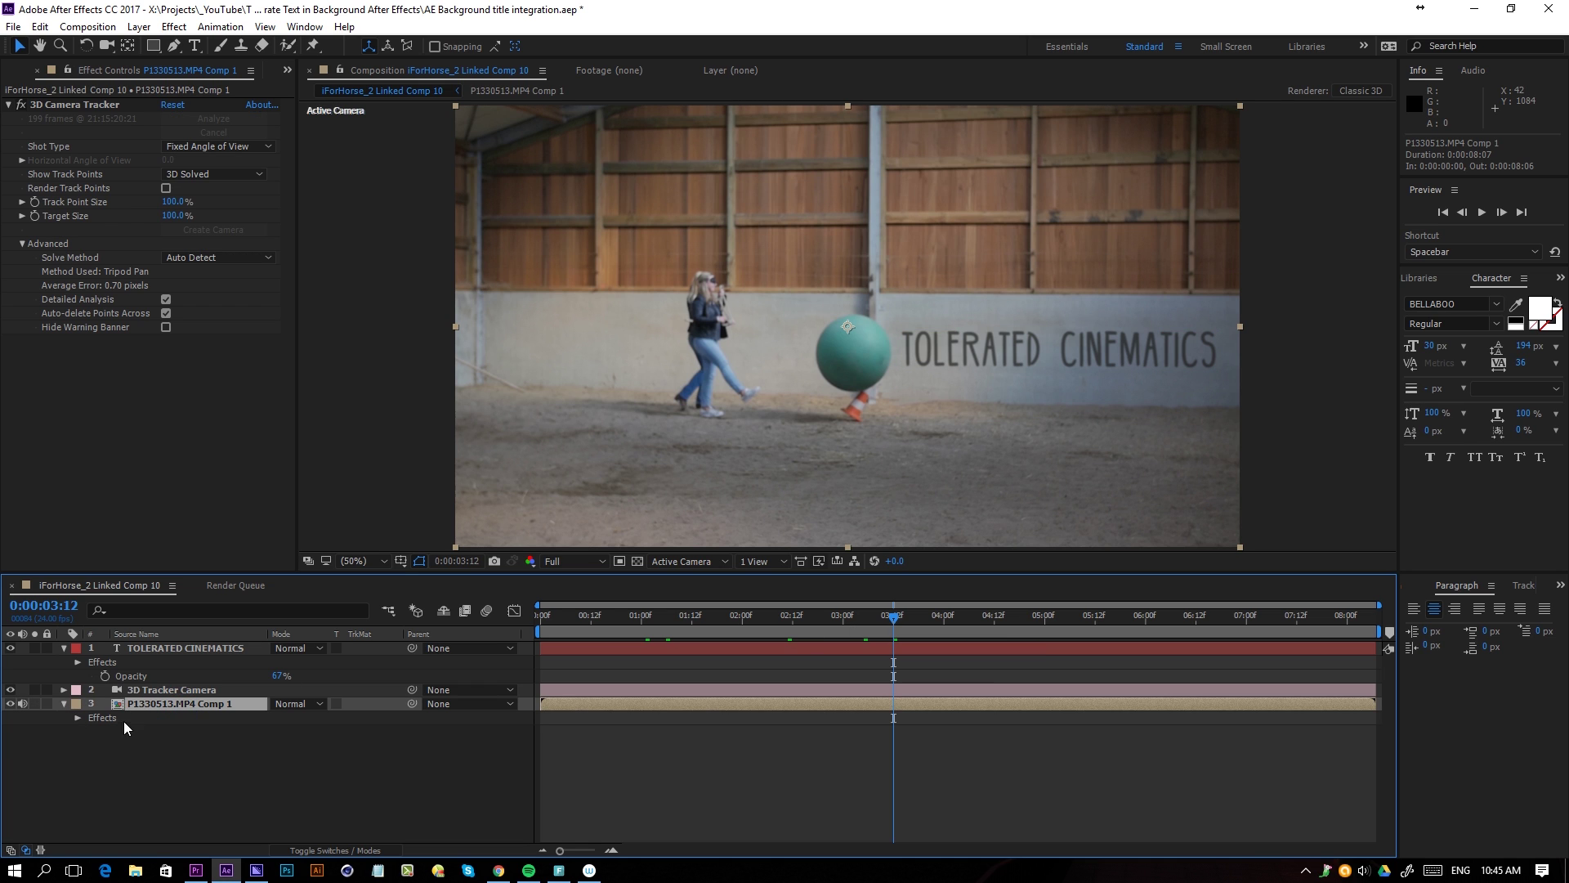
key(ctrl+d)
drag(172, 702, 202, 642)
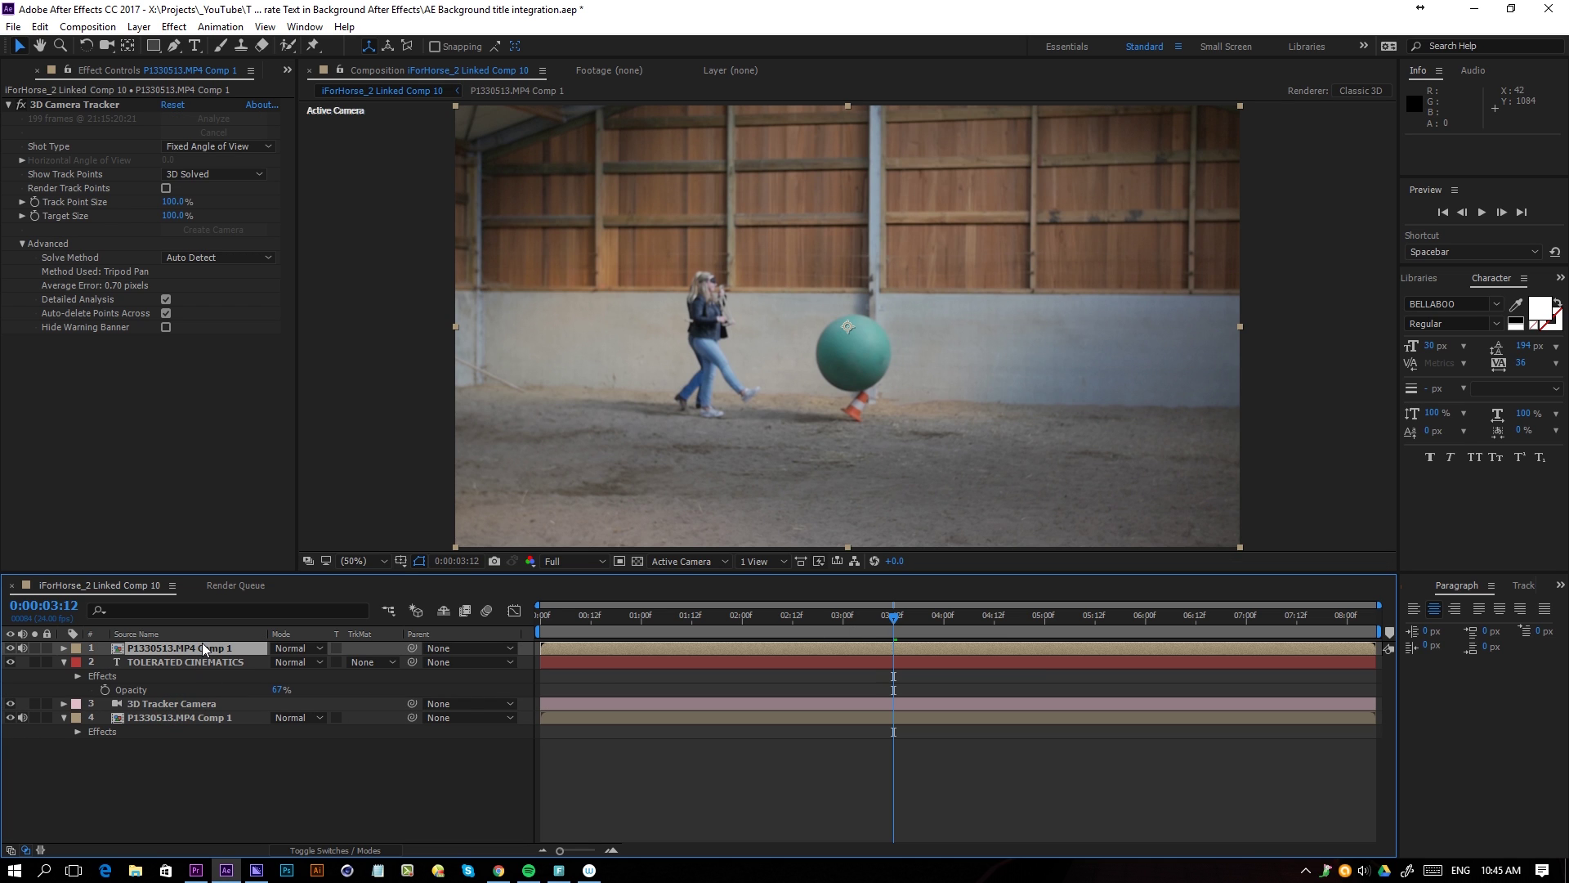
click(10, 648)
click(23, 648)
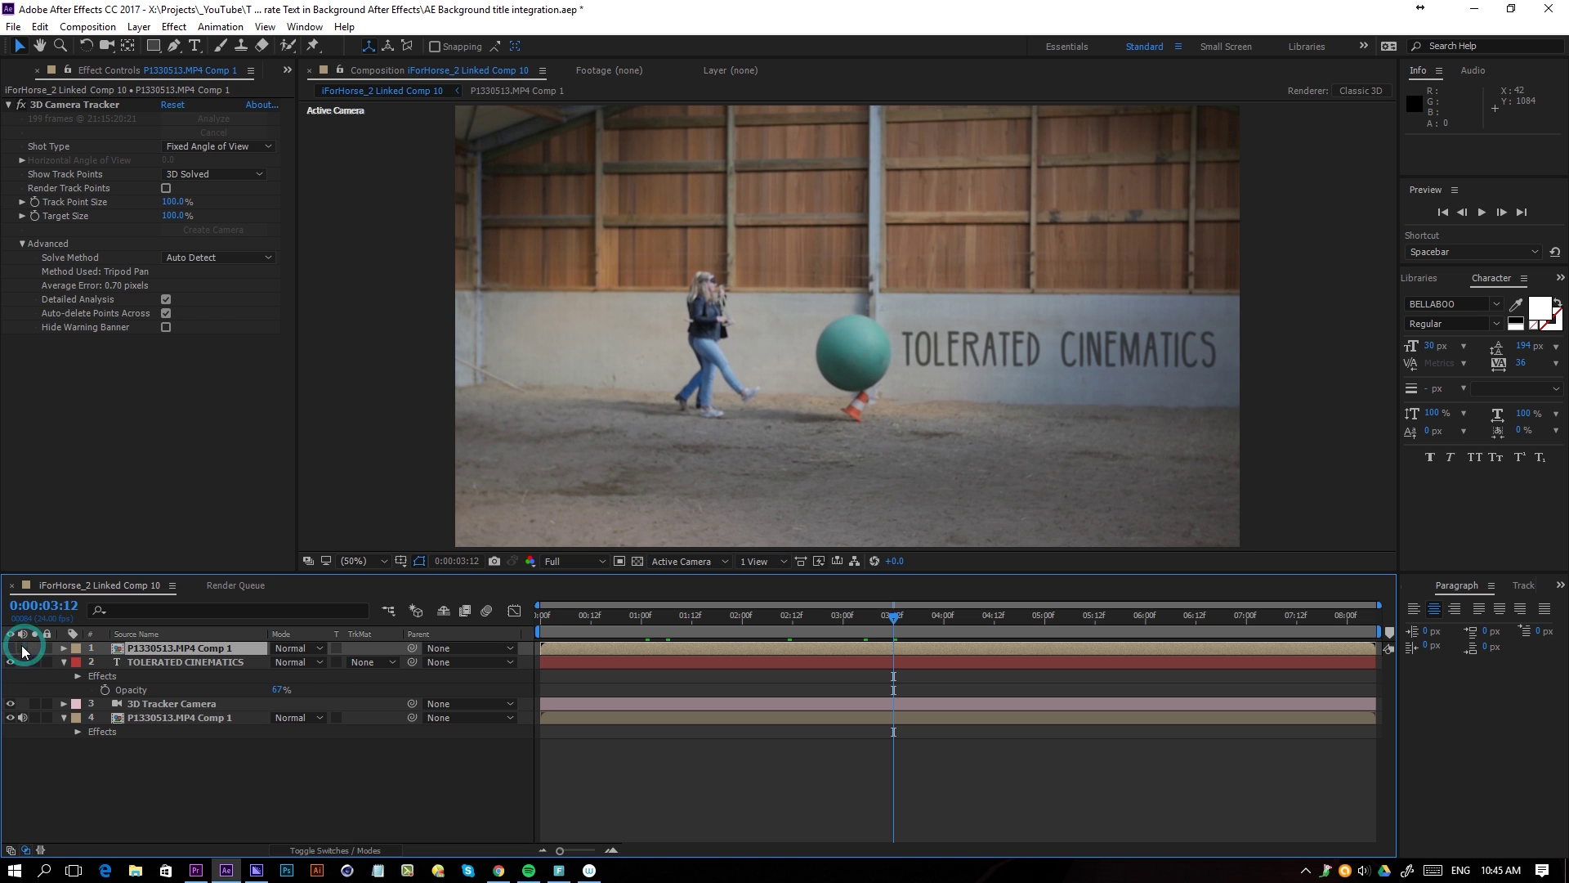
click(23, 718)
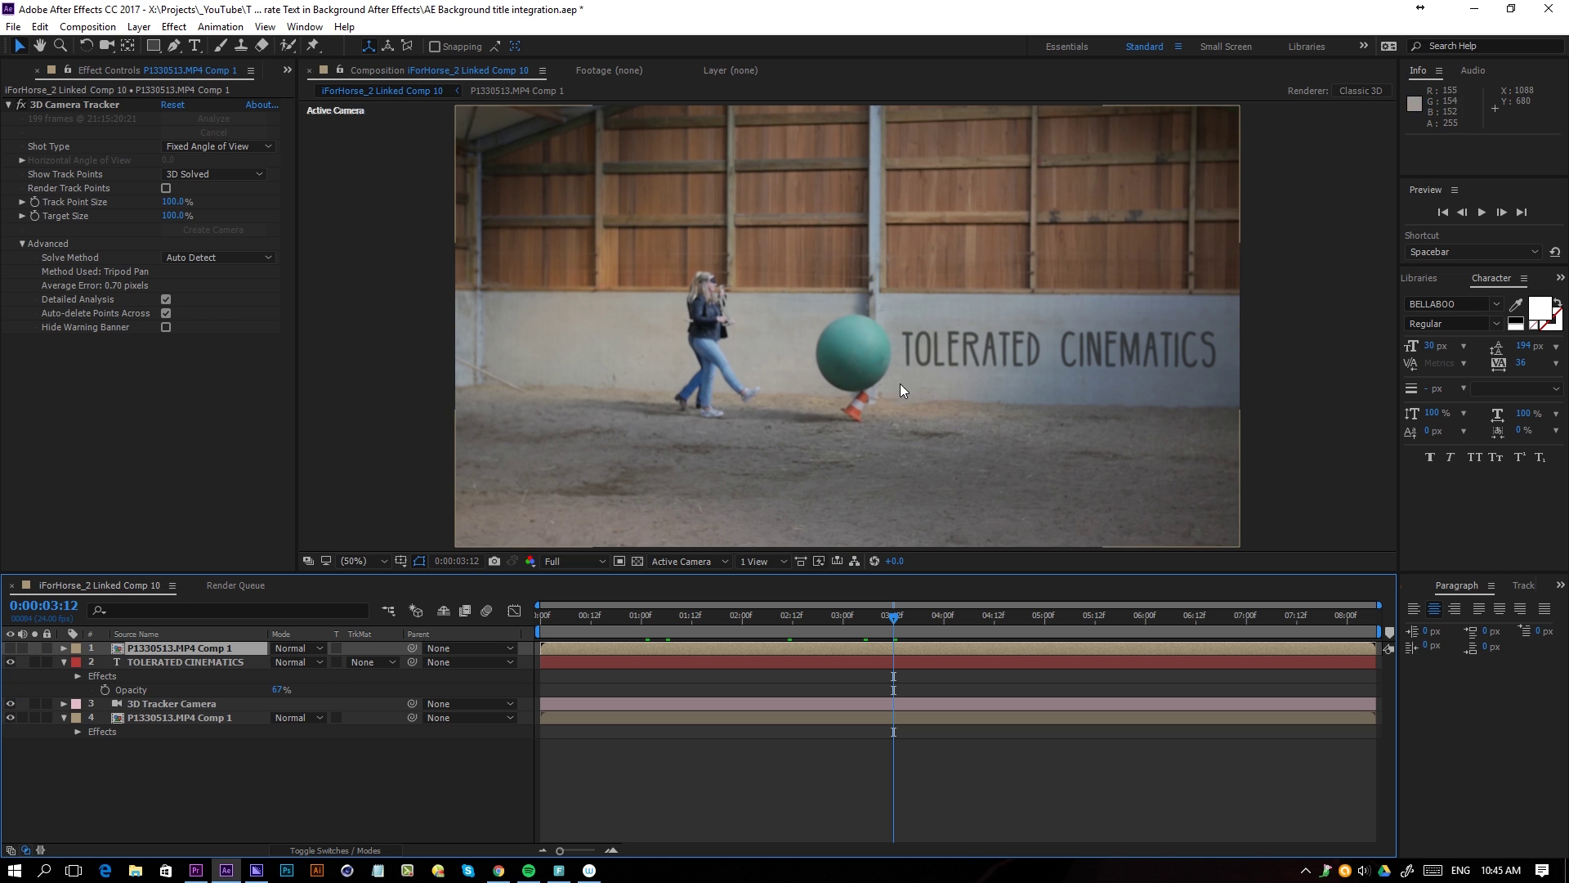
Trim the top footage copy to start at 0:00:03:14 and fit the composition in the viewer.
scroll(900, 384, up, 2)
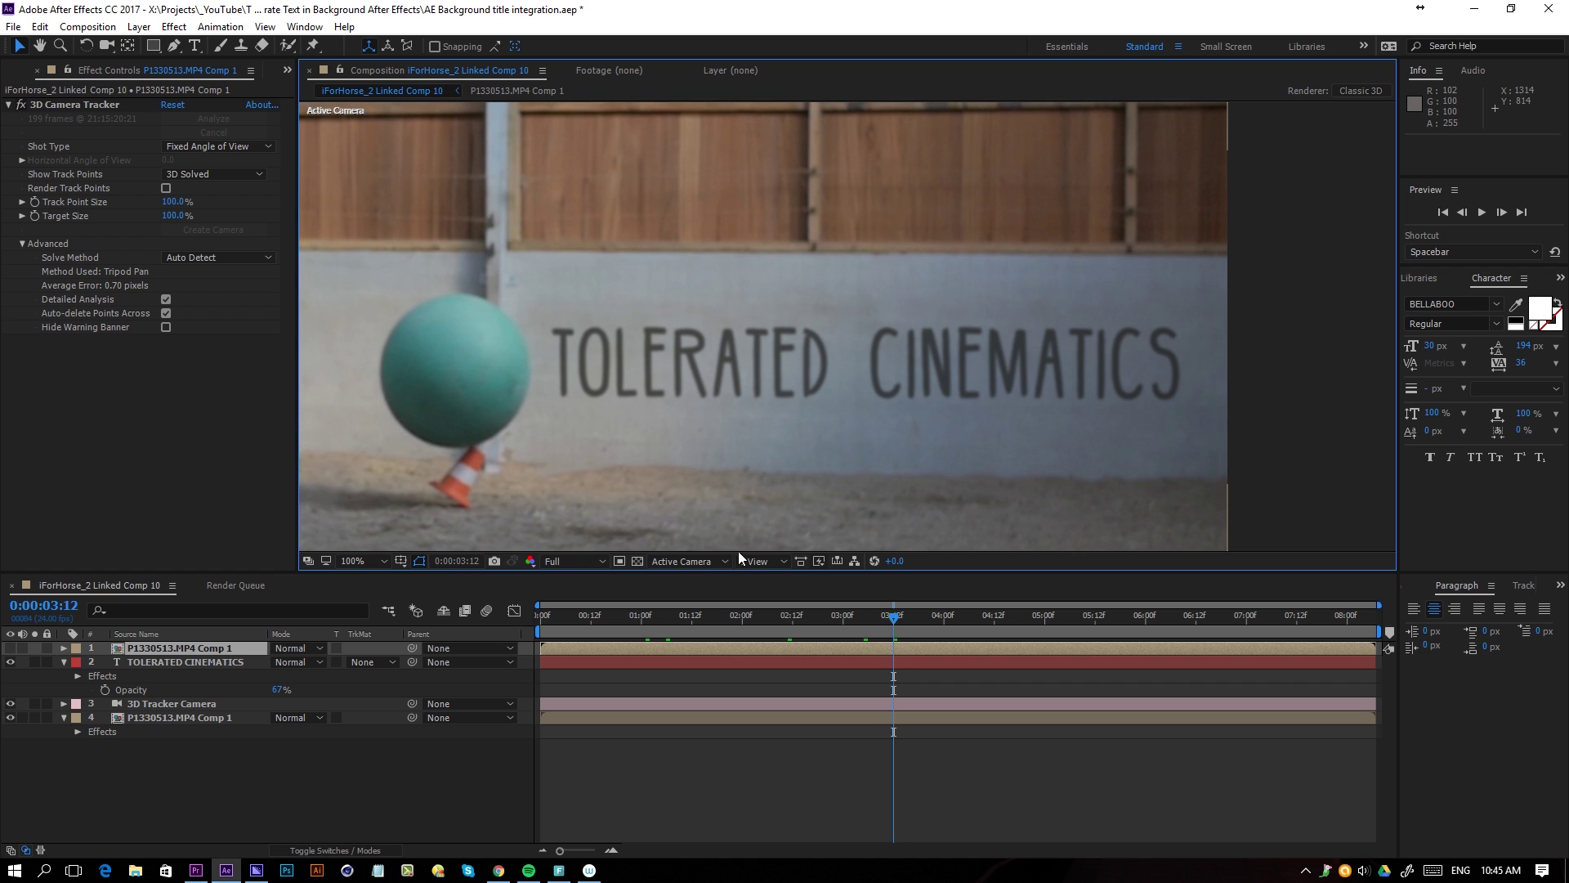
key(Page_Down)
key(Page_Down)
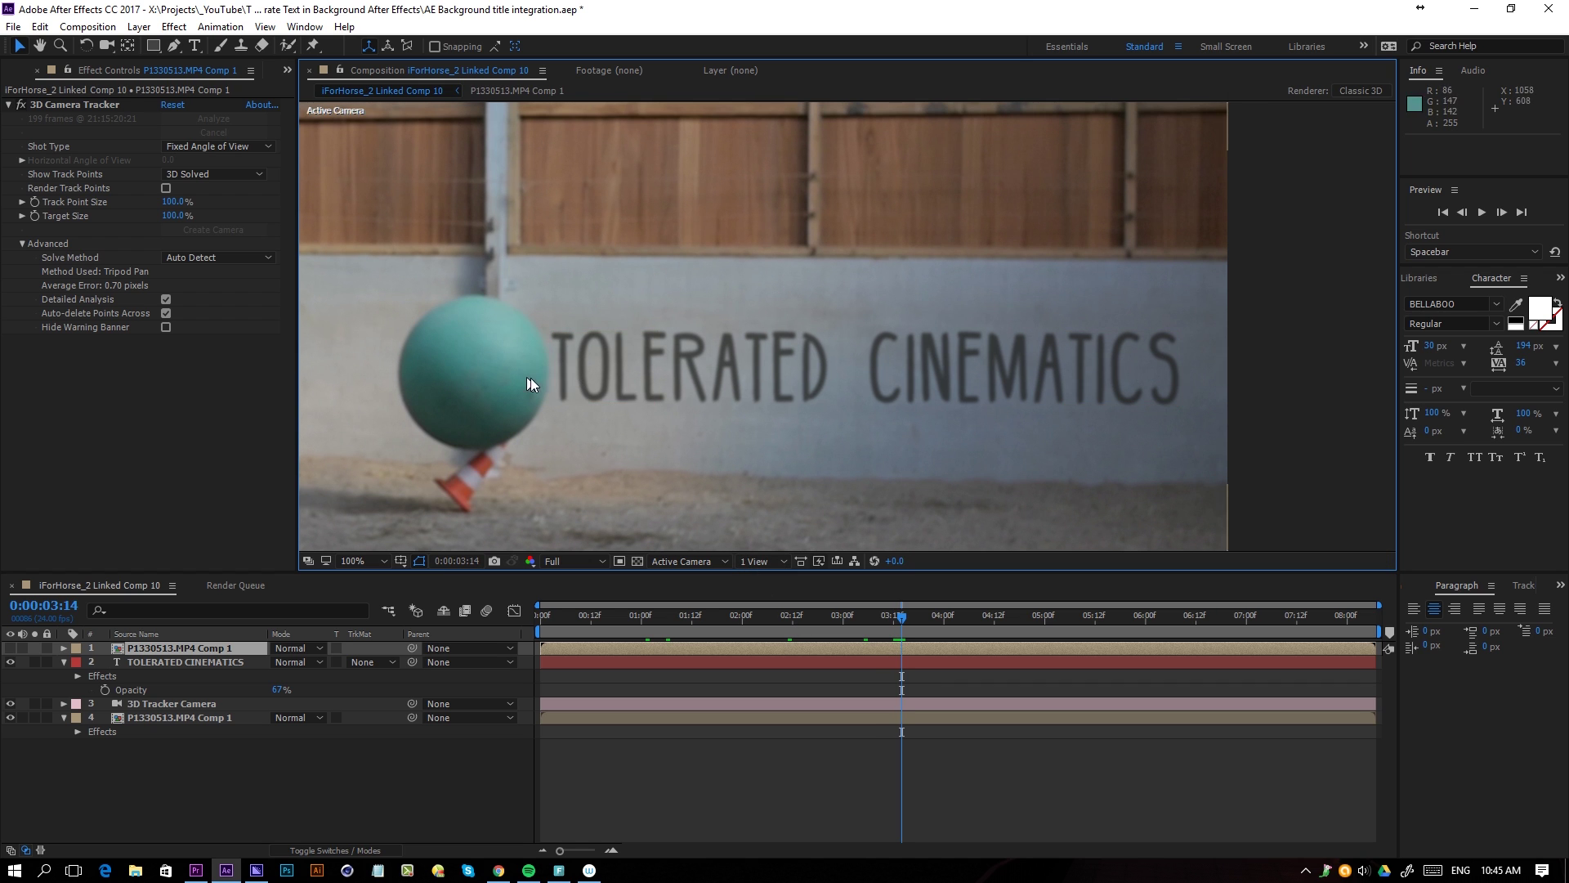
drag(537, 648, 869, 673)
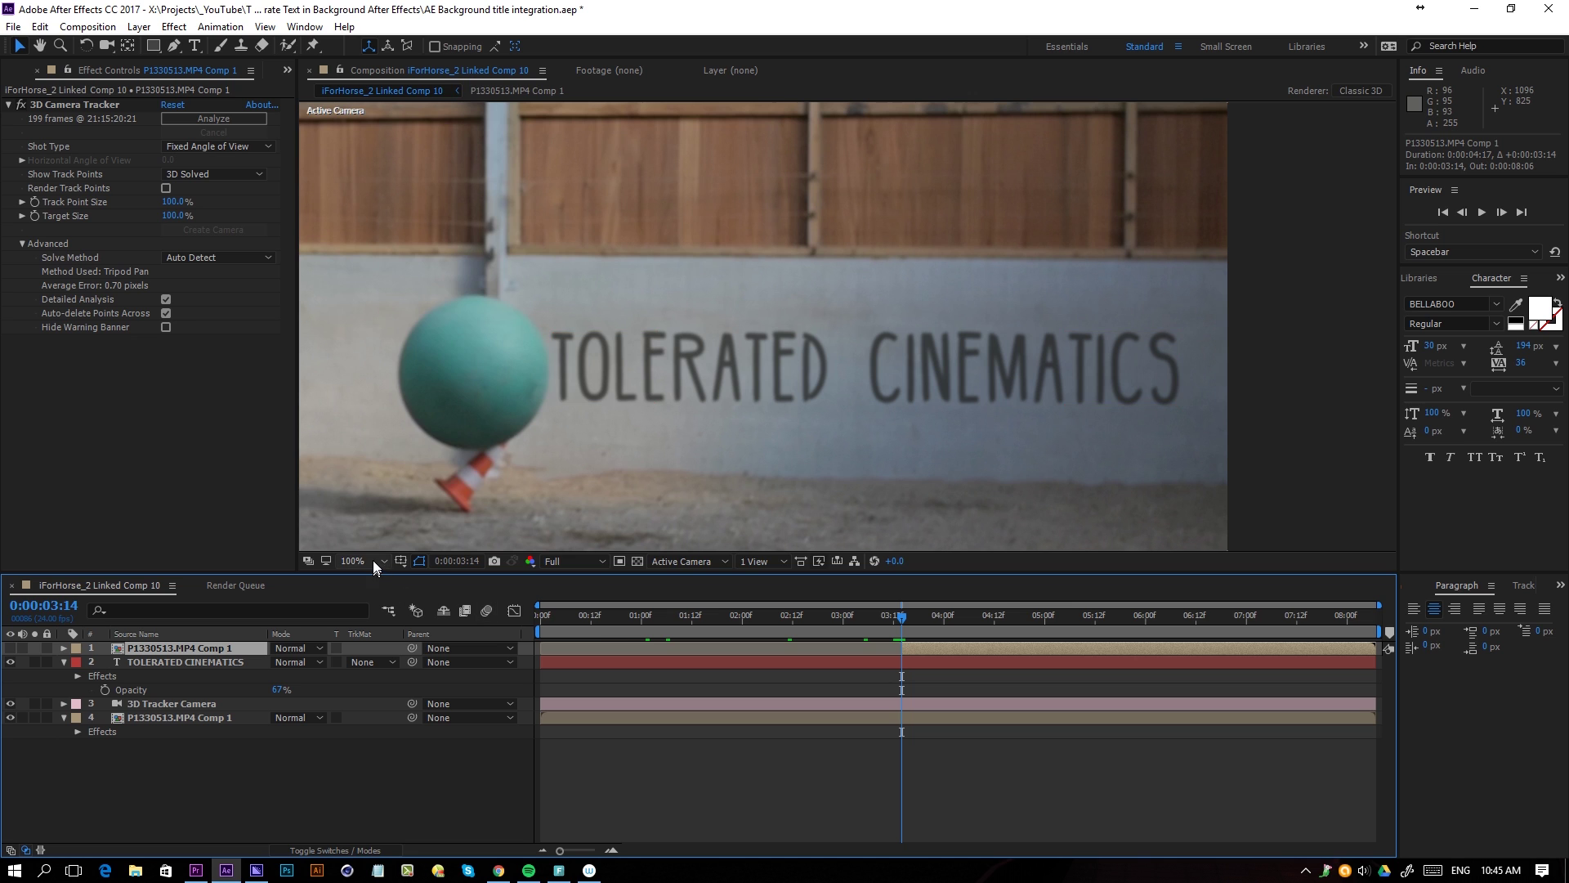
click(372, 561)
click(418, 286)
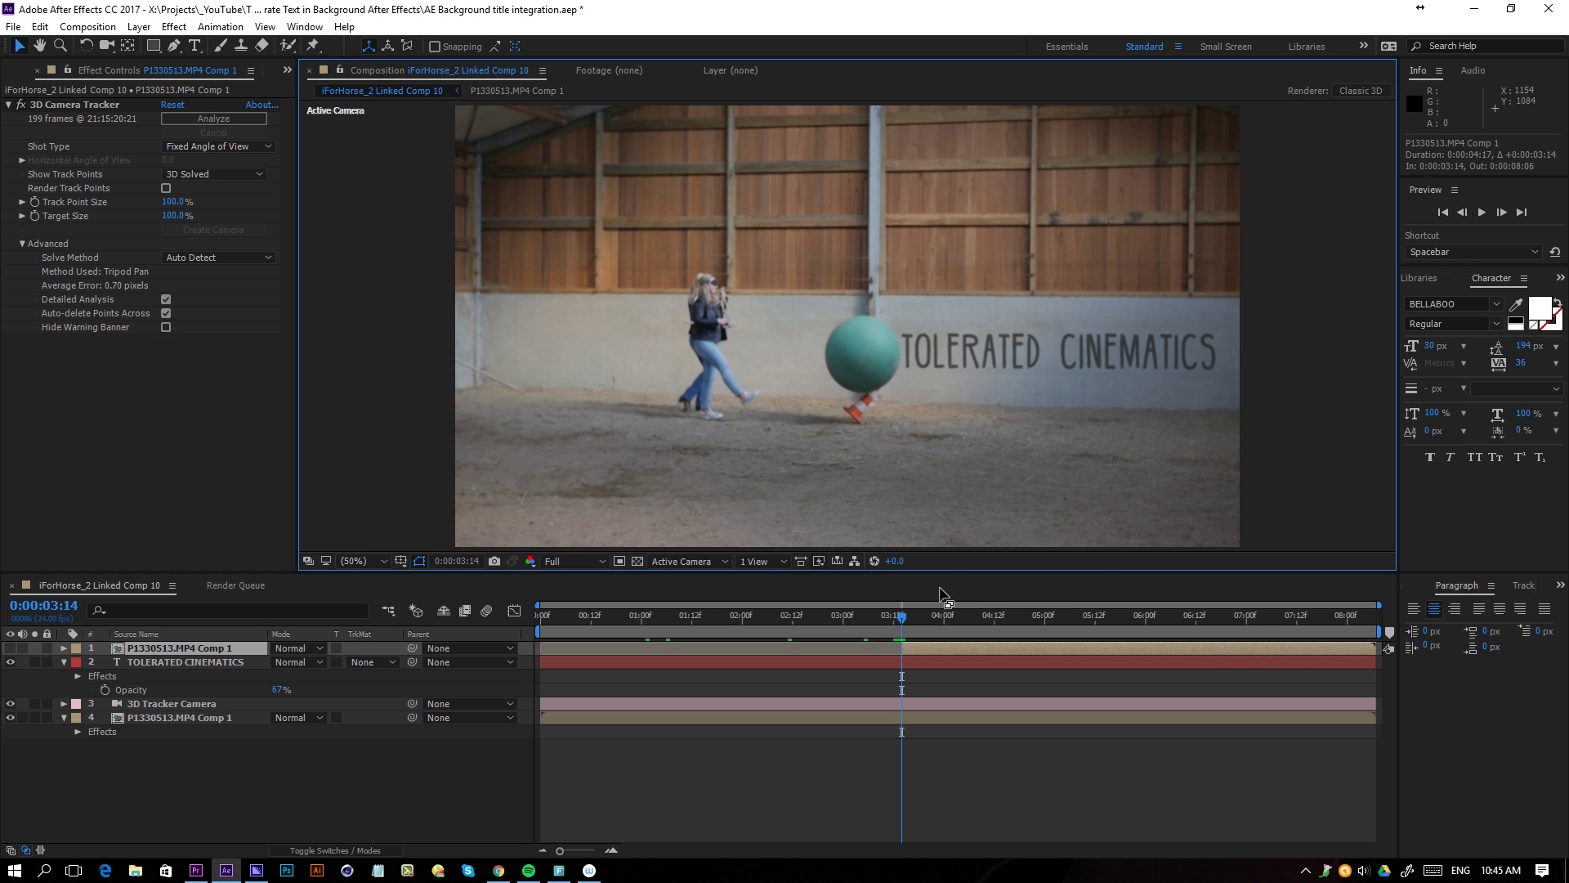
Pan around and scrub later frames to check the ball against the title, then return to the copy's start.
scroll(968, 400, up, 2)
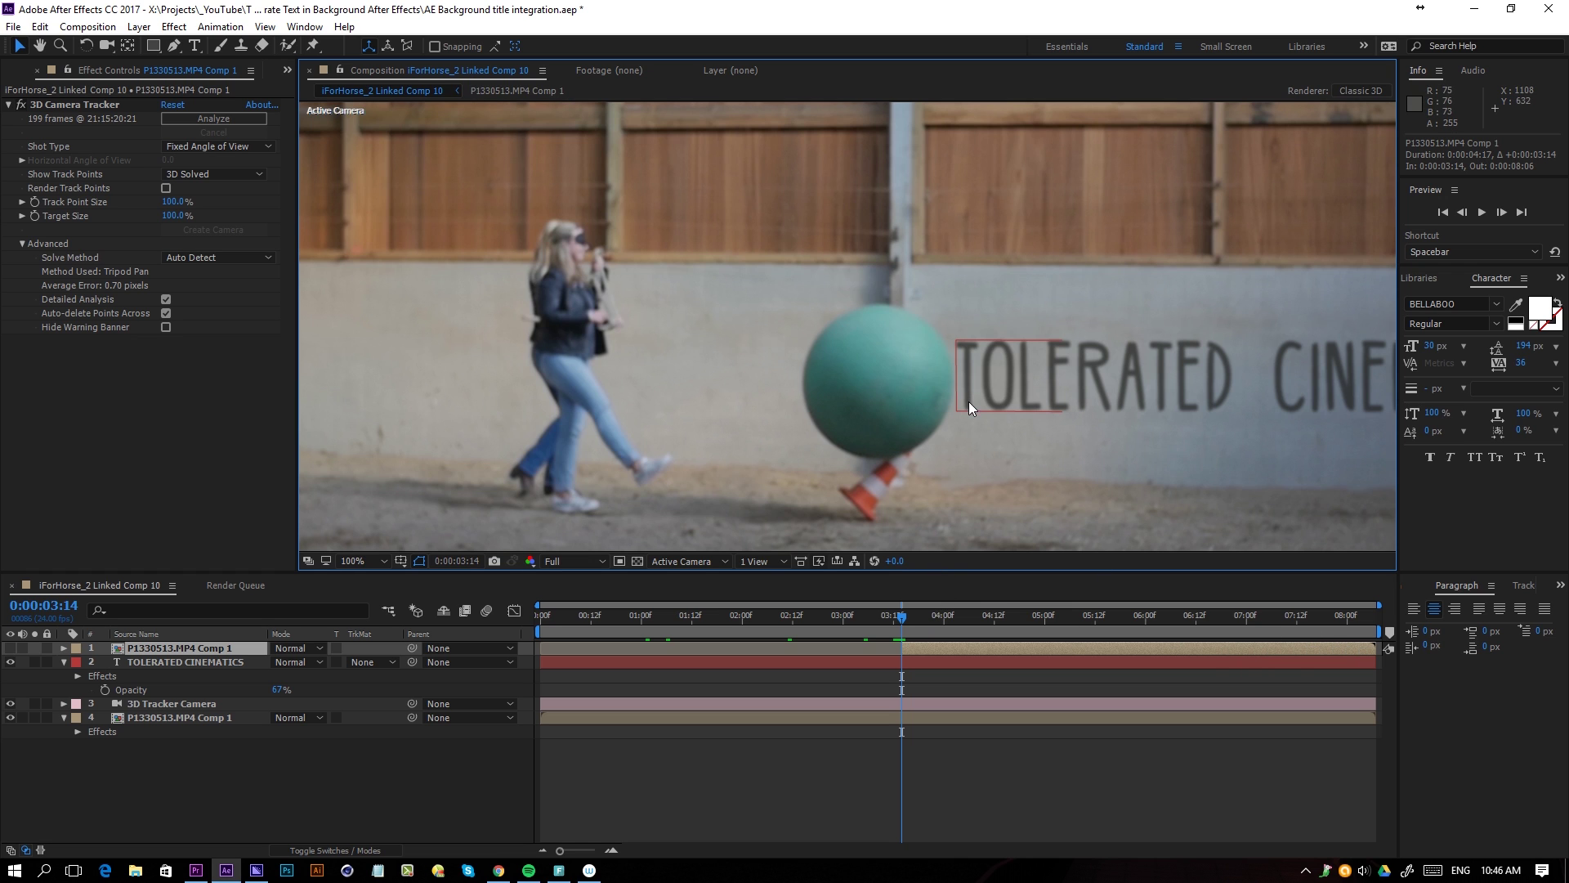
key(h)
drag(968, 400, 695, 386)
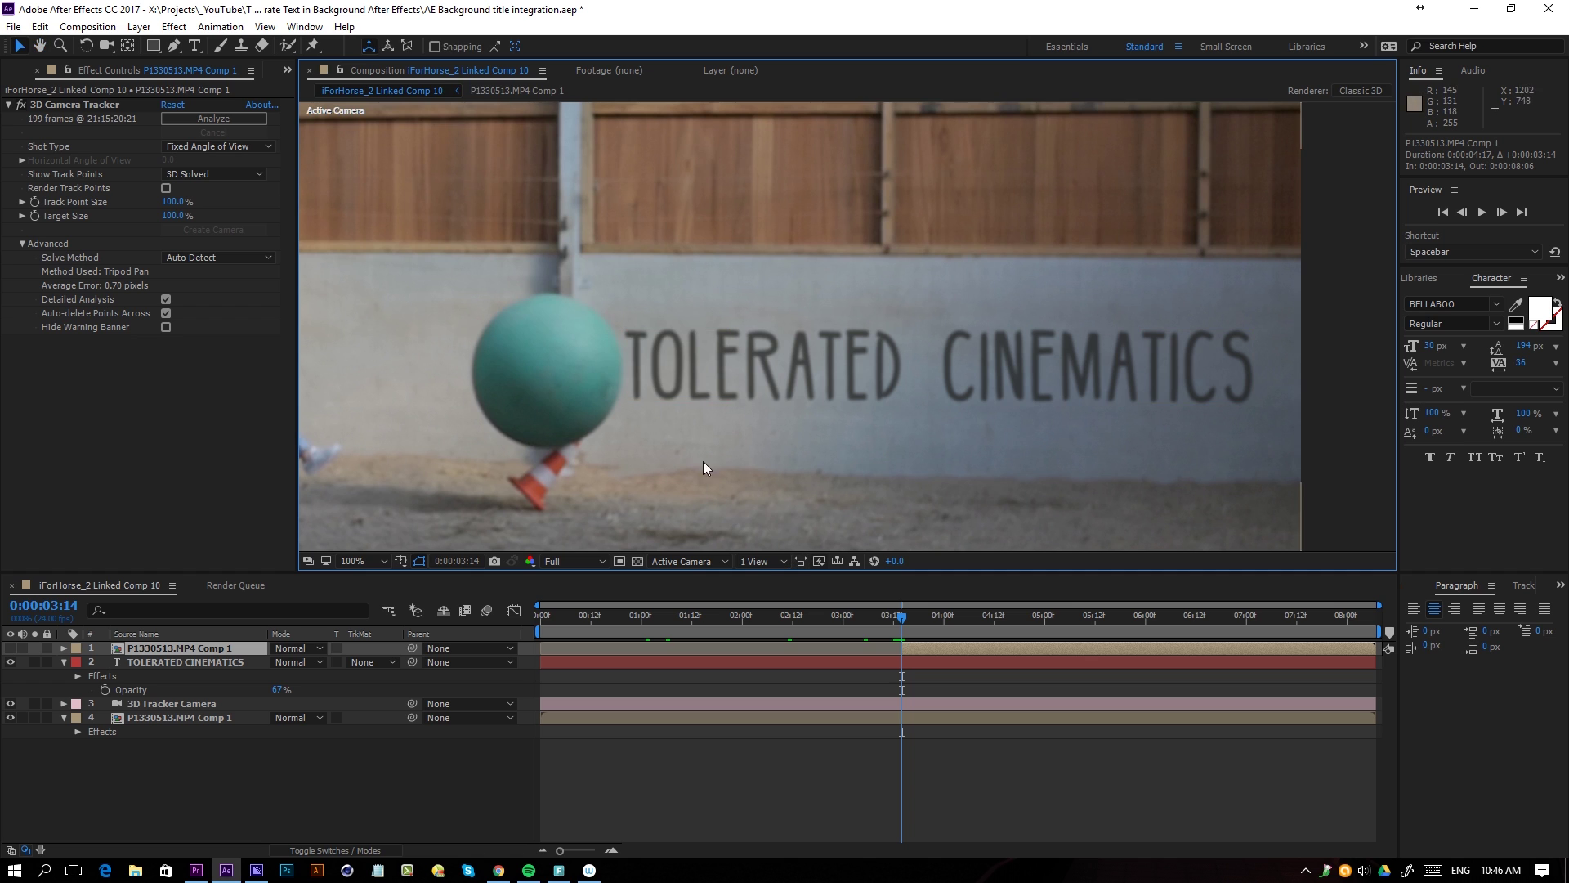
drag(700, 466, 837, 461)
key(v)
click(915, 650)
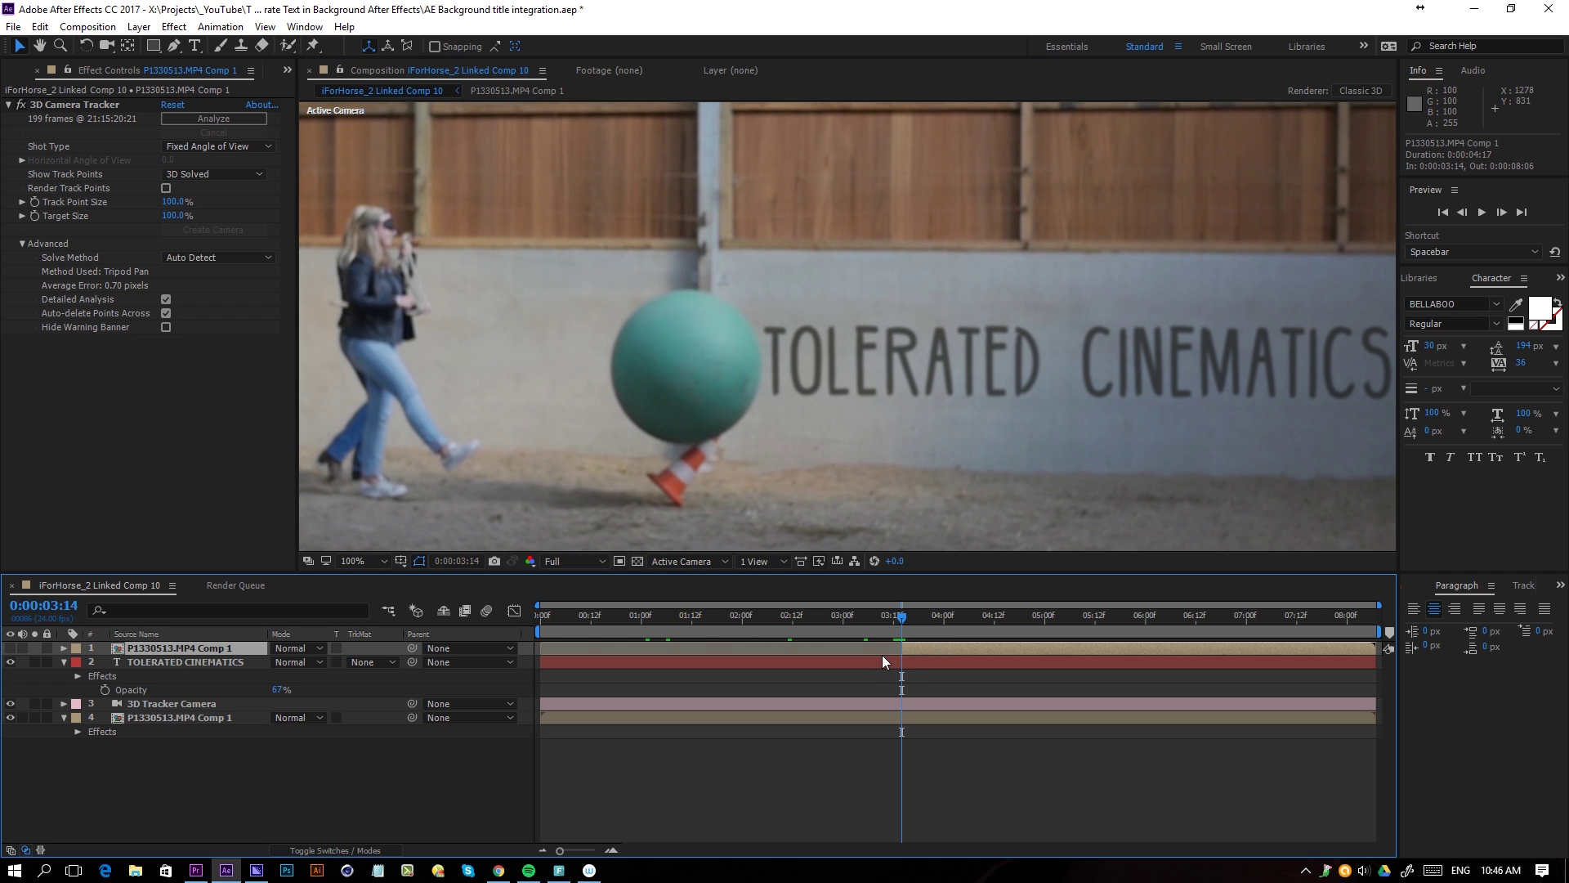
drag(909, 624, 1397, 664)
drag(1243, 406, 842, 452)
click(902, 624)
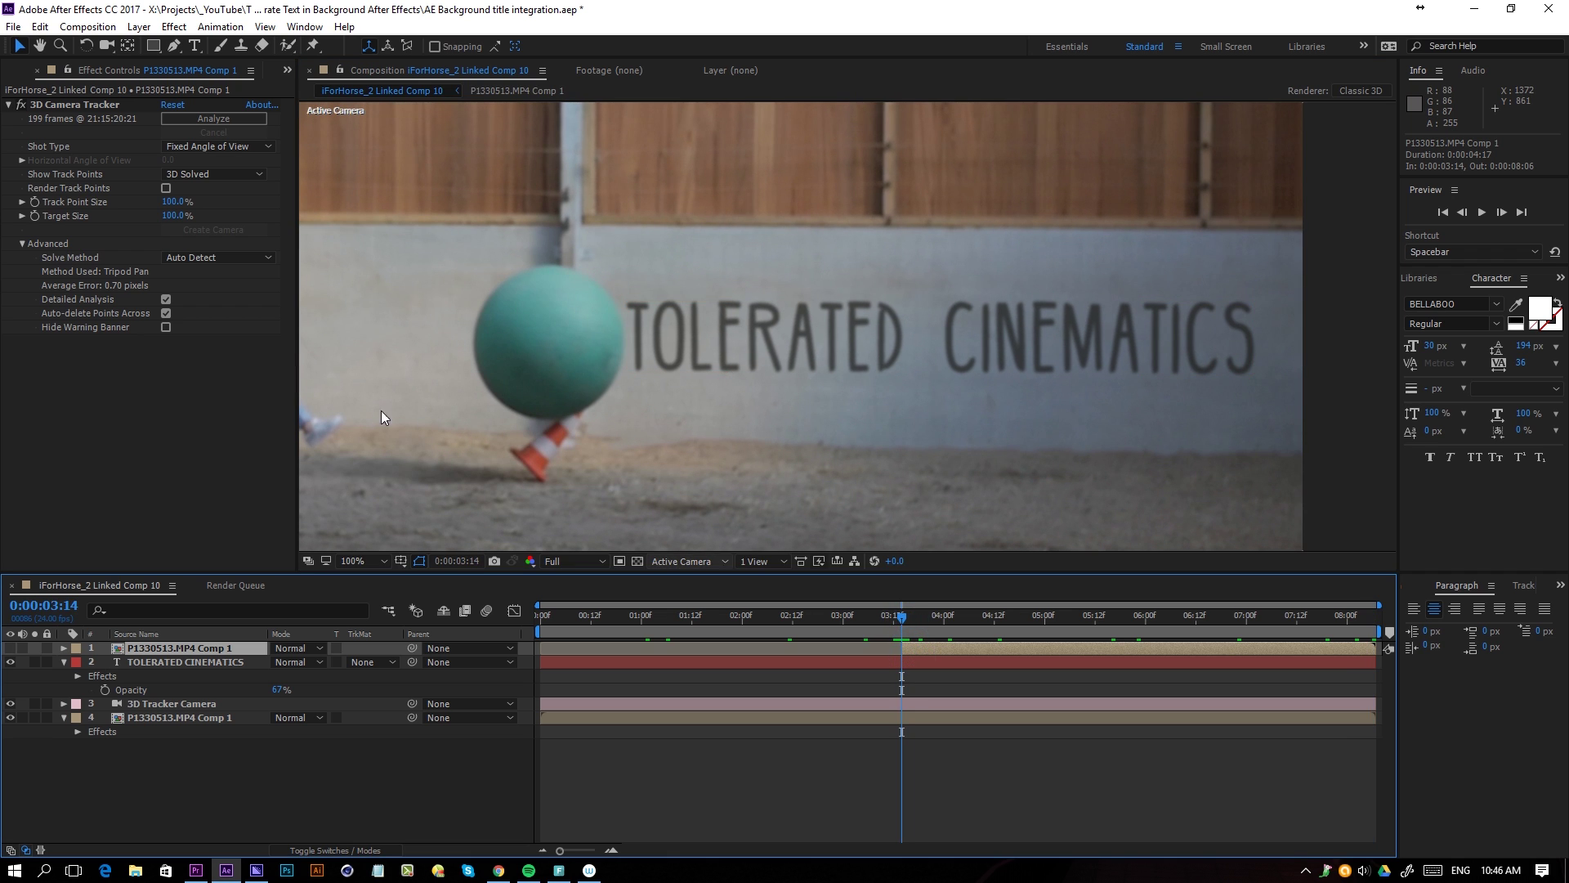
Draw an ellipse mask around the green ball on the top copy and narrow it to fit.
click(158, 47)
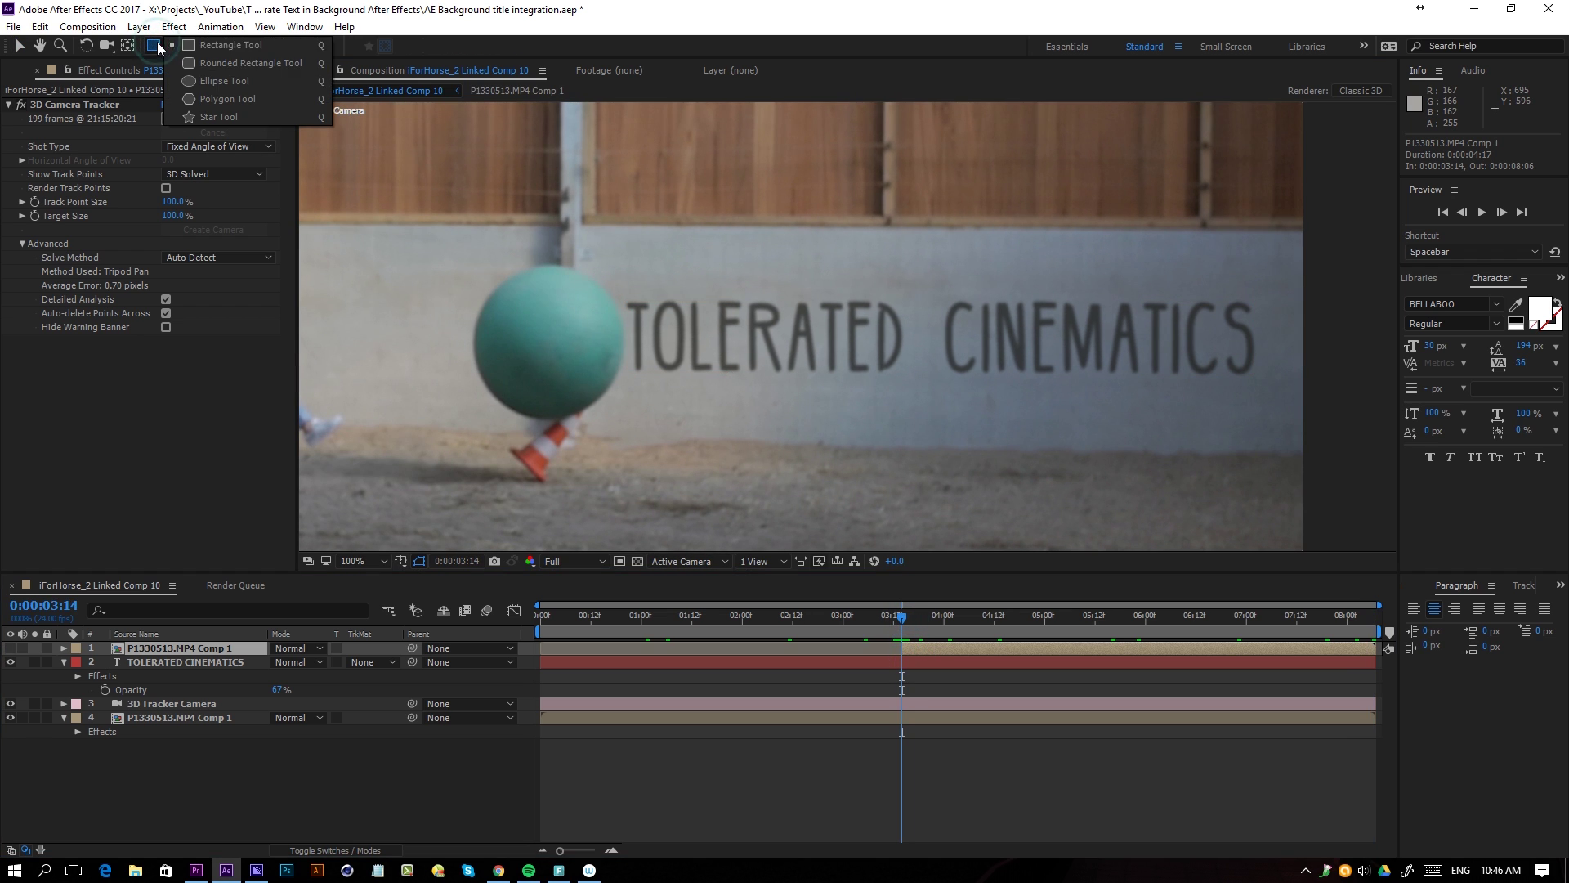
click(224, 81)
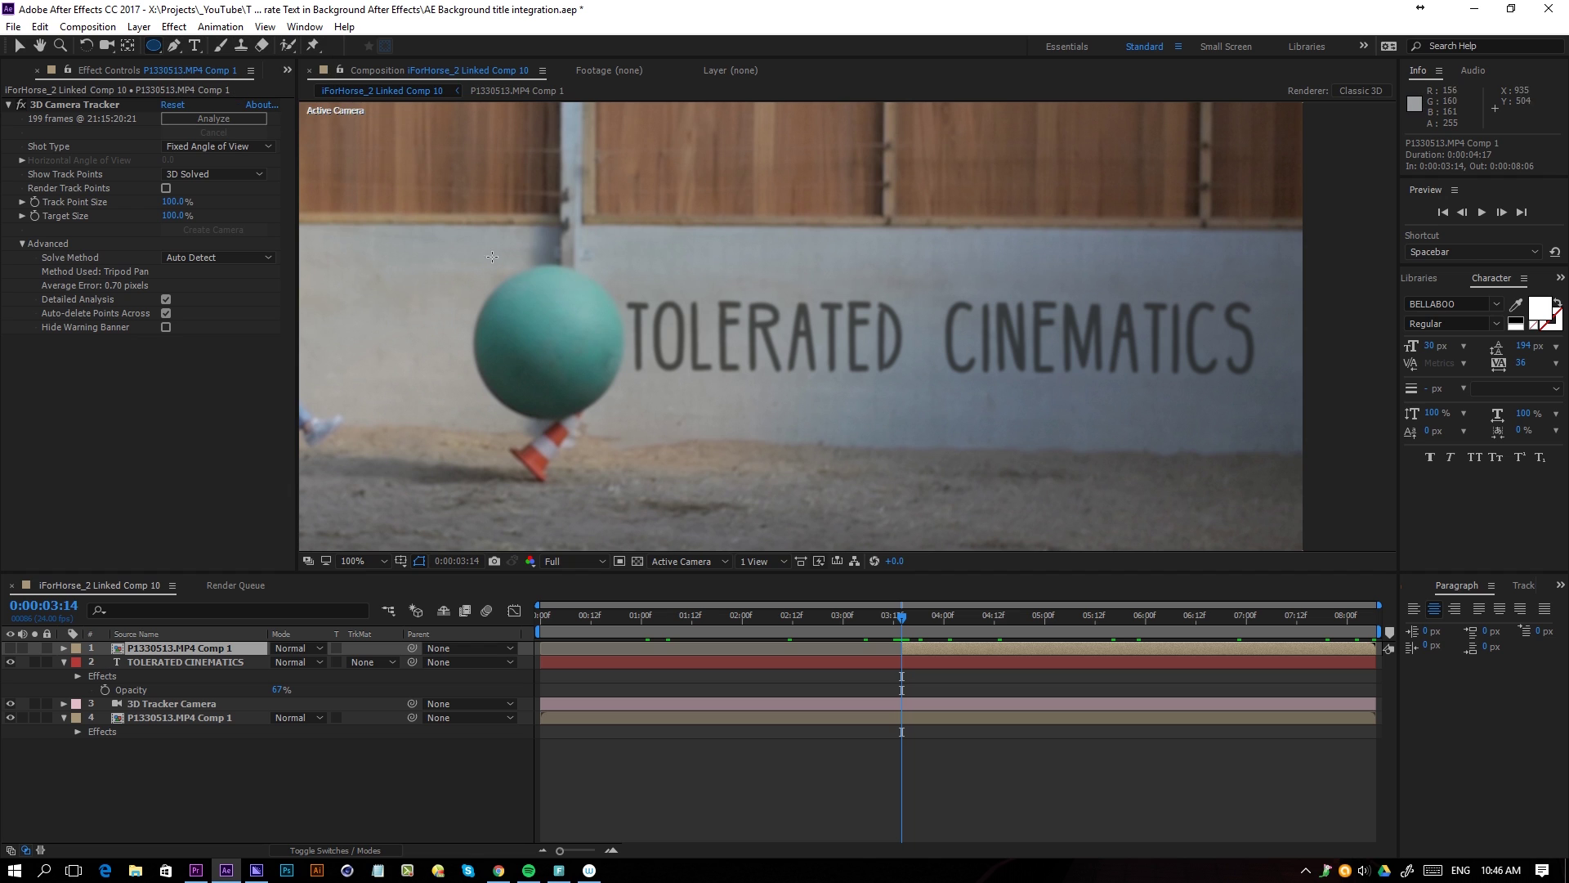
mouse_move(474, 260)
mouse_down()
mouse_move(596, 404)
mouse_move(644, 429)
mouse_move(588, 420)
mouse_up()
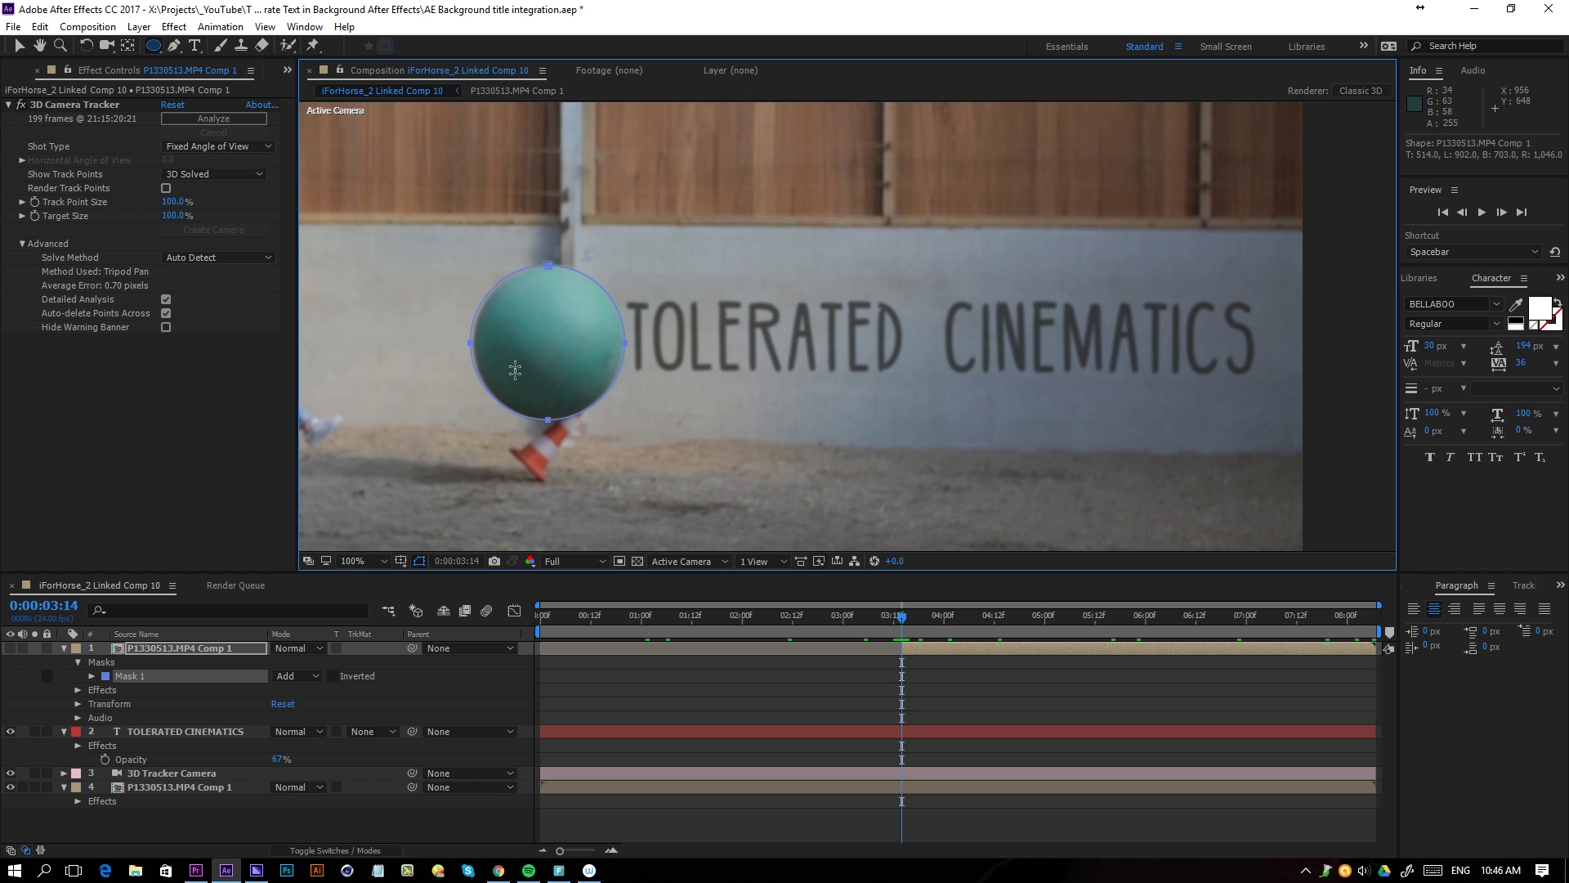
key(v)
double_click(470, 346)
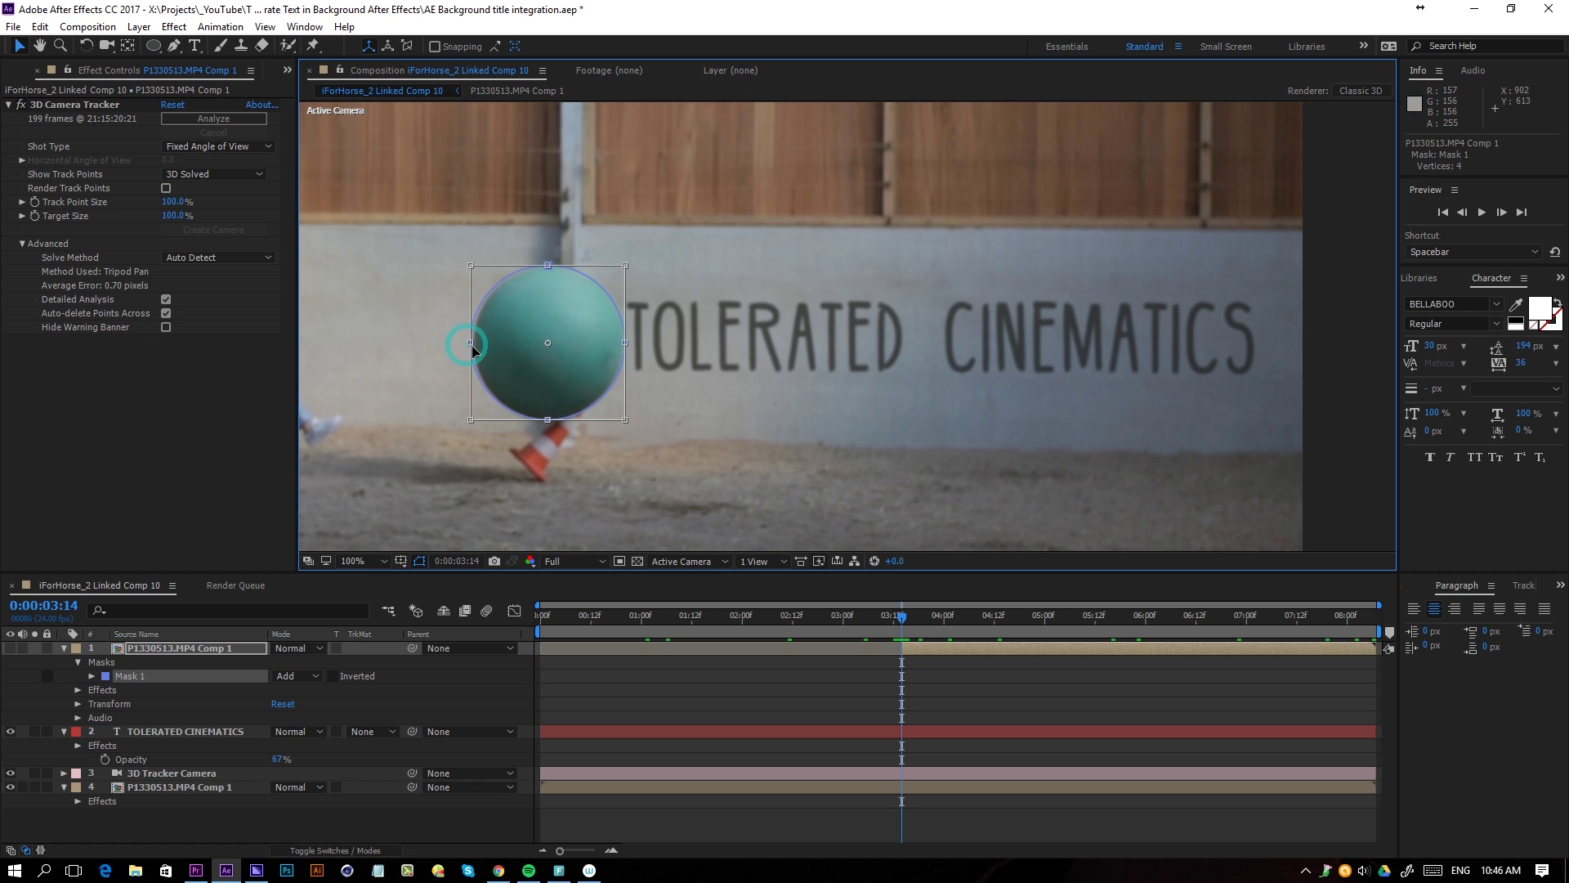
drag(468, 342, 475, 344)
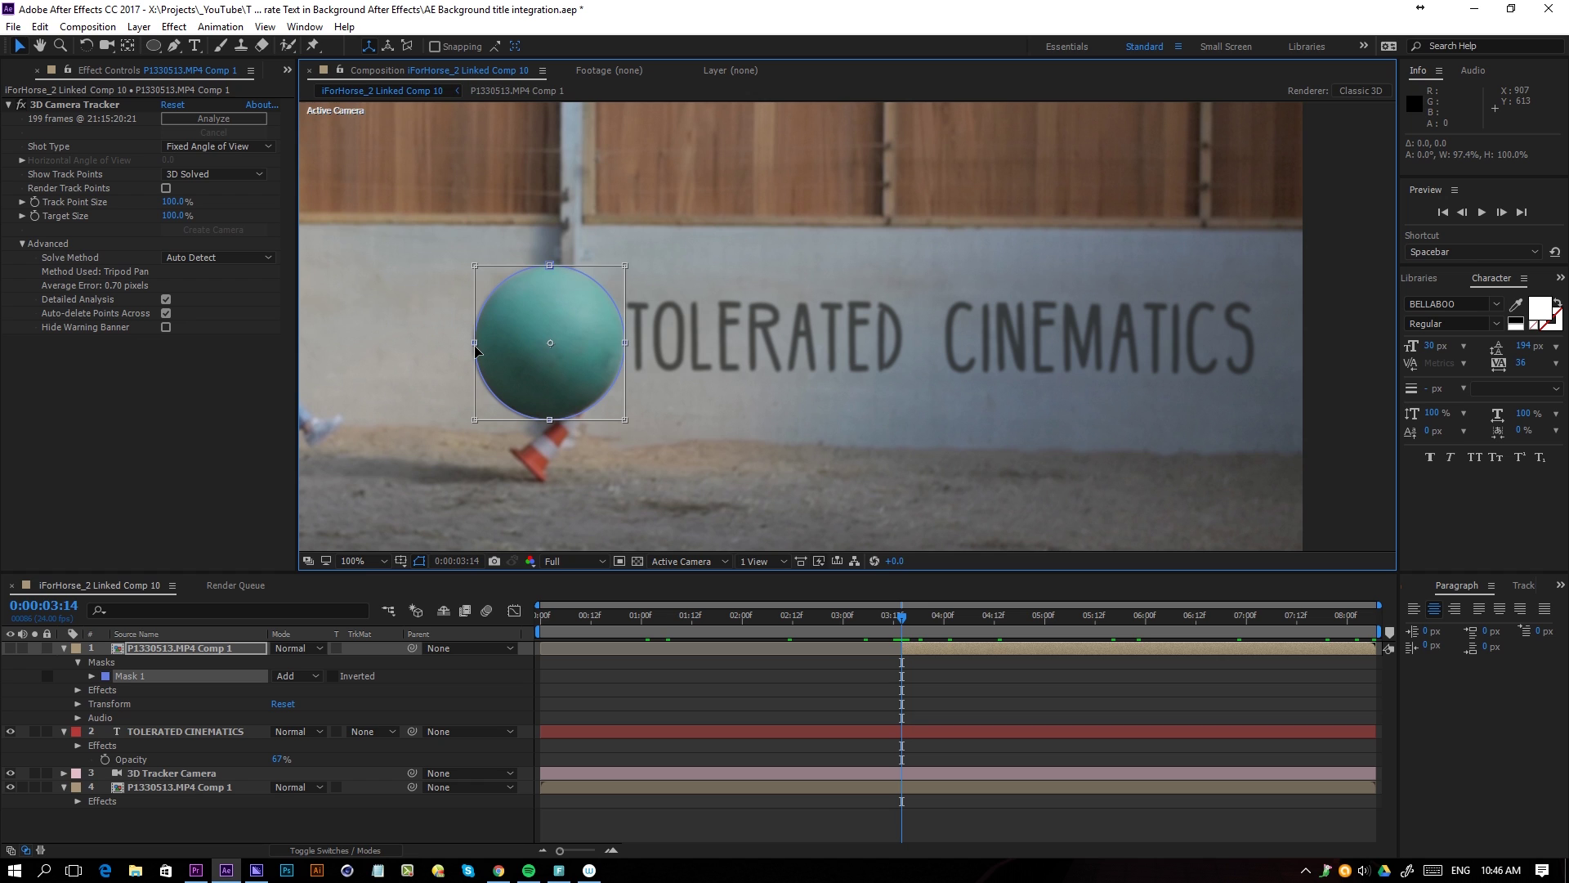
With the top footage layer selected, set the mask Tracker method to Position.
click(161, 647)
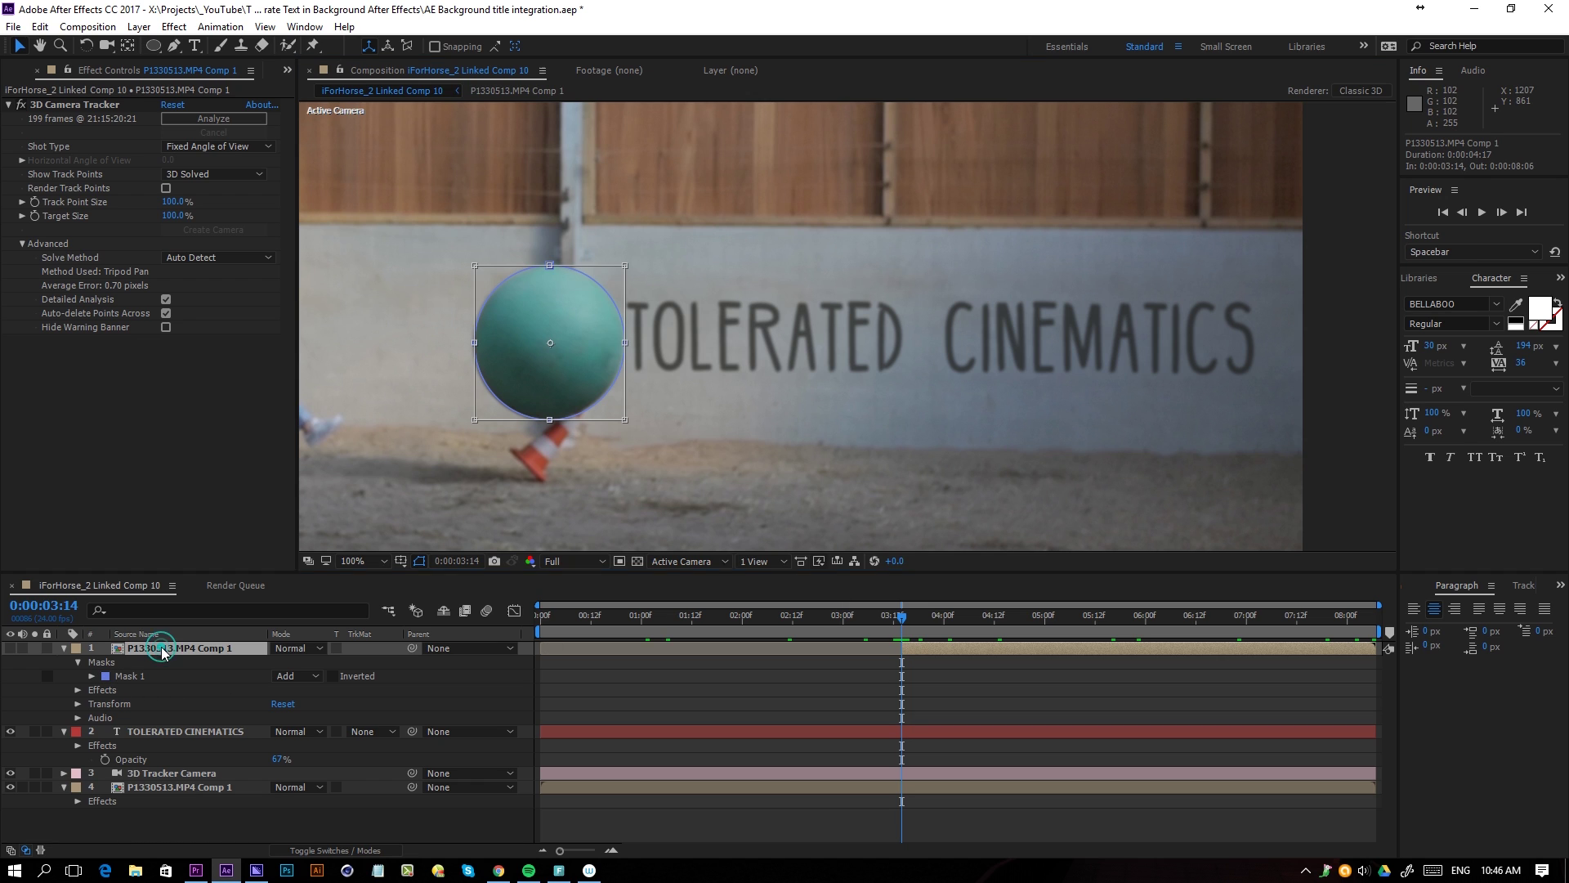
click(1519, 586)
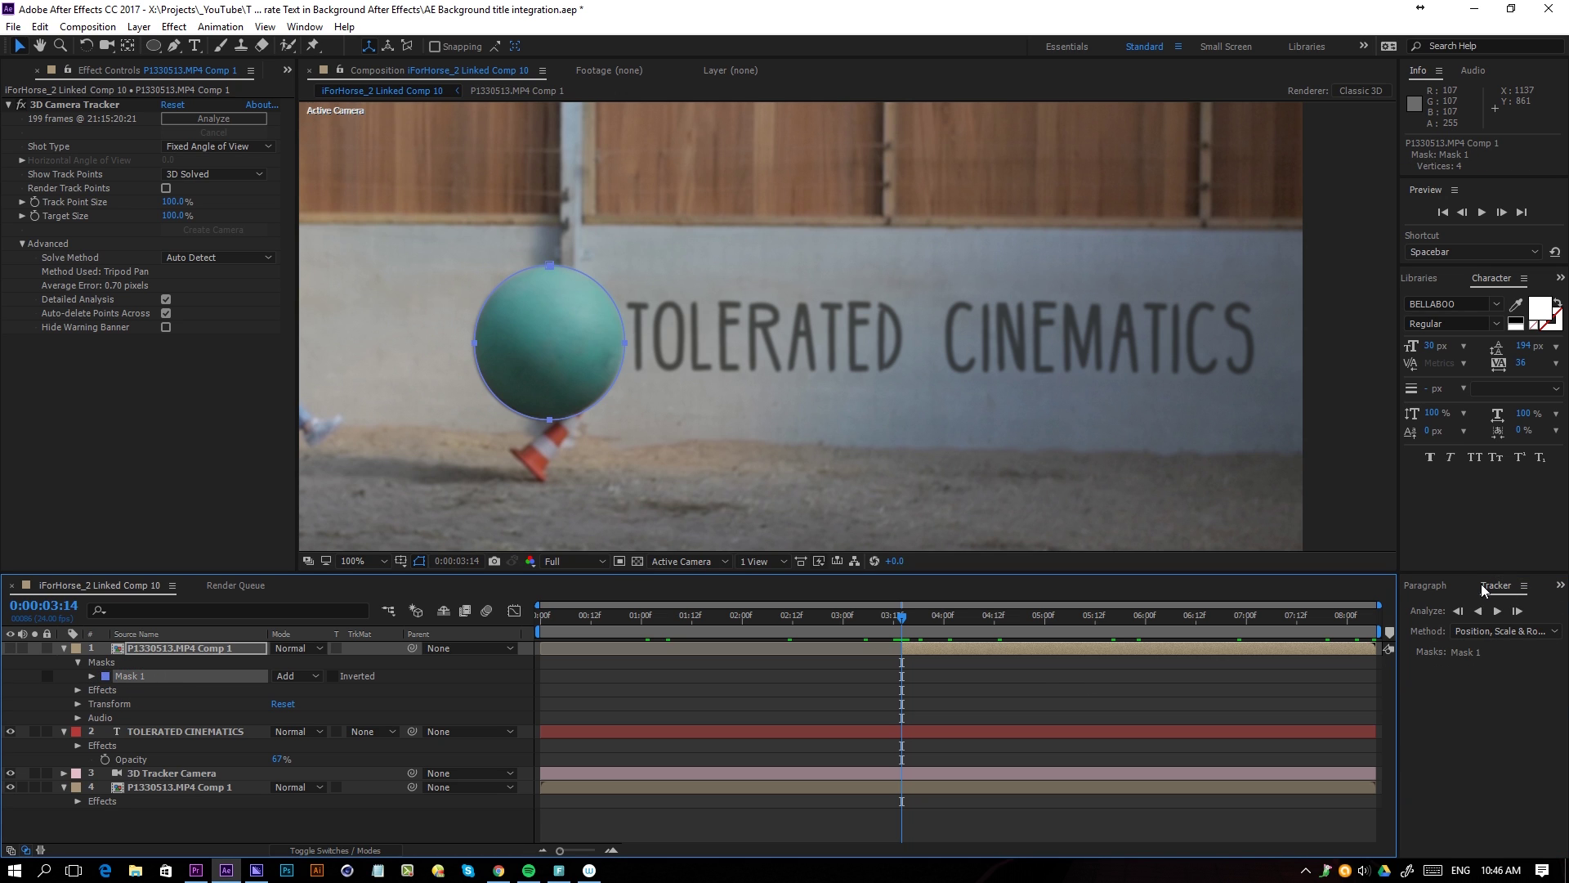
click(1455, 633)
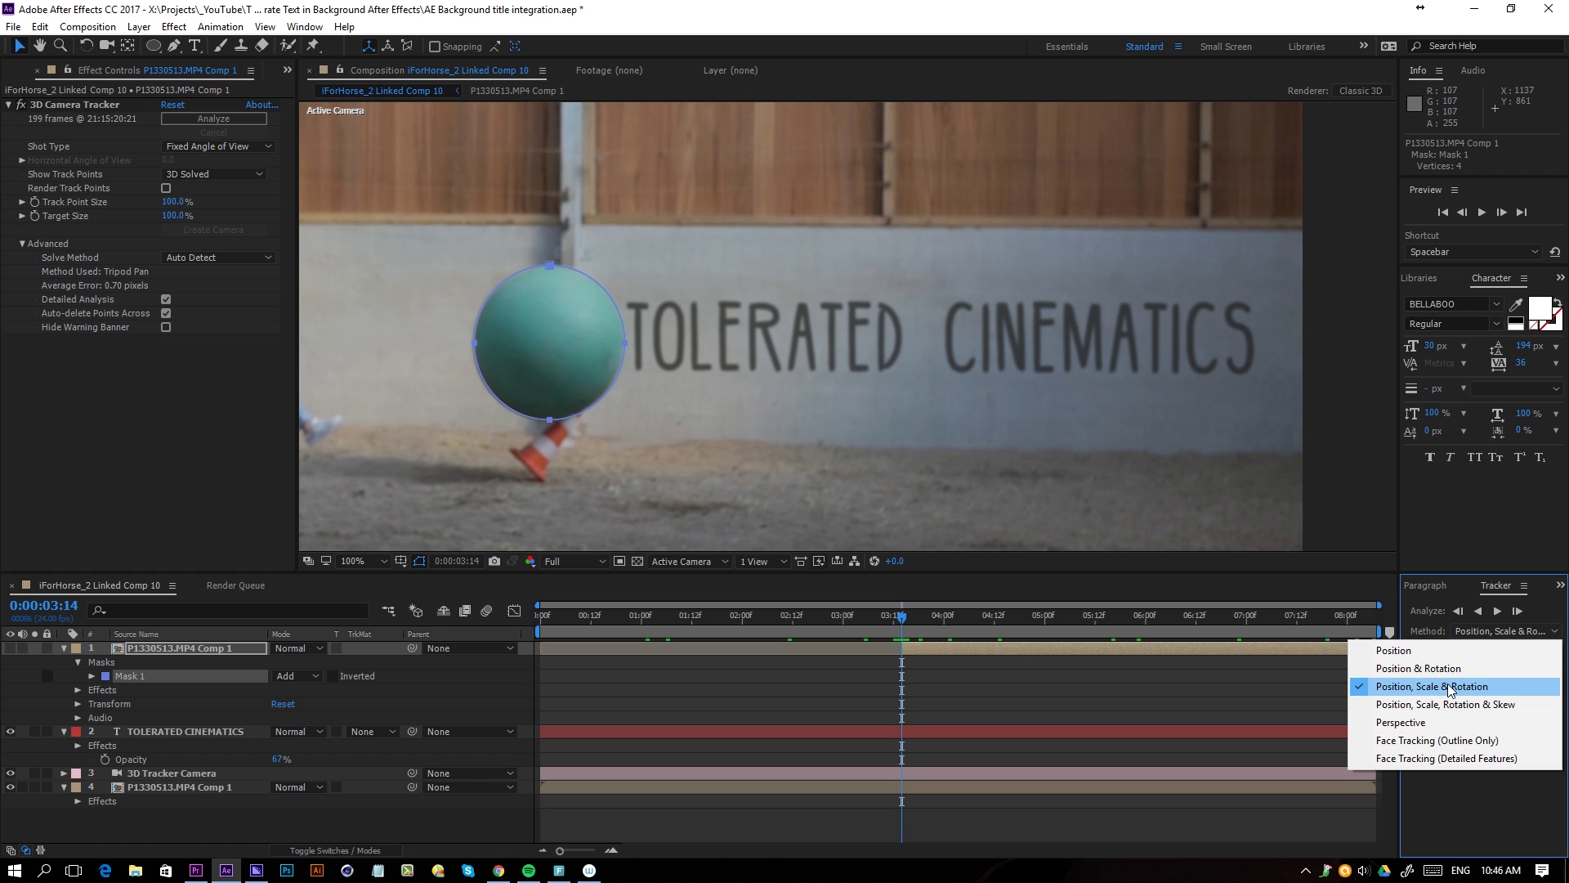
click(1413, 652)
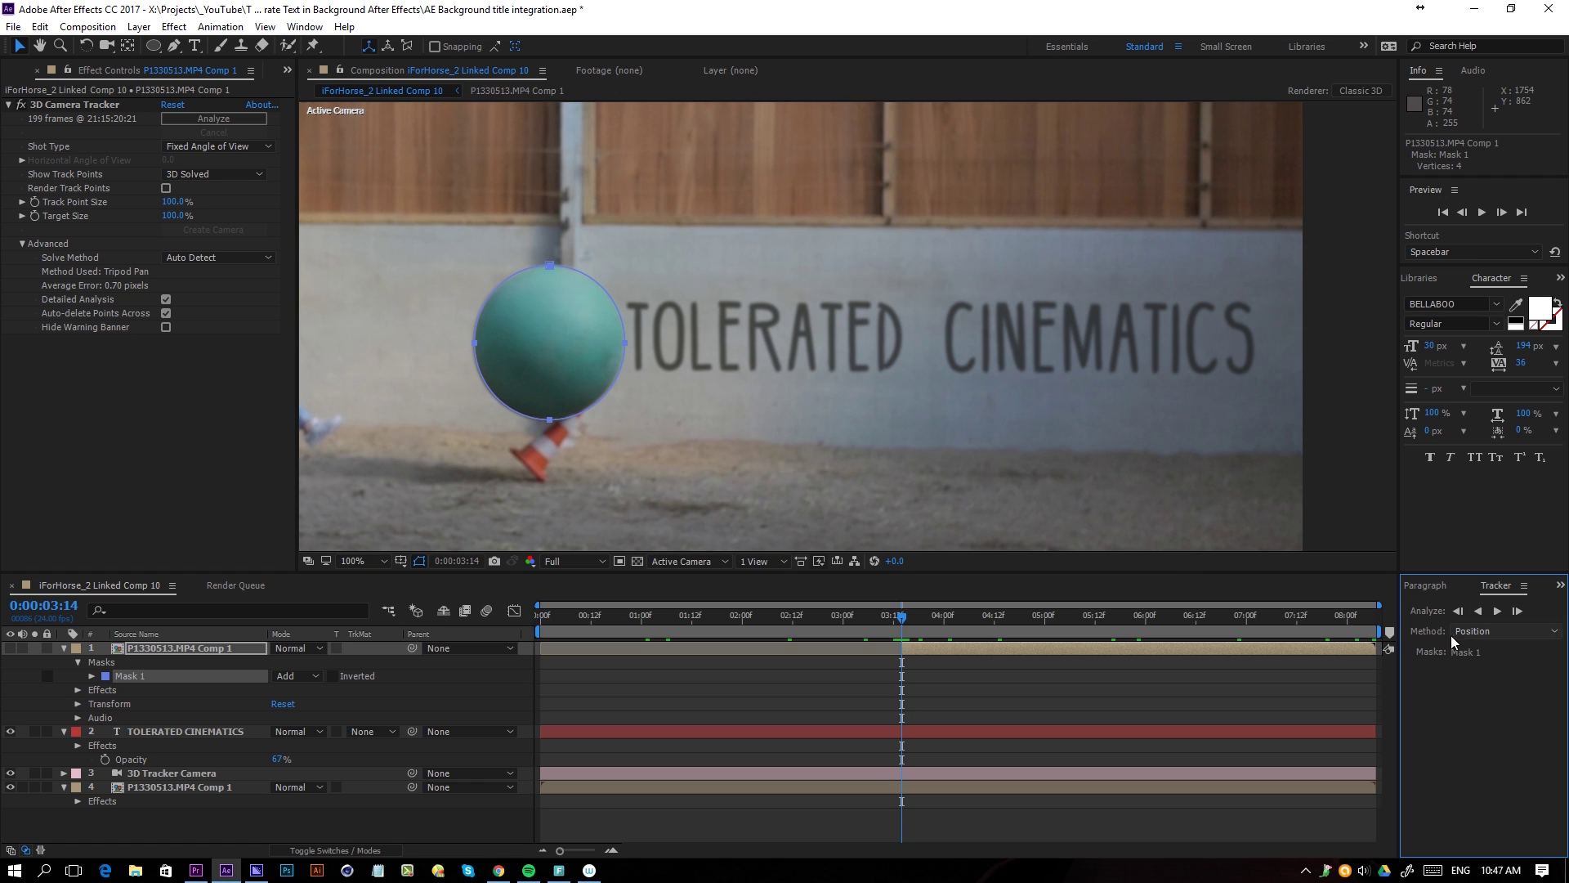
Test-track the mask forward, then zoom in and nudge Mask 1 back onto the ball at an earlier frame.
click(1499, 611)
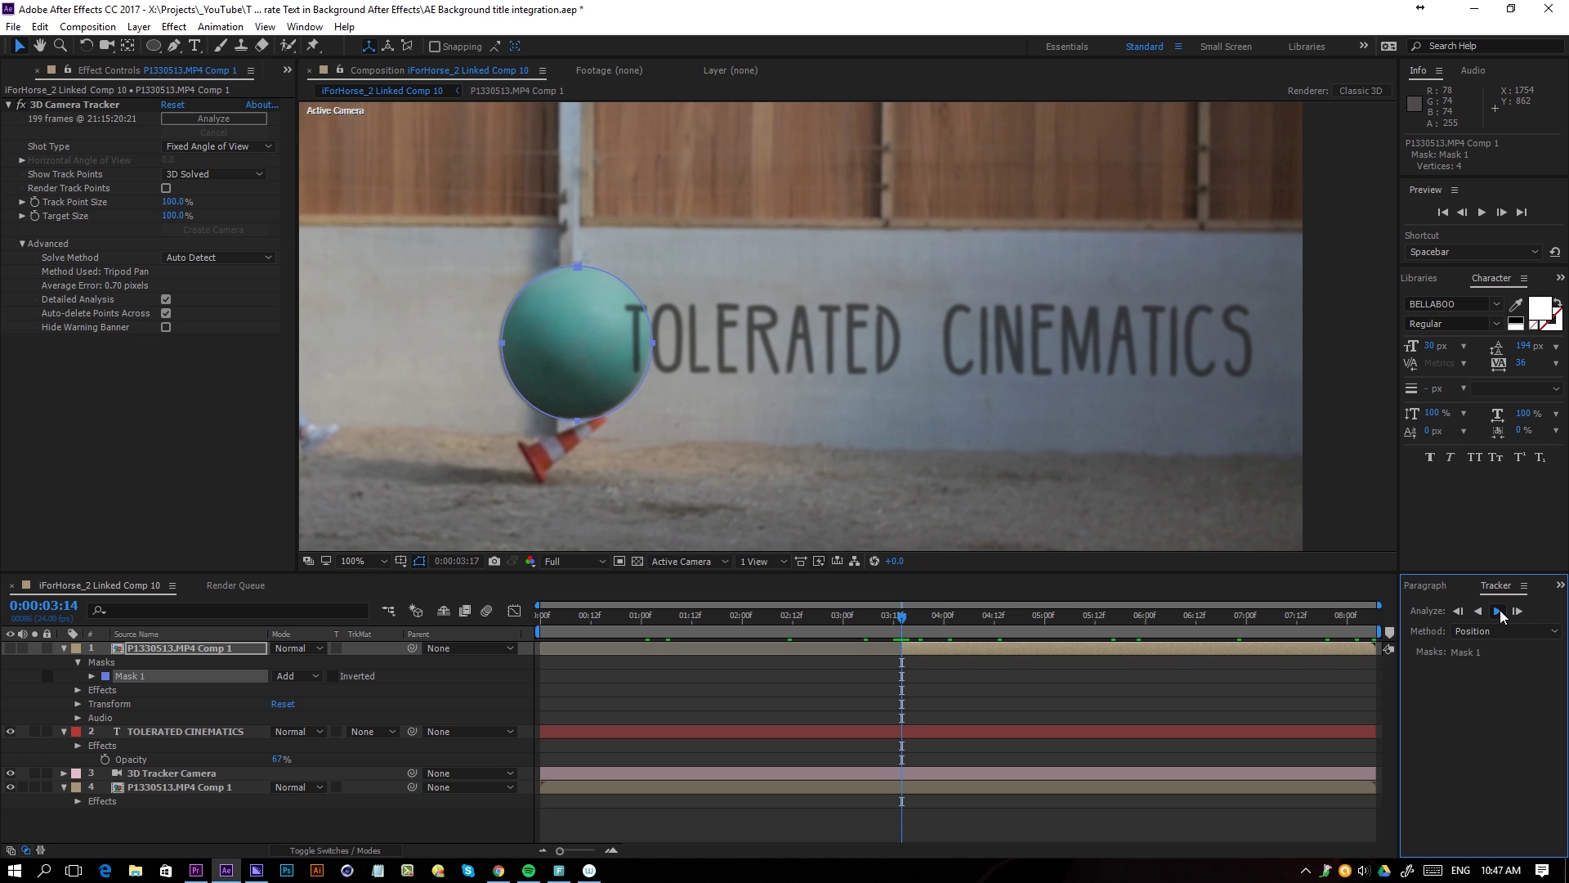
click(1499, 612)
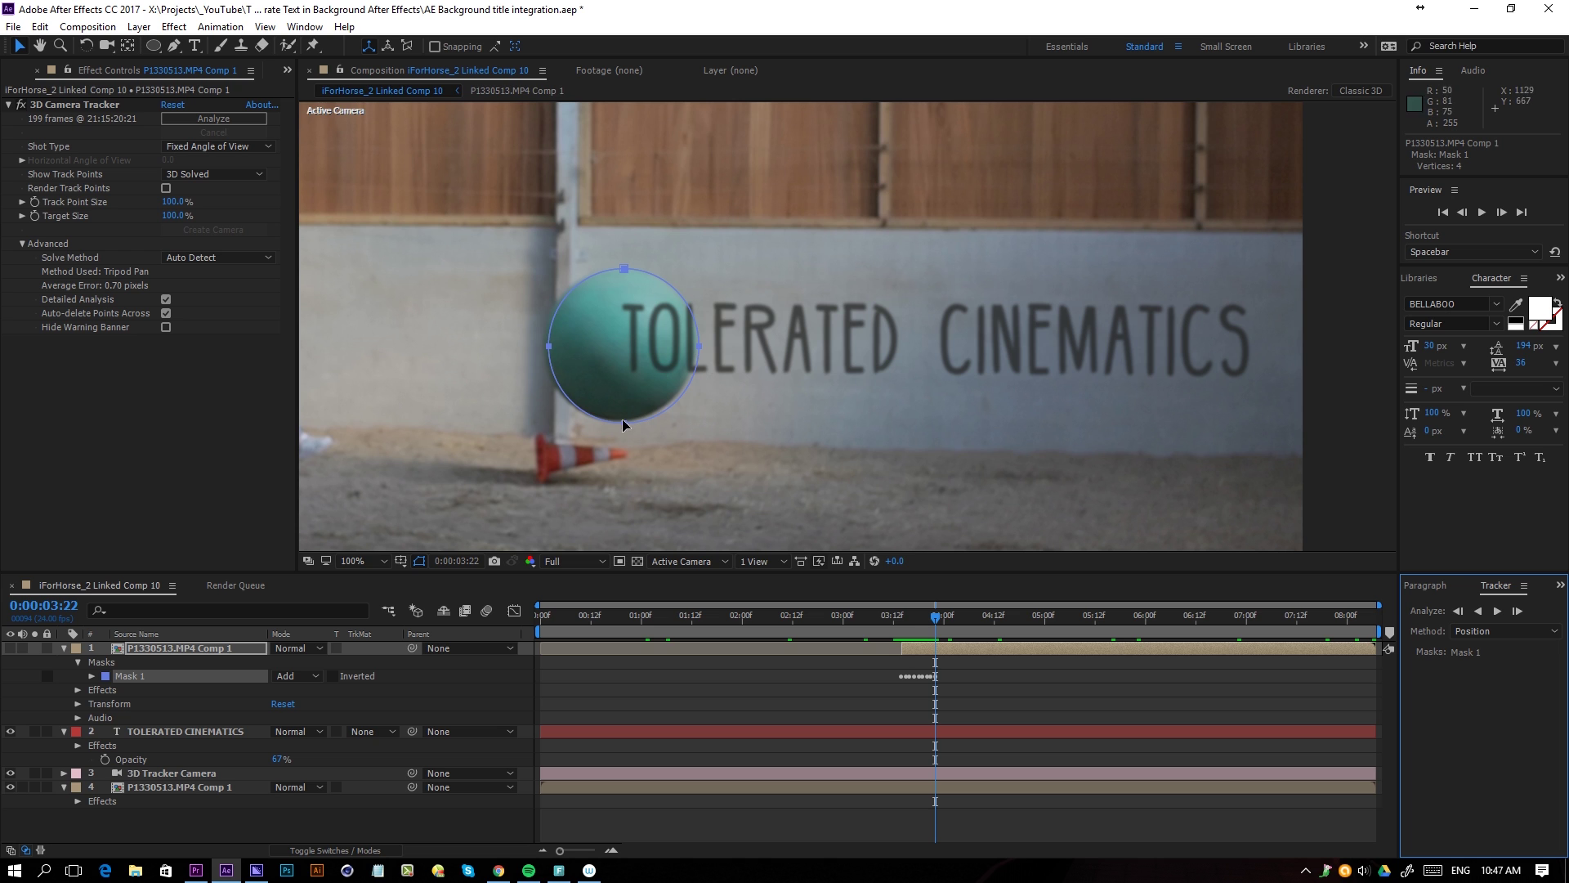
key(period)
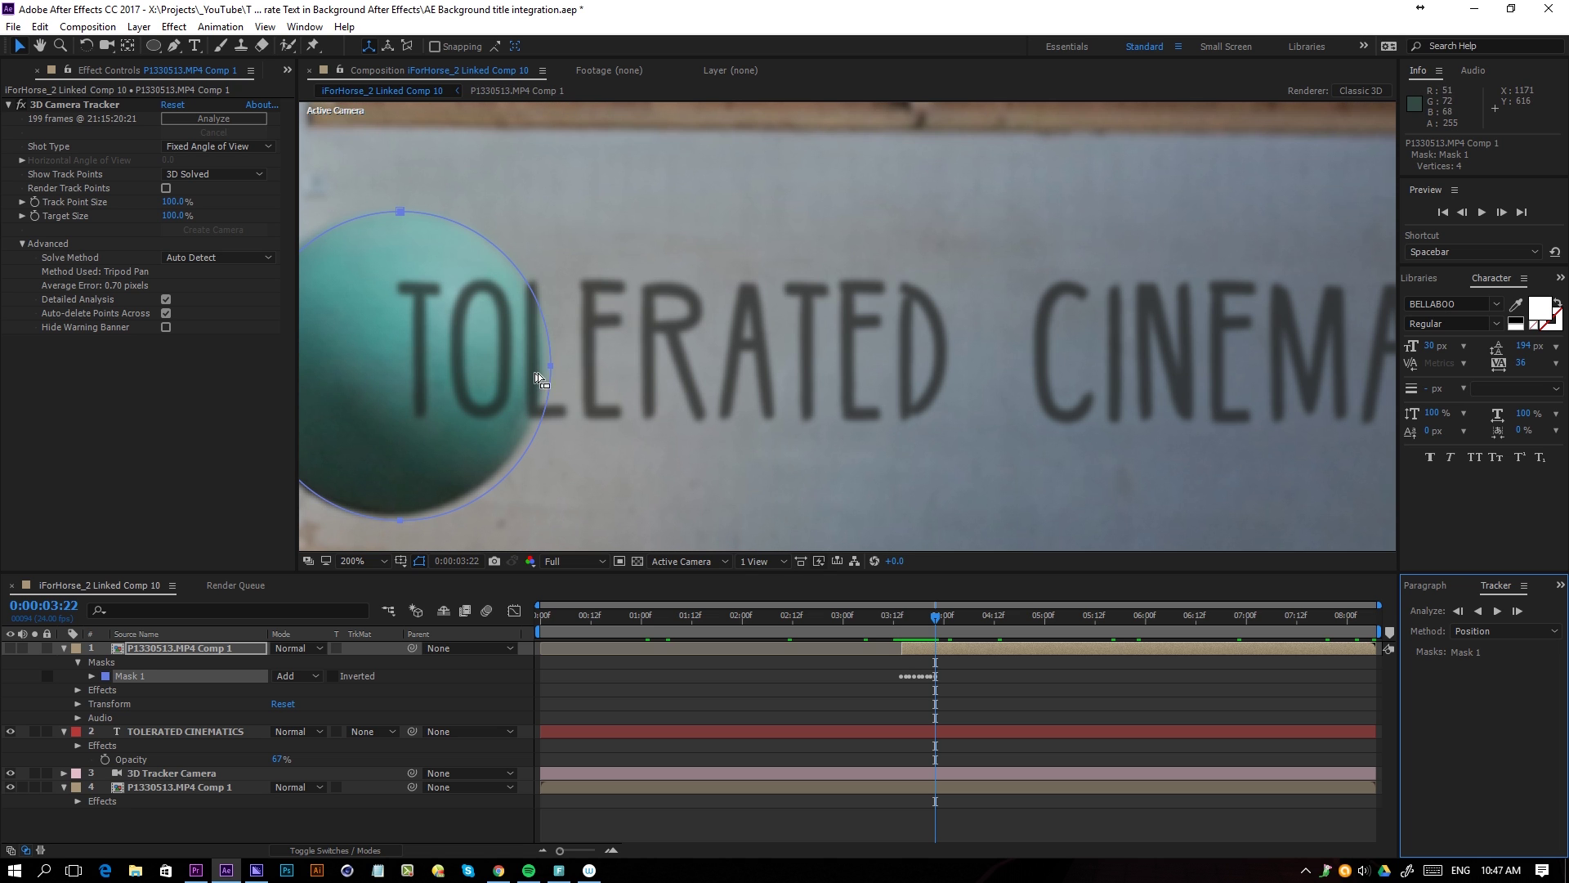
drag(607, 379, 797, 379)
drag(927, 620, 904, 619)
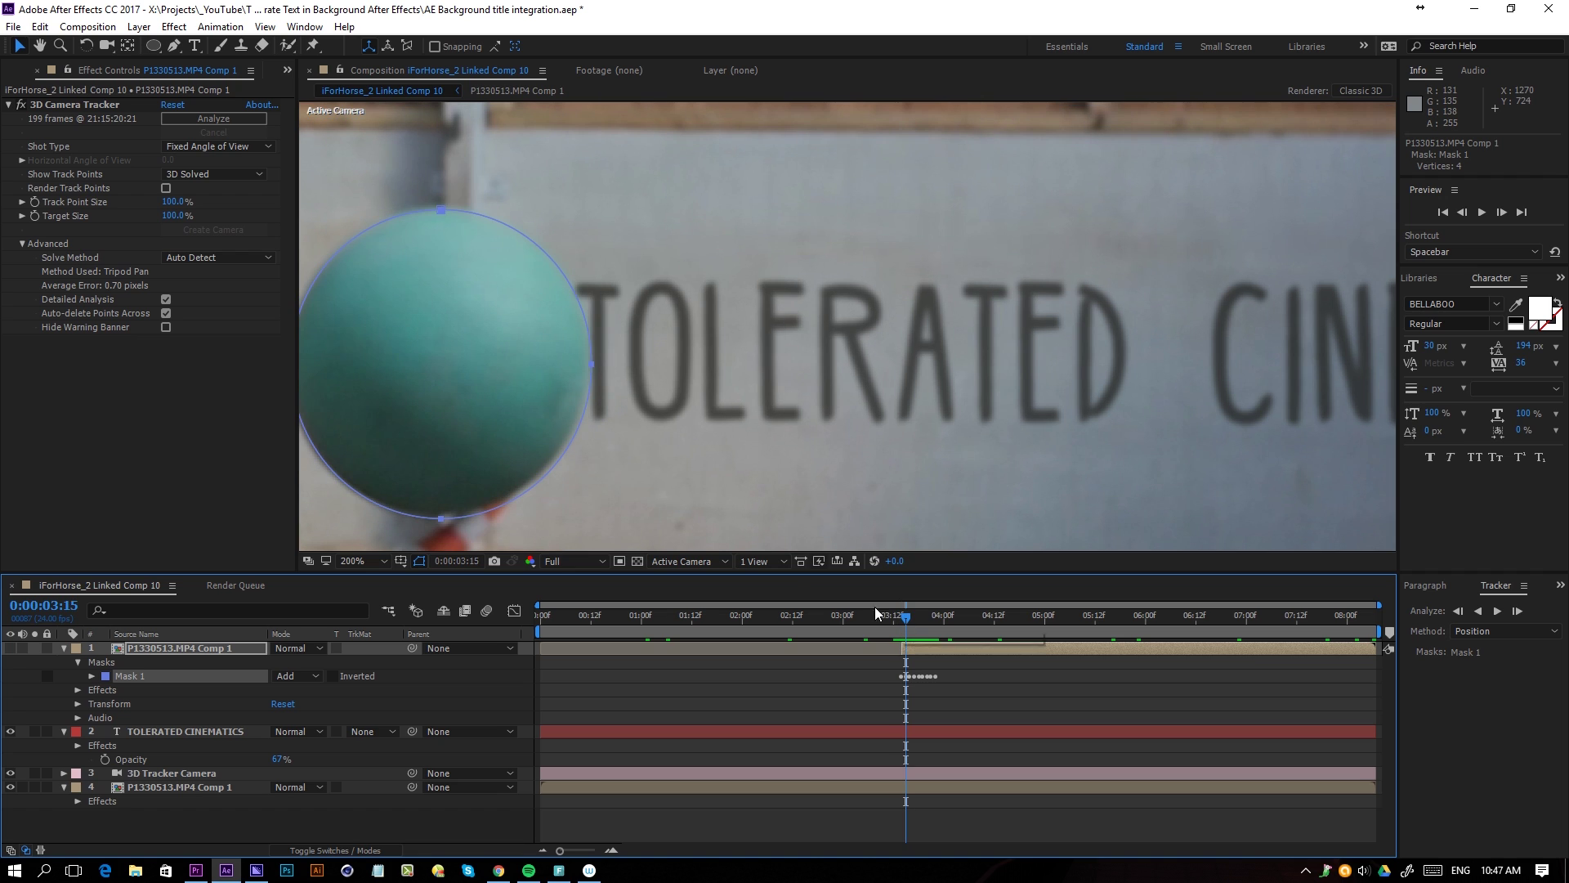
drag(595, 365, 591, 365)
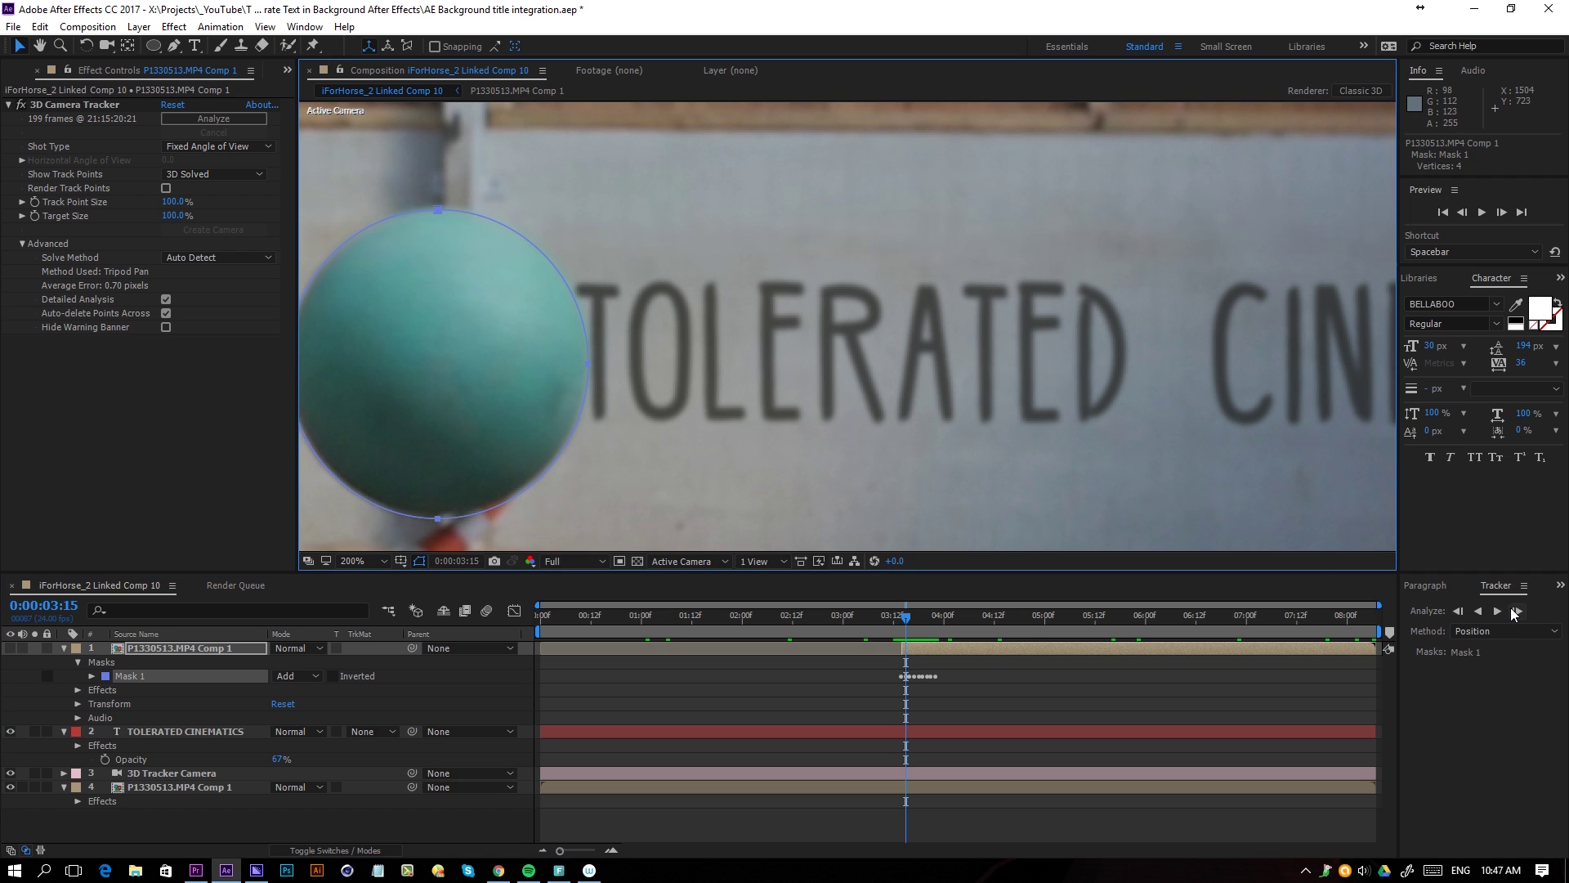
drag(596, 368, 596, 363)
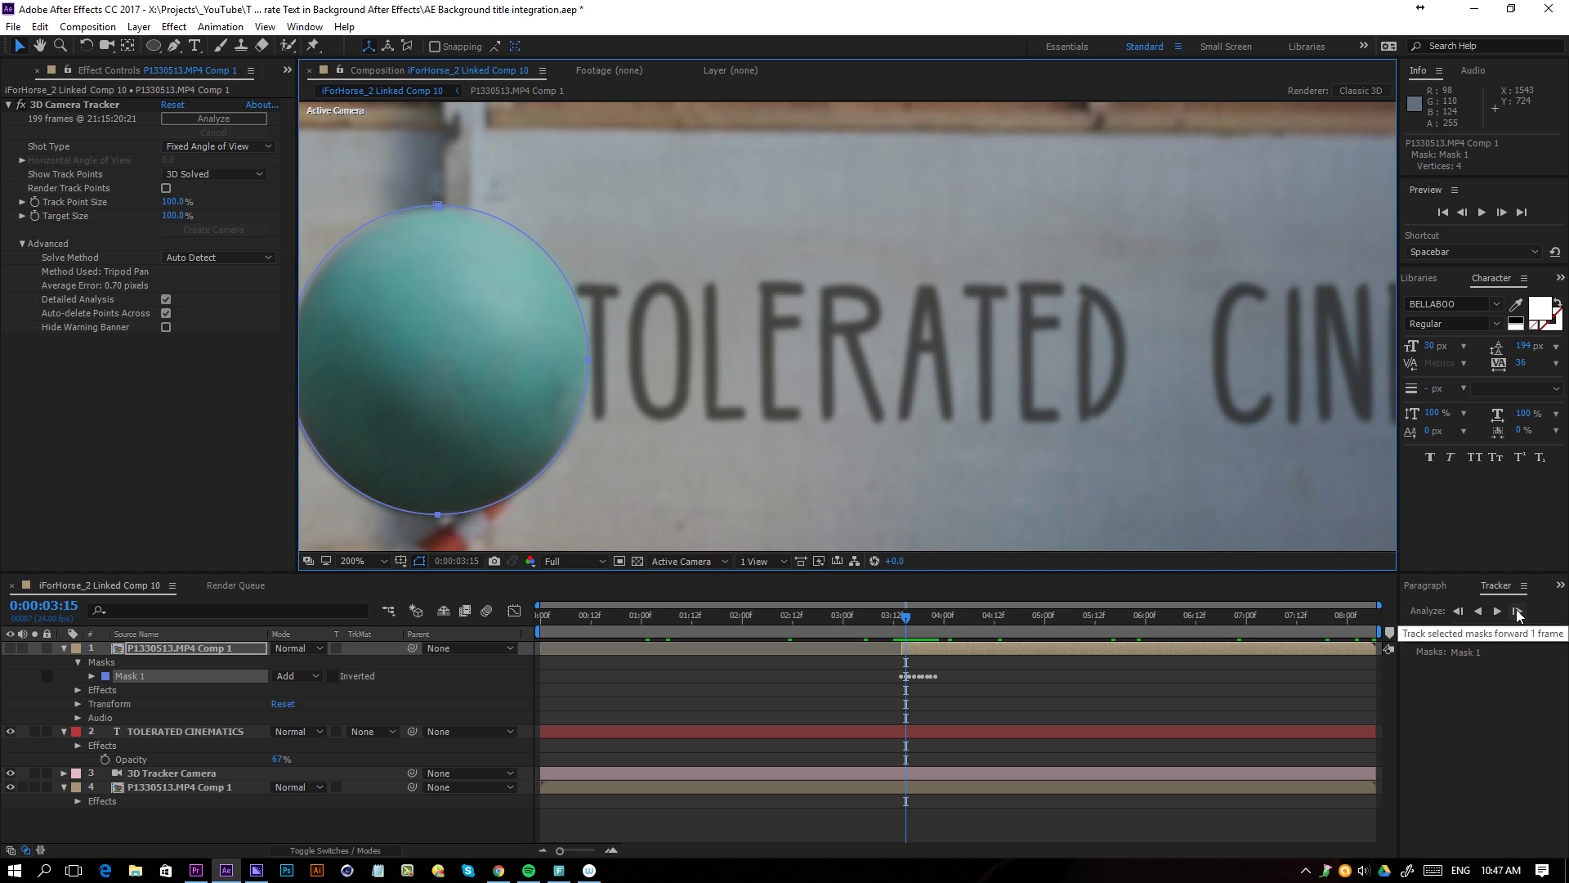
Hide the title, track Mask 1 frame by frame, then track forward to the clip's end near 0:00:08:07.
click(1517, 612)
click(1517, 612)
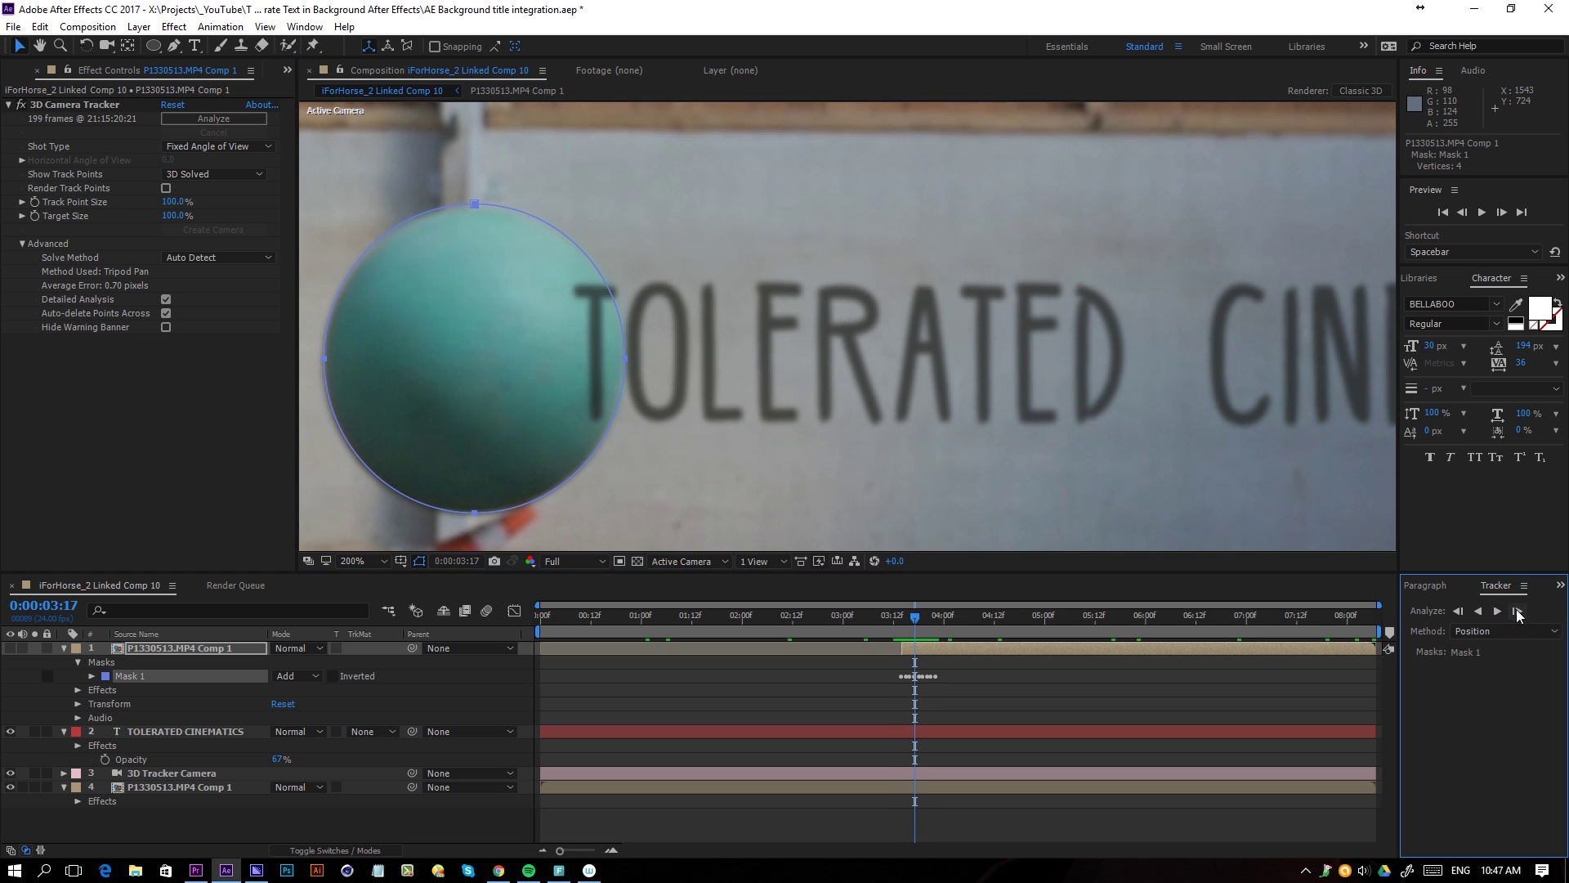
click(10, 731)
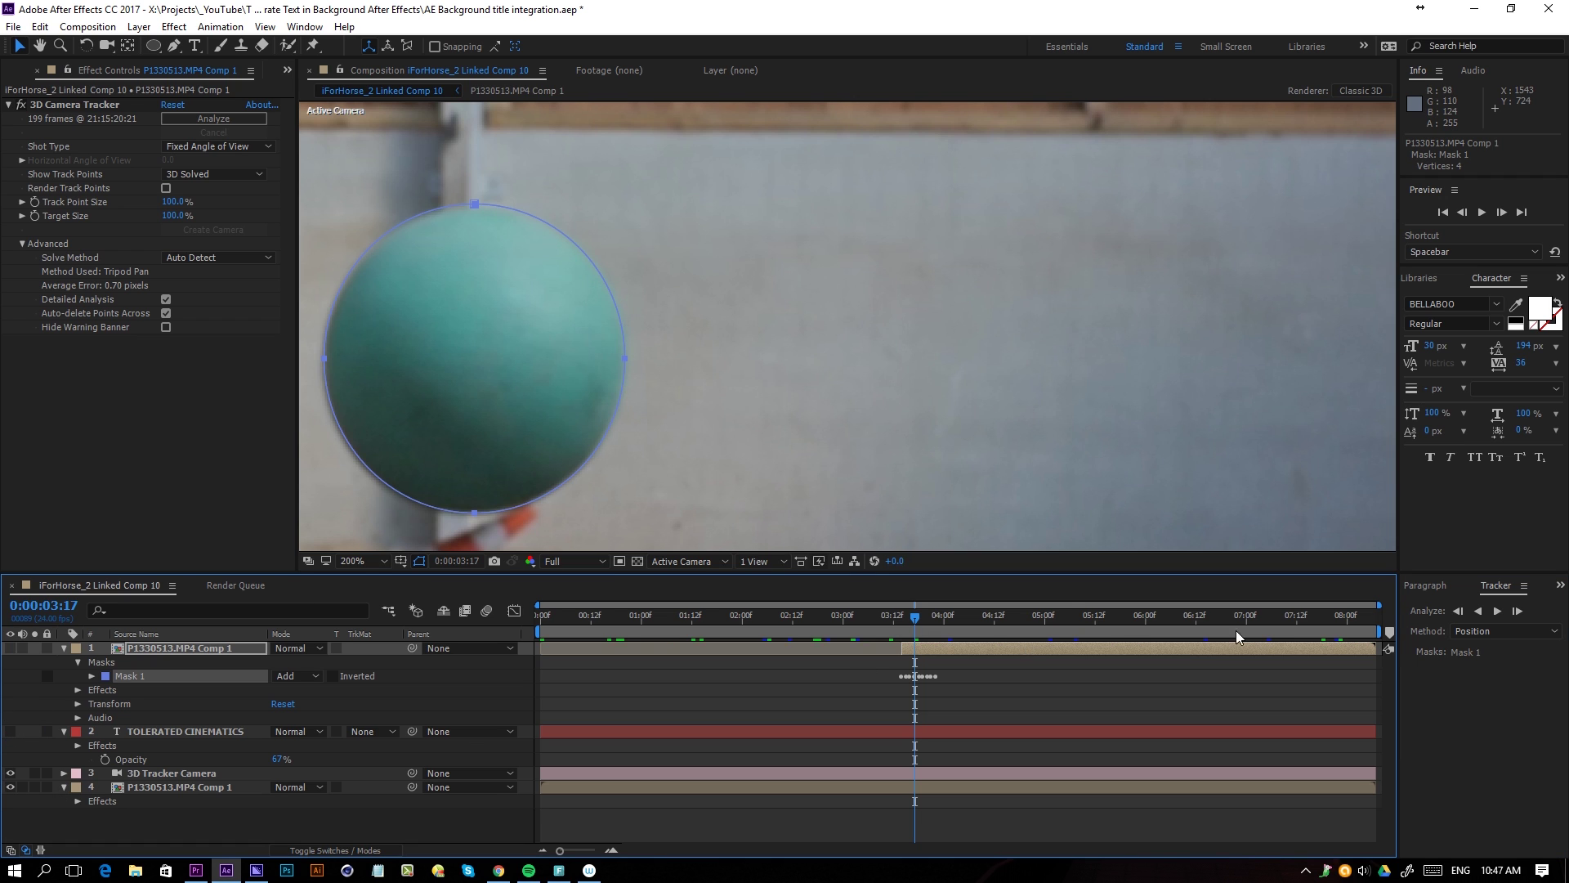
click(1525, 614)
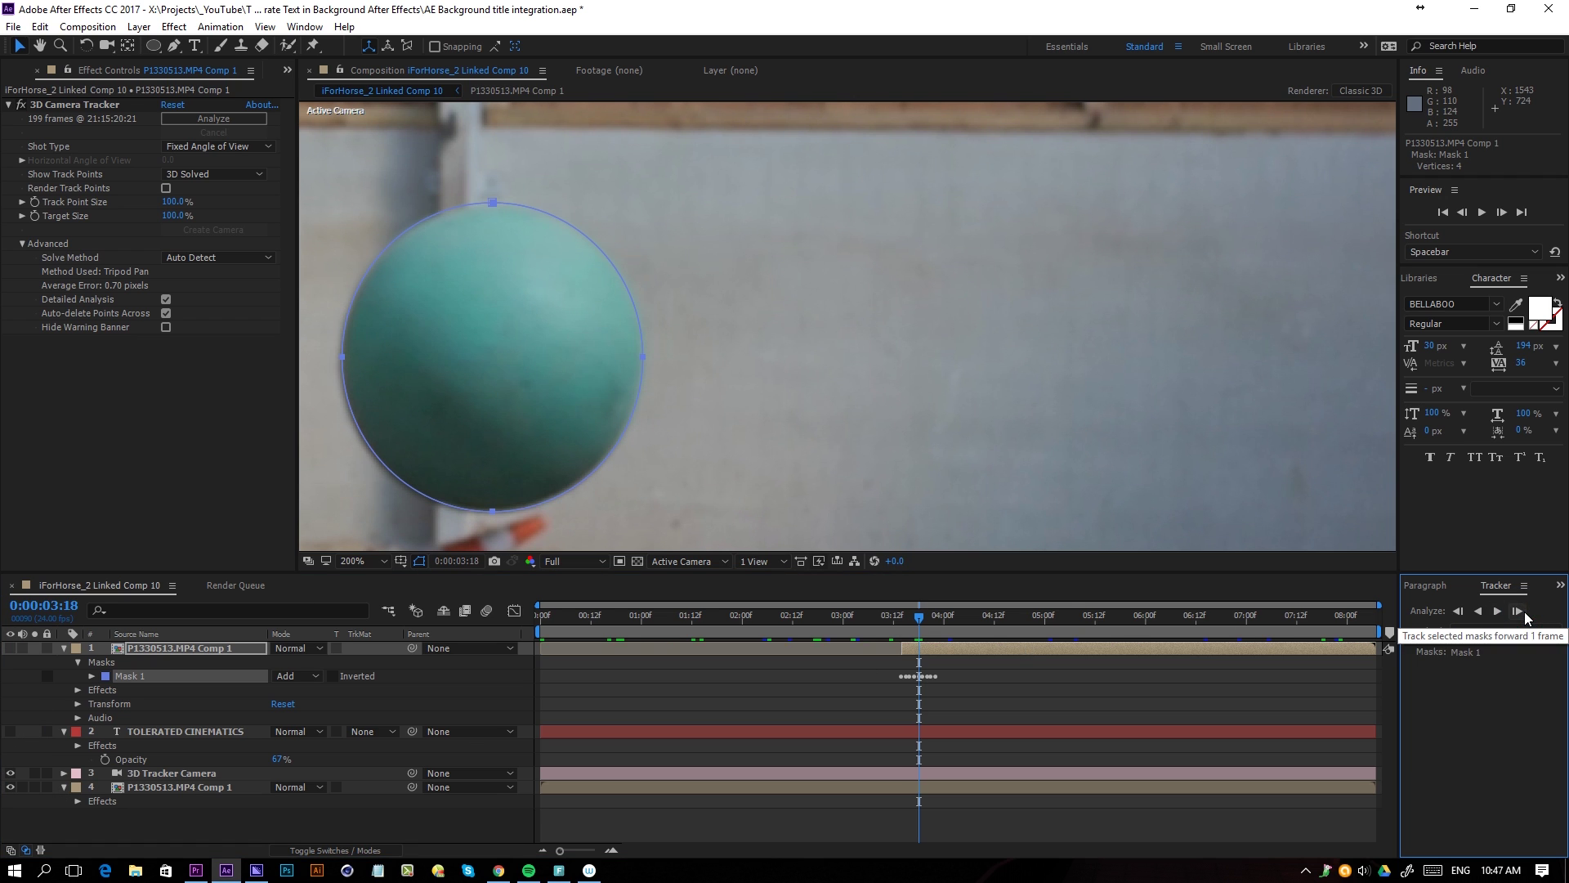
click(1525, 615)
click(1525, 615)
click(1525, 615)
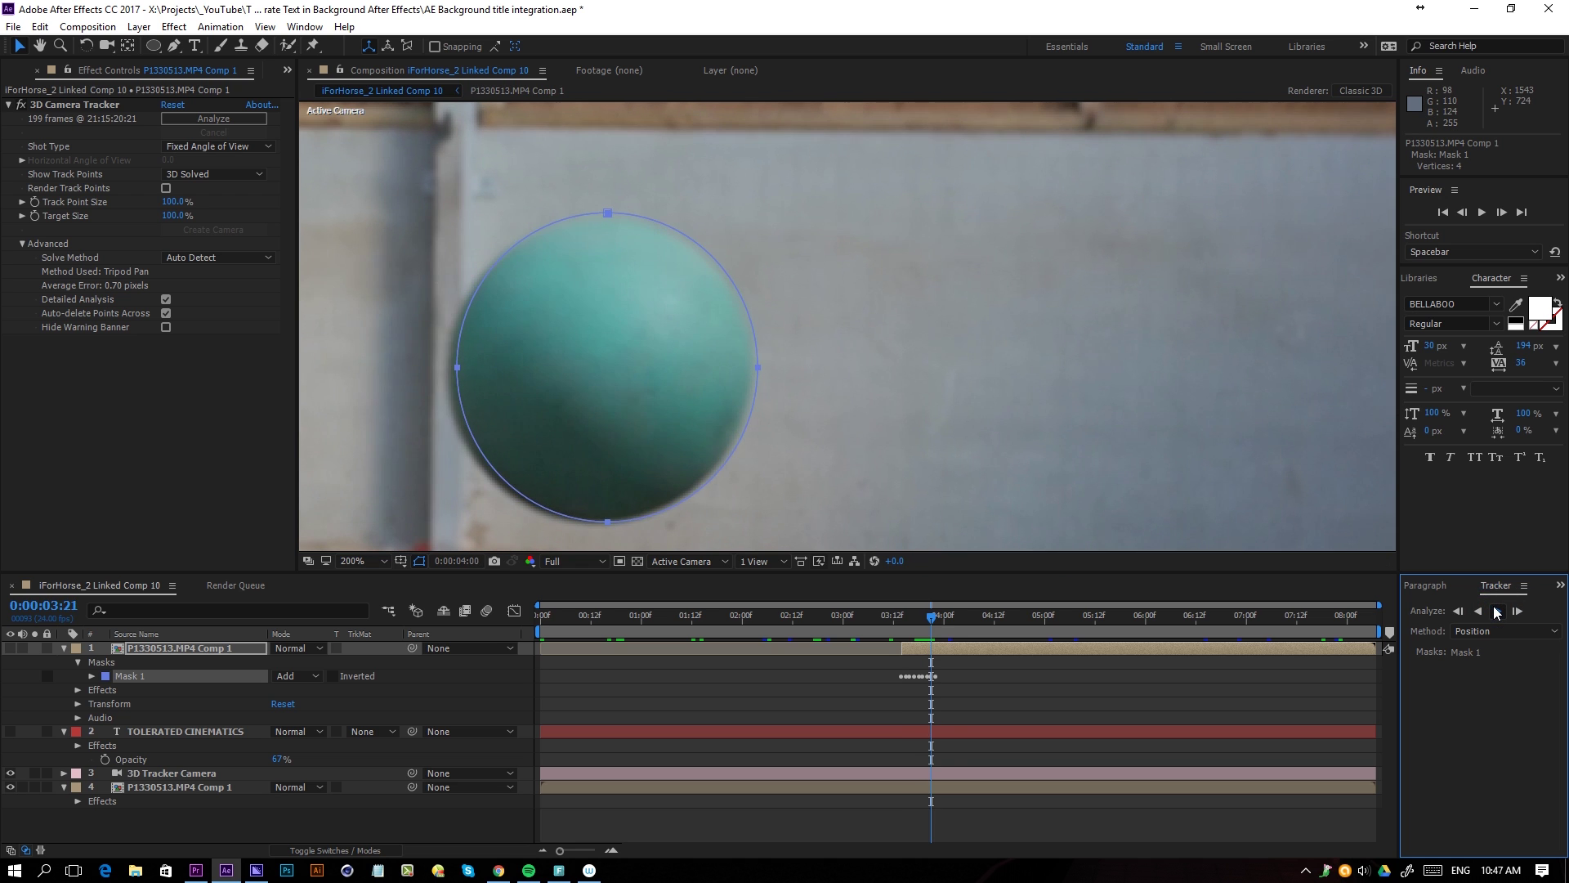
click(1497, 613)
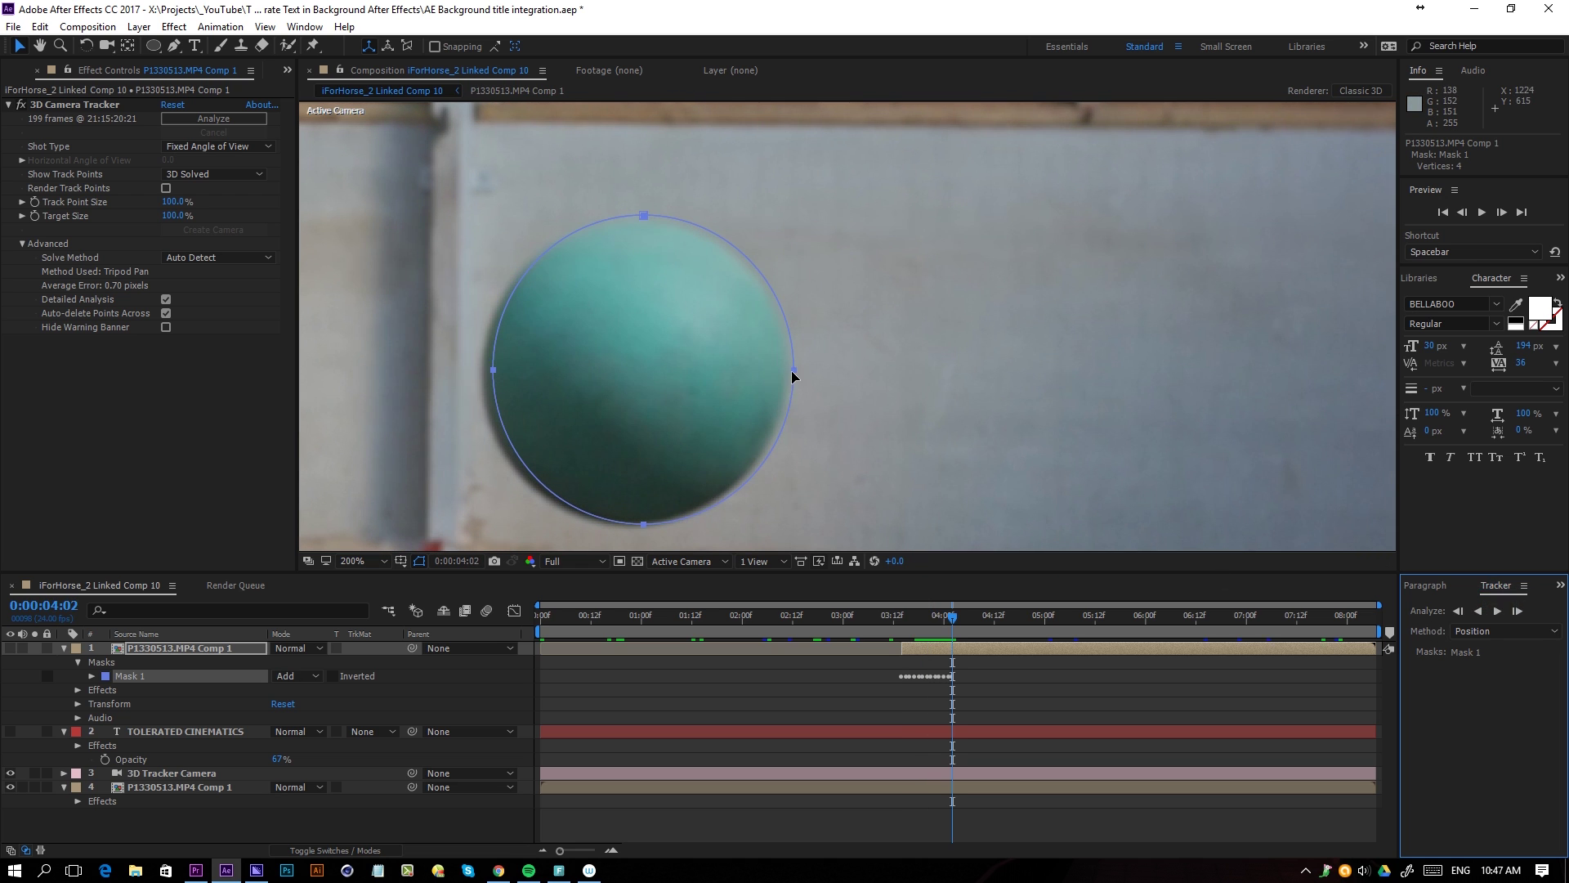
key(Page_Down)
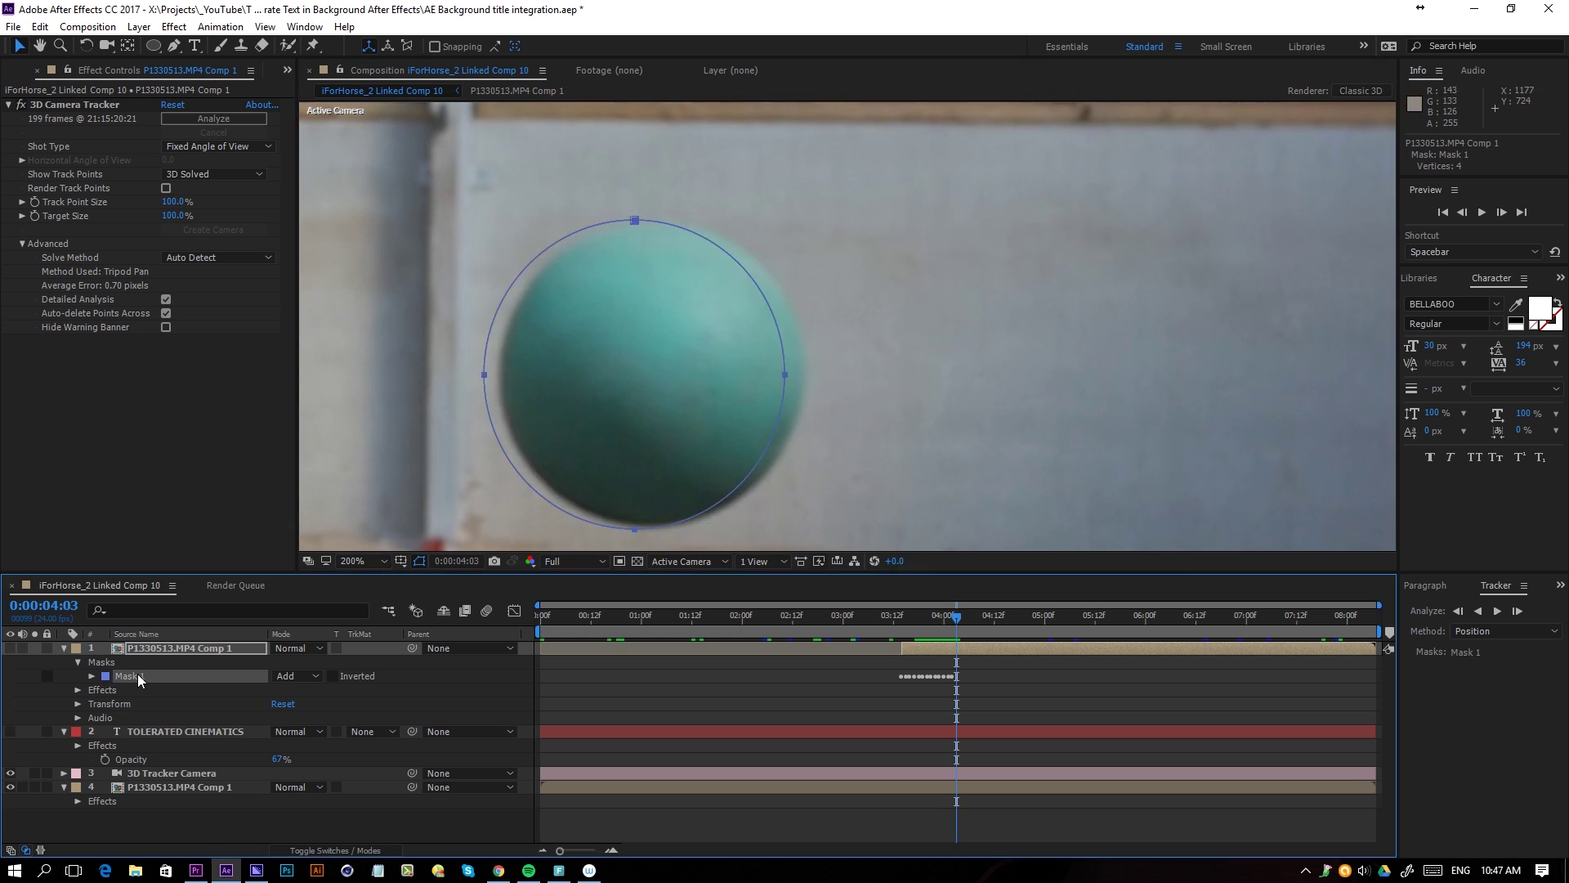
click(1497, 611)
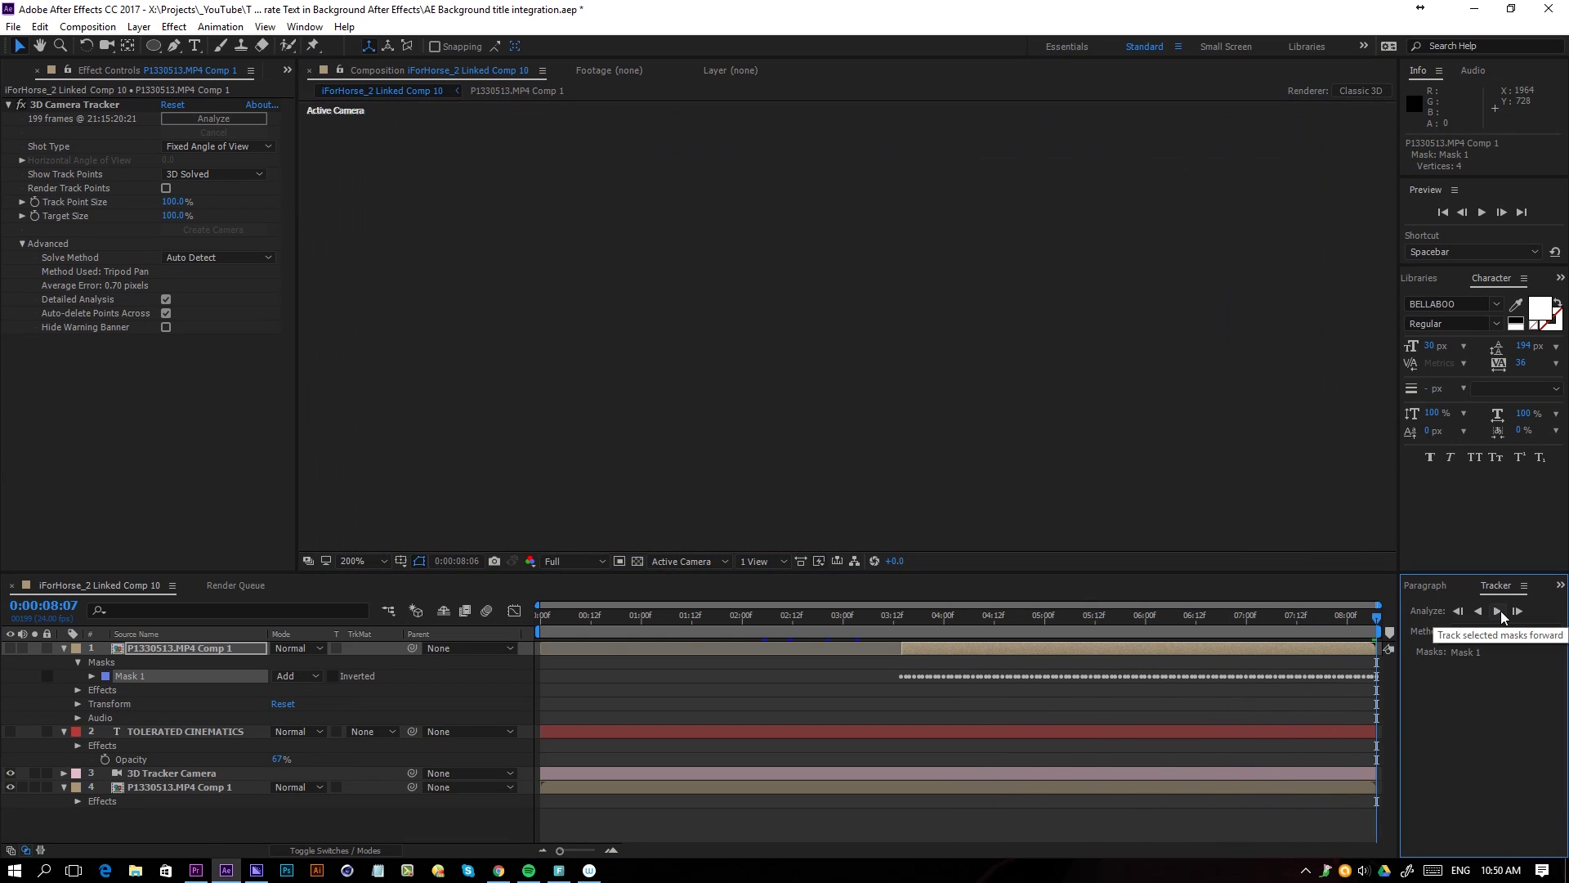
Fit the viewer, review the tracked mask, and make the ball footage and title visible again.
drag(1112, 636, 981, 639)
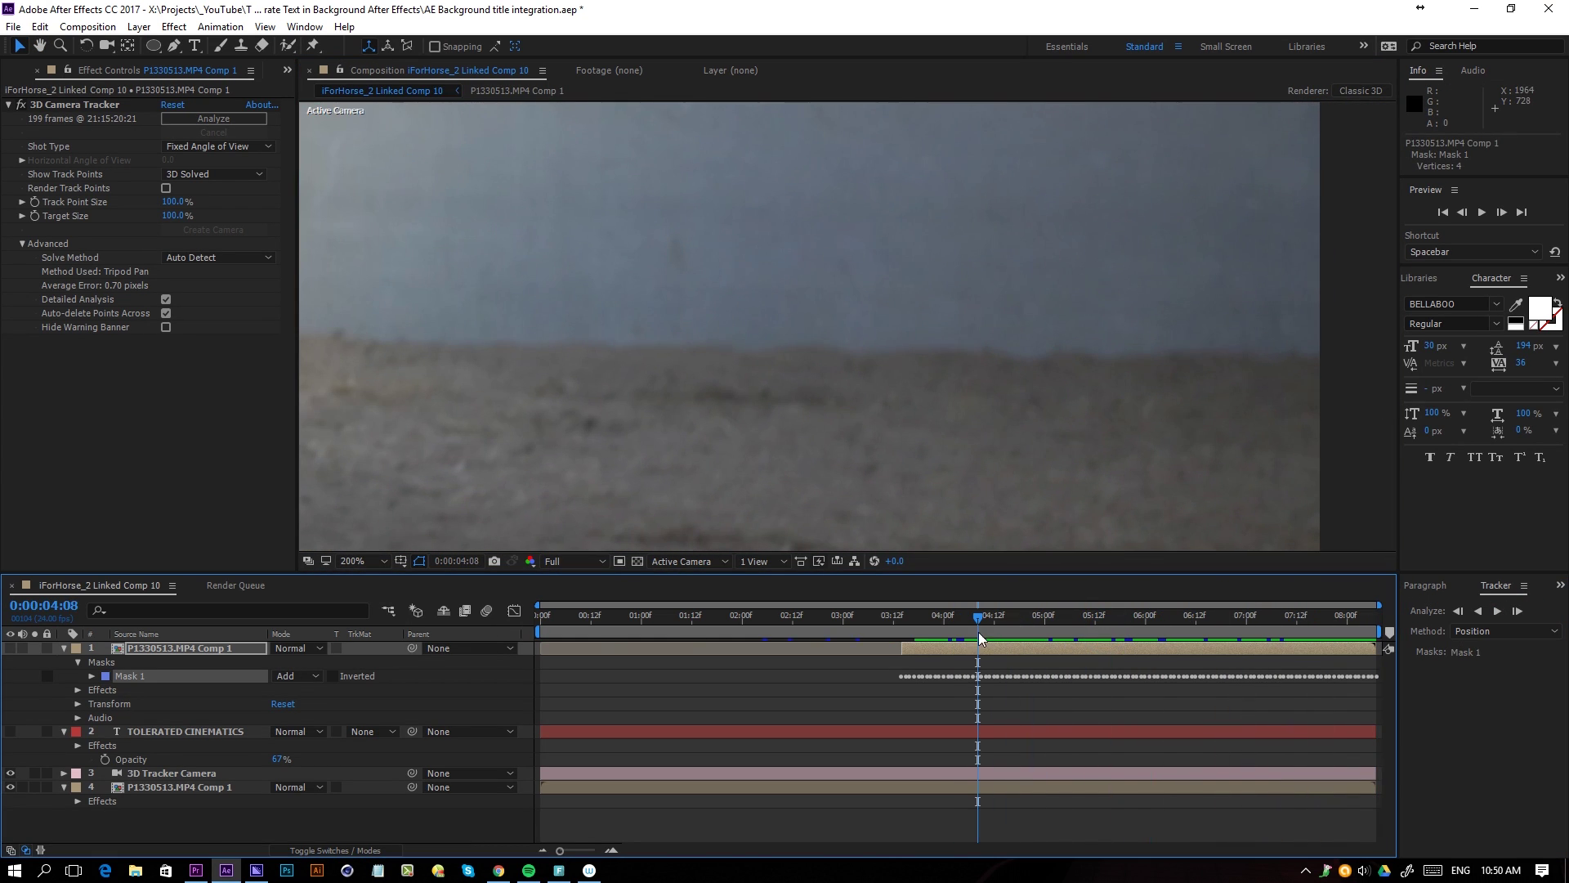
click(356, 561)
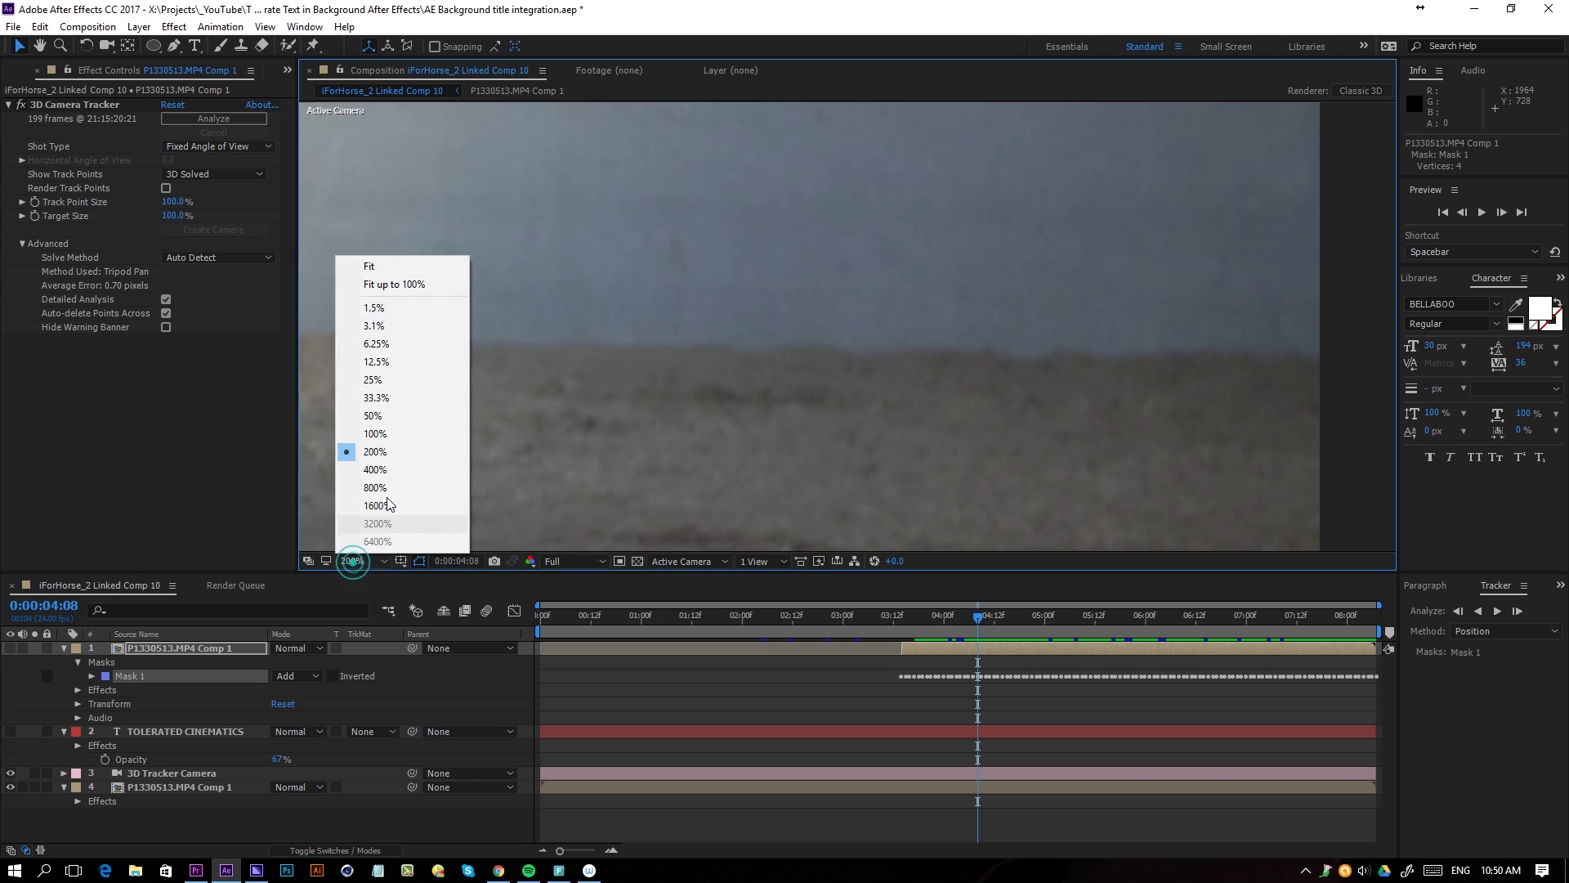
click(420, 288)
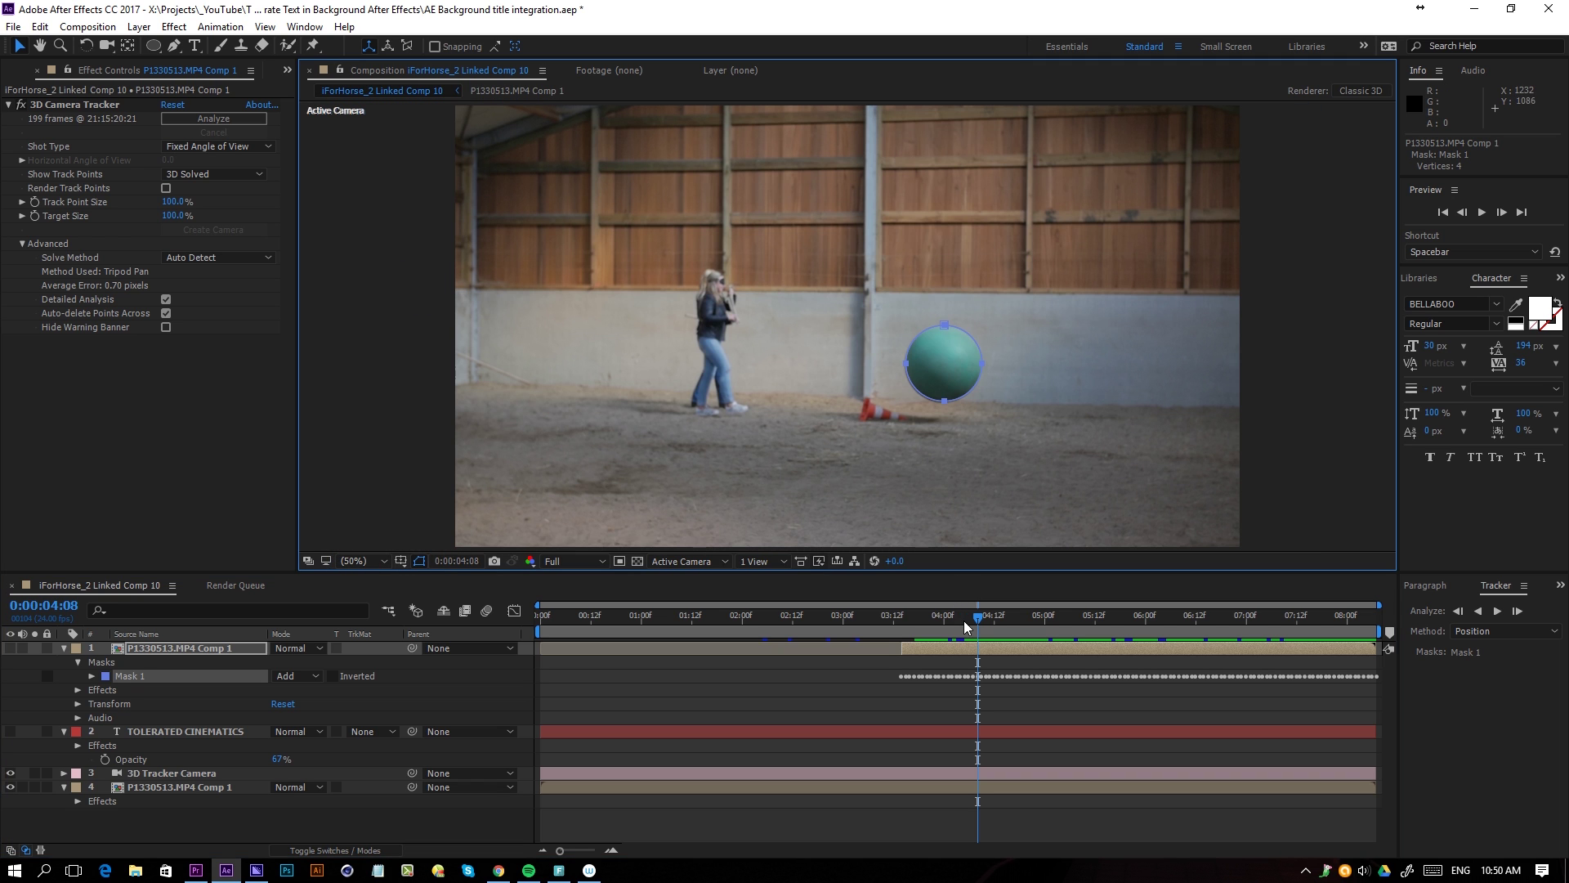
drag(960, 619, 1114, 700)
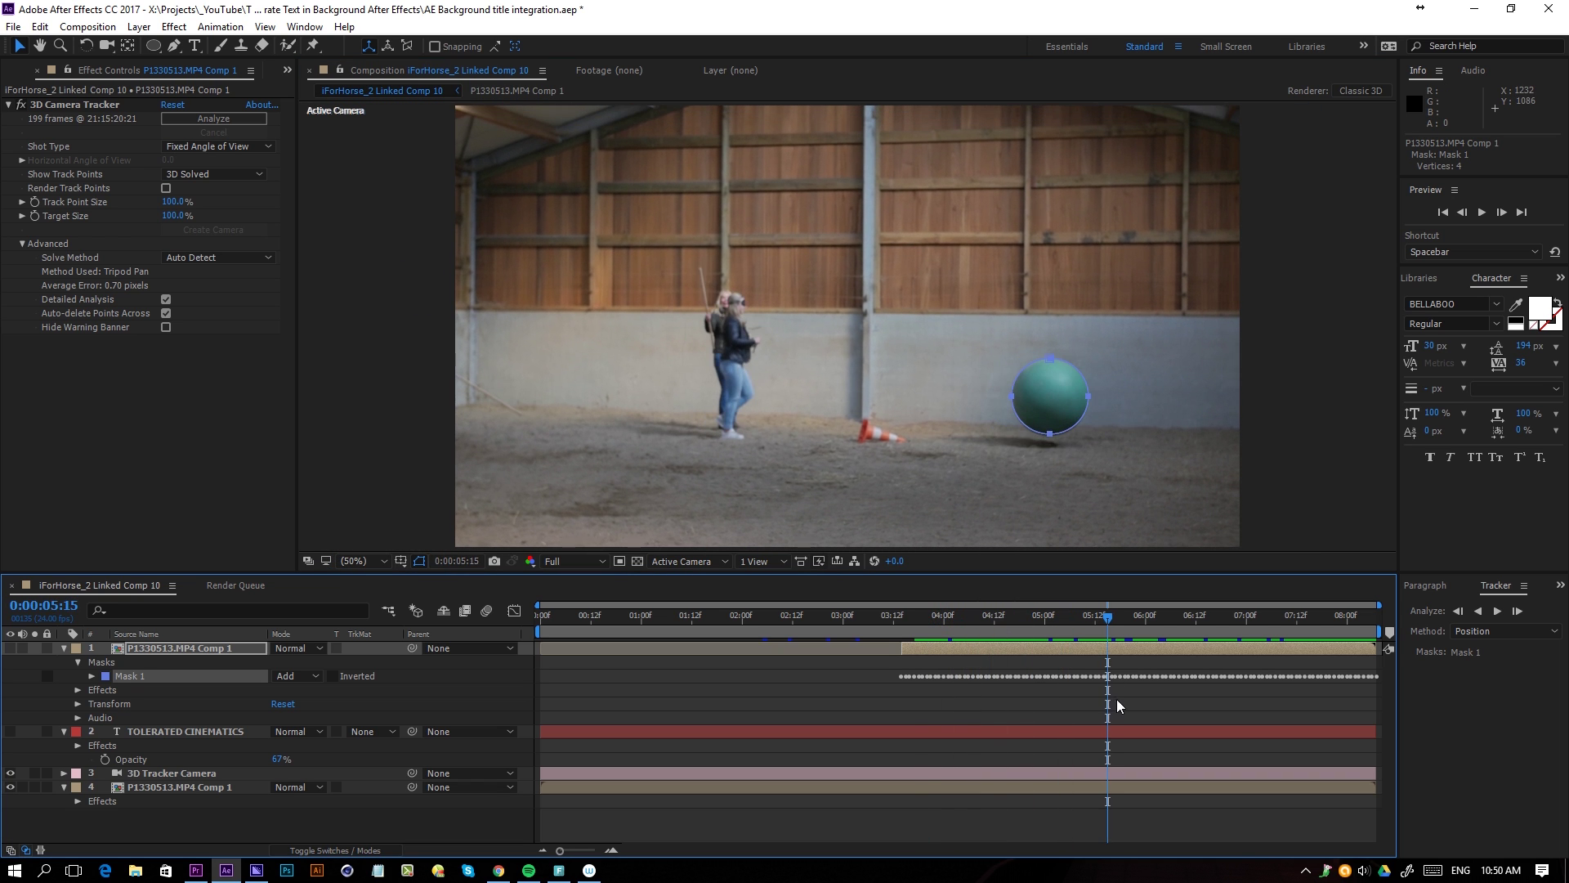
click(1118, 713)
click(10, 648)
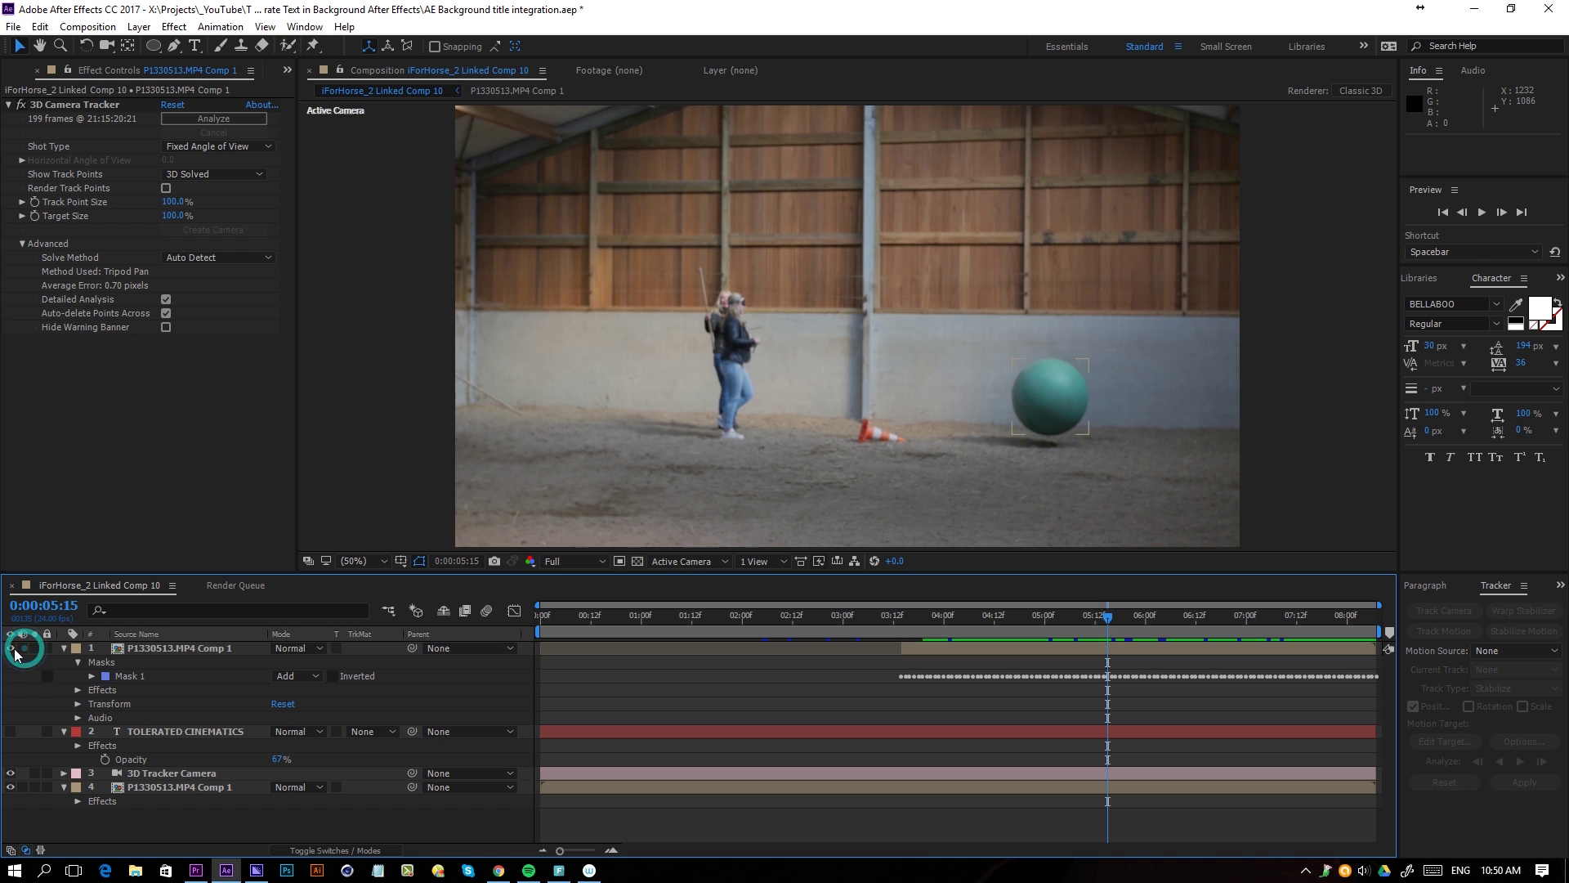
click(11, 733)
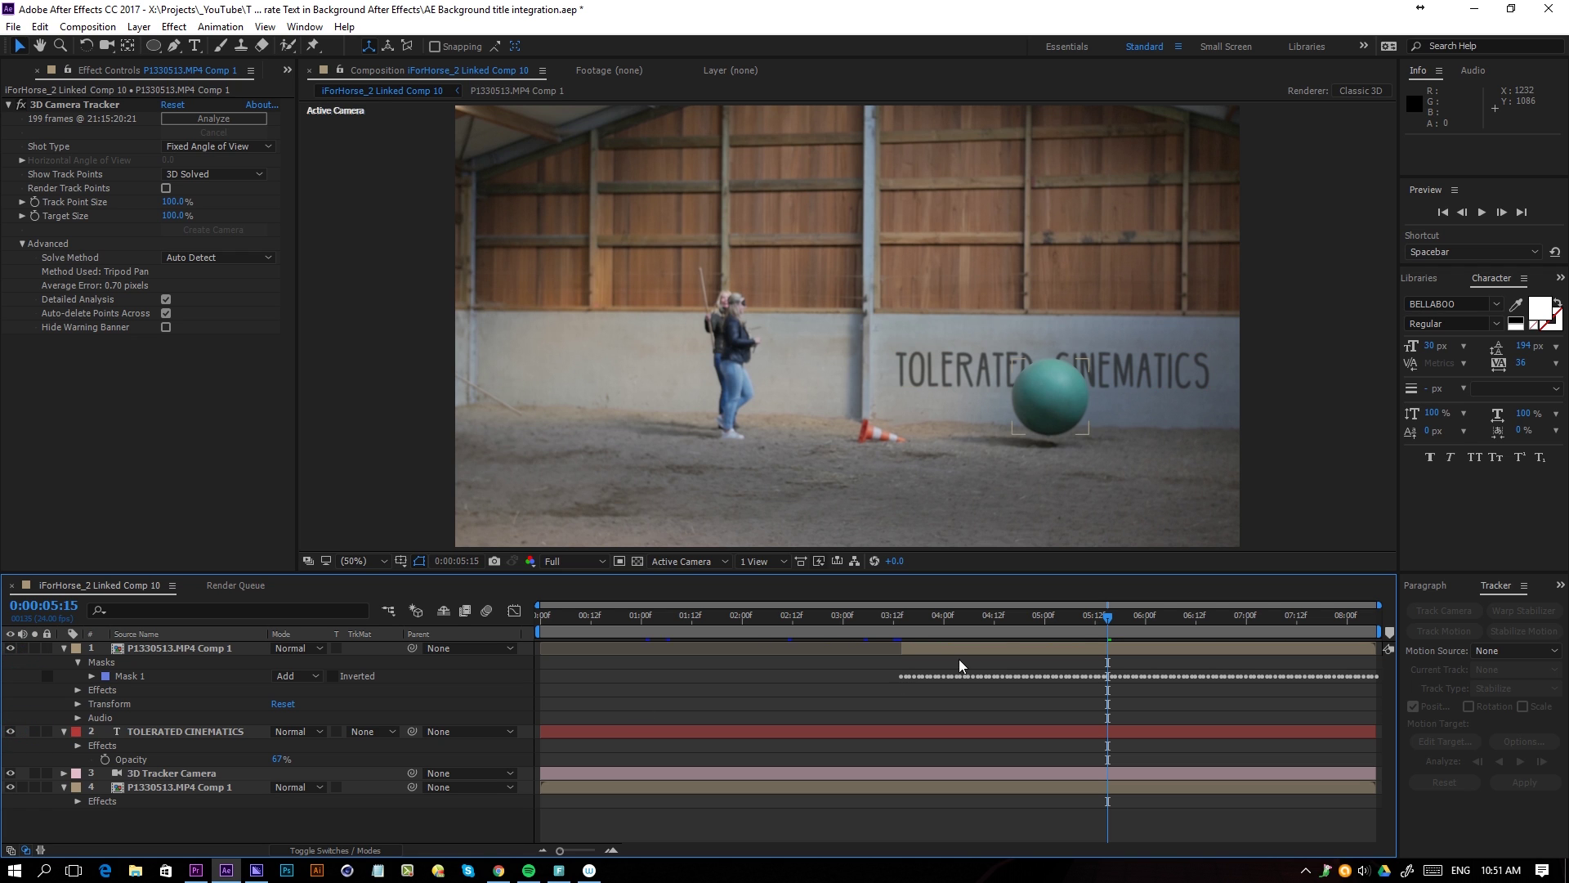
Go to frame 05:02 where the ball overlaps the text and zoom in on it.
click(1071, 694)
drag(1094, 625, 1052, 624)
key(period)
key(period)
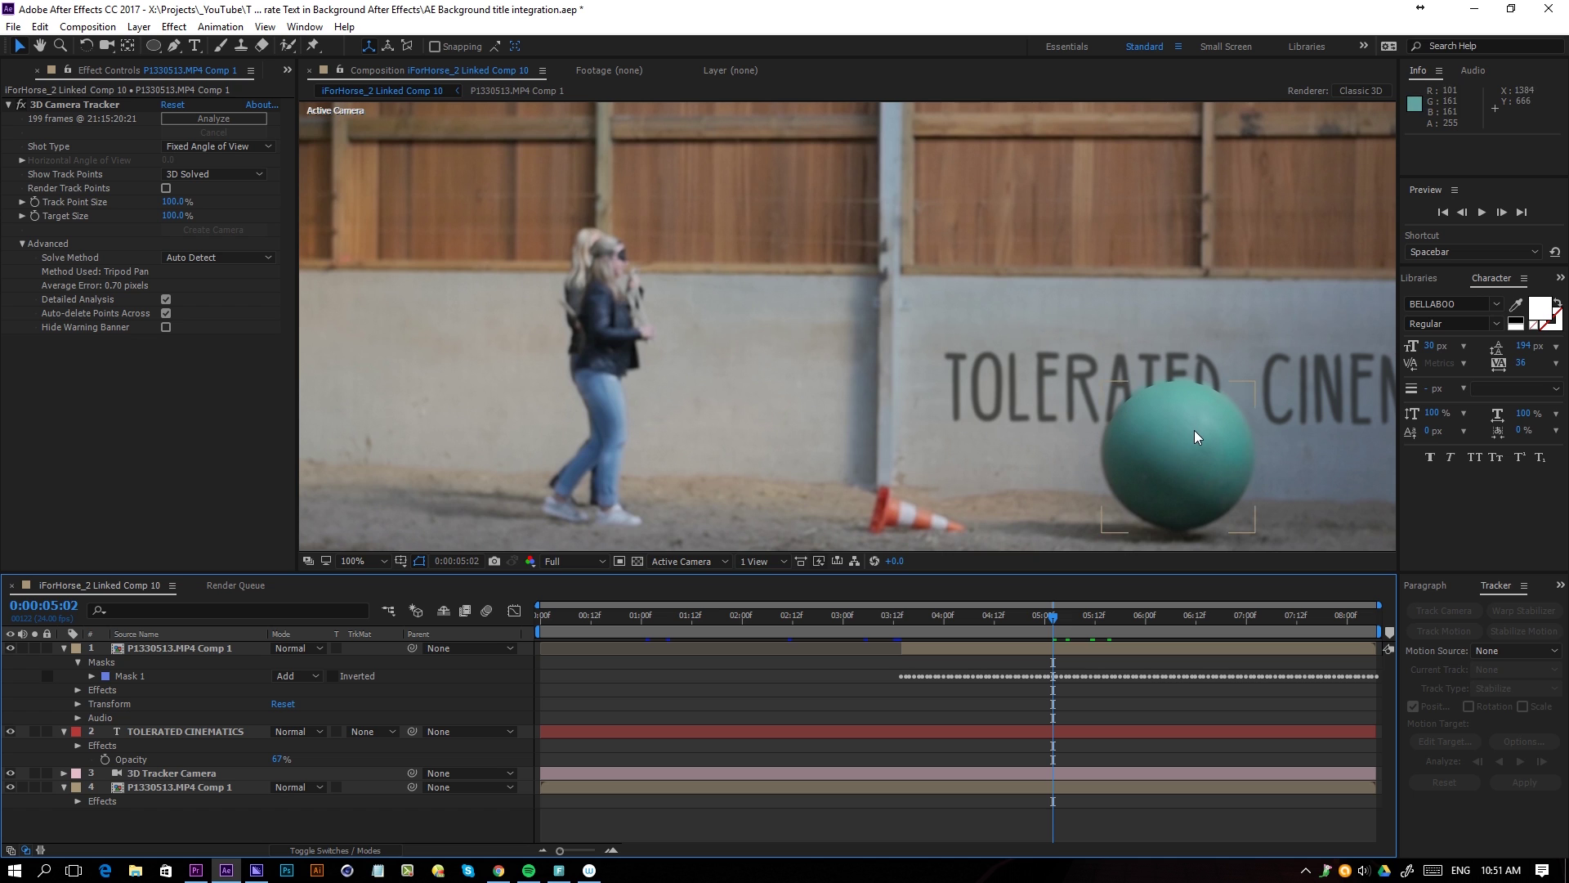
key(period)
drag(1224, 442, 536, 325)
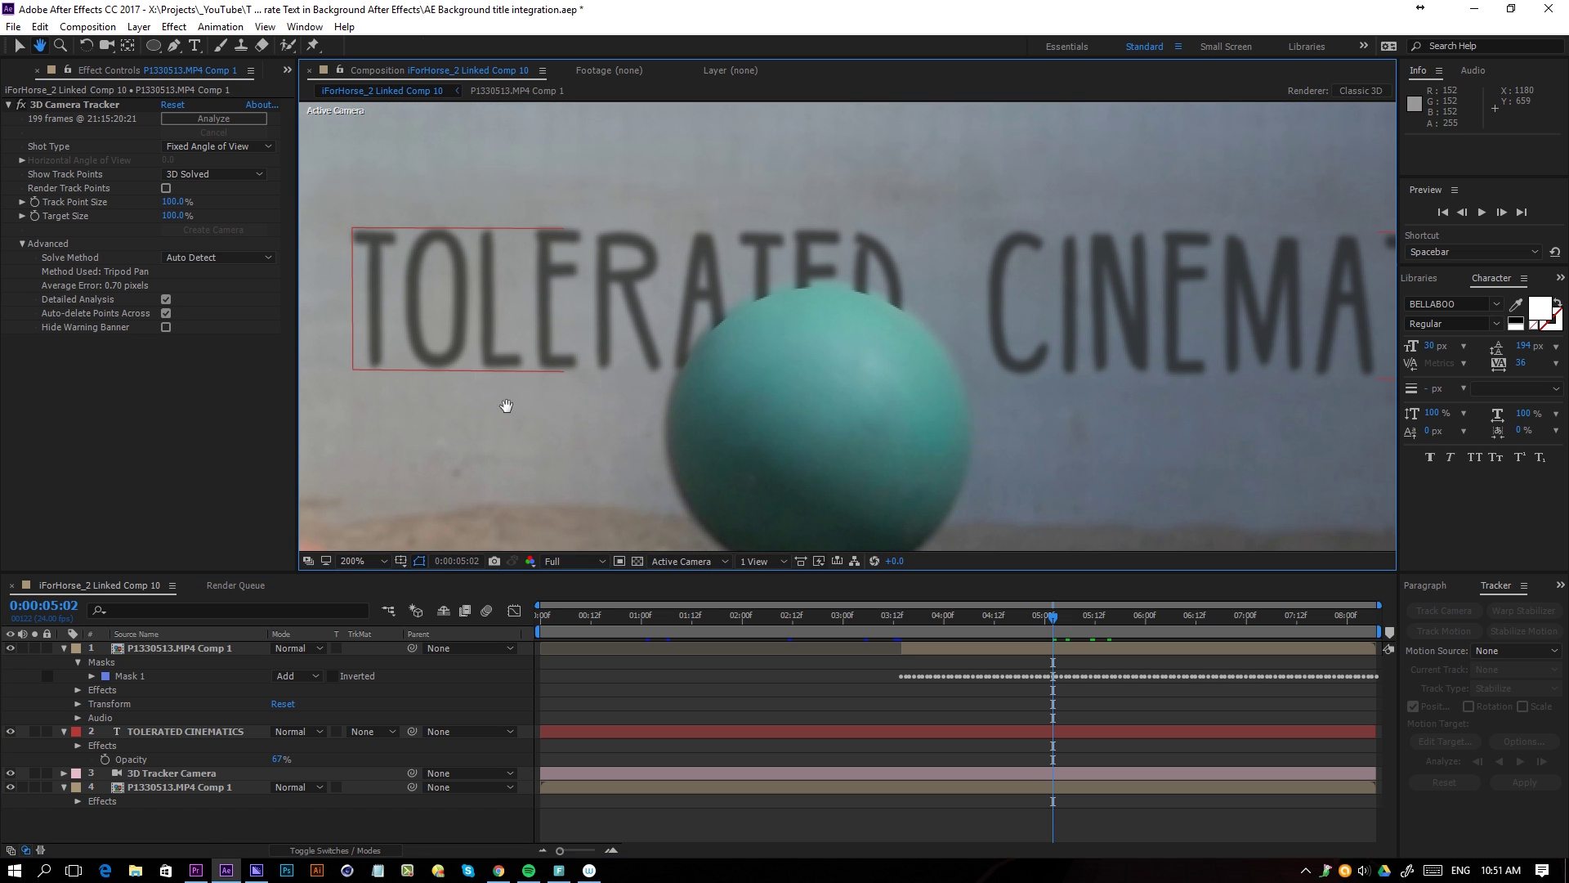
Give the ball layer's Mask 1 a Mask Feather of 6 and Mask Expansion of 3.
click(201, 650)
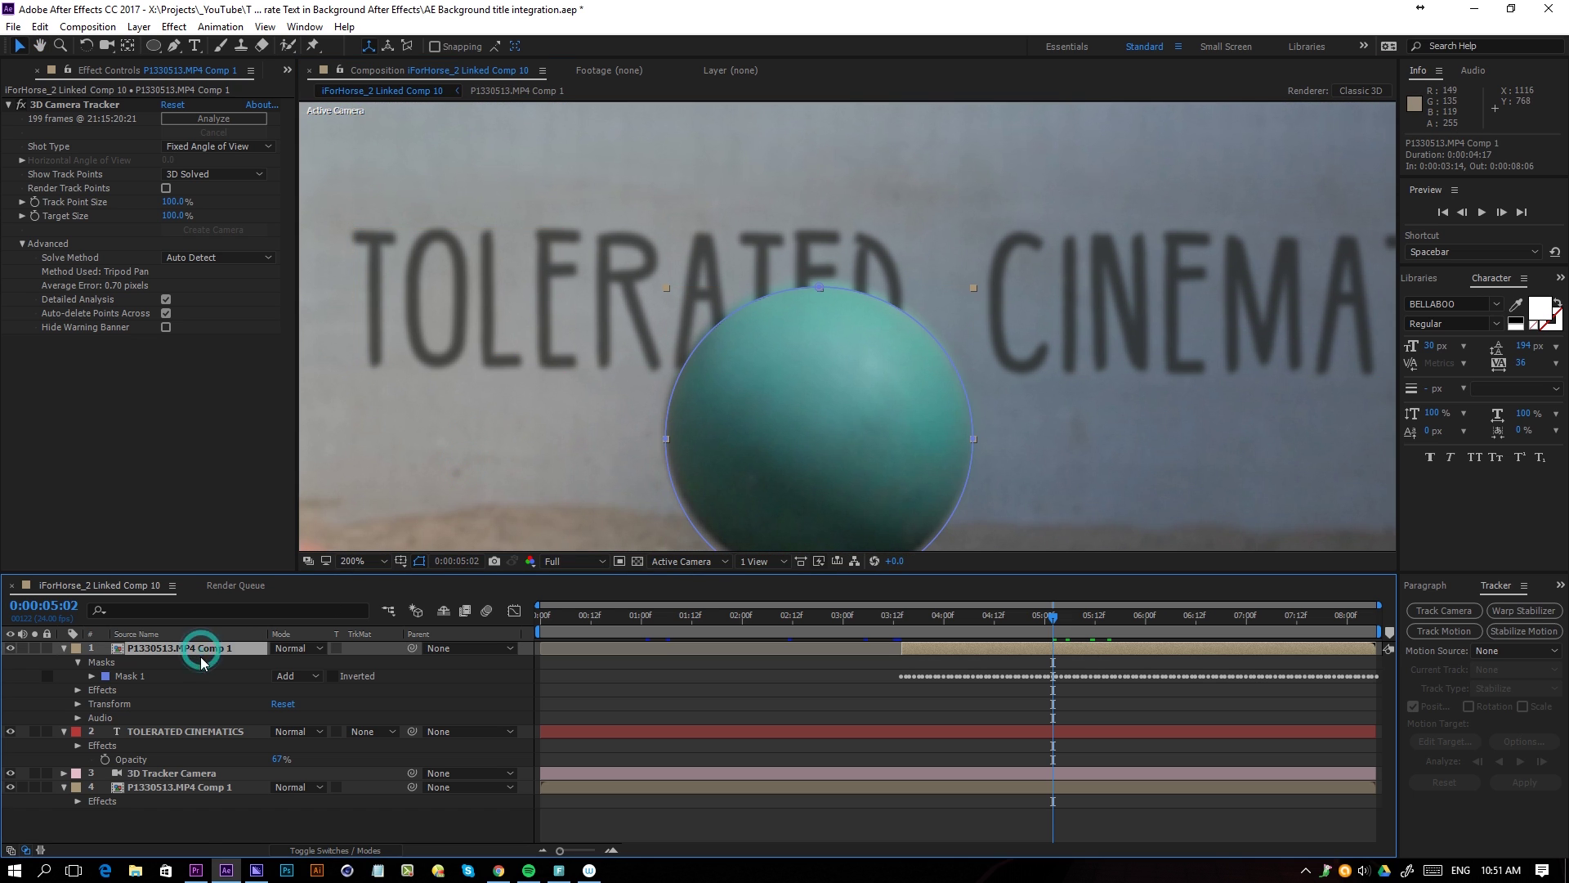
click(91, 676)
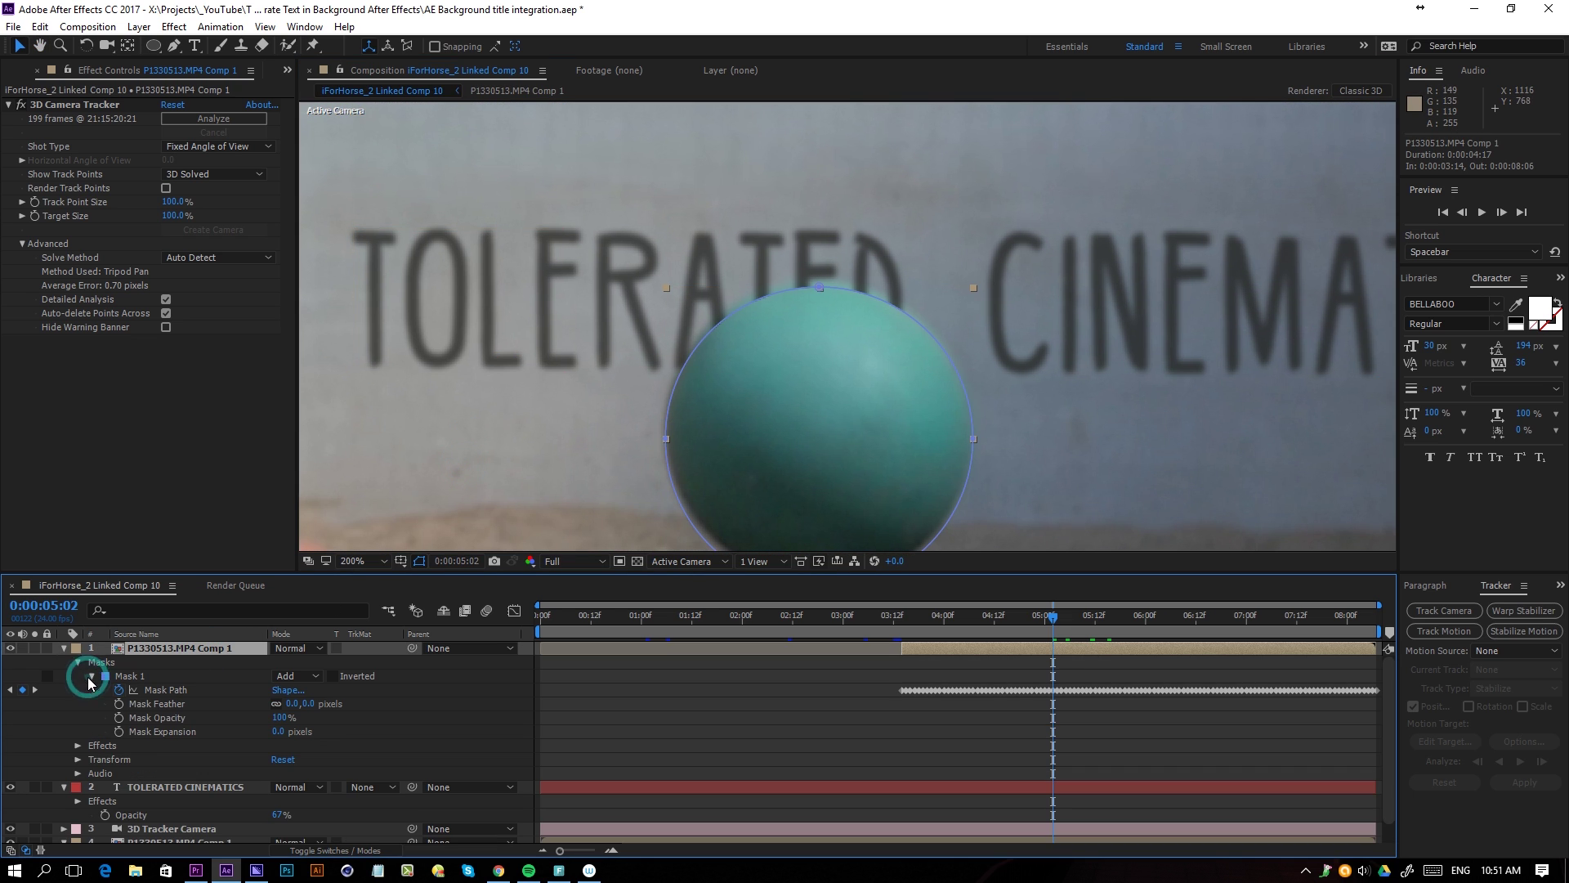
click(303, 704)
text(2)
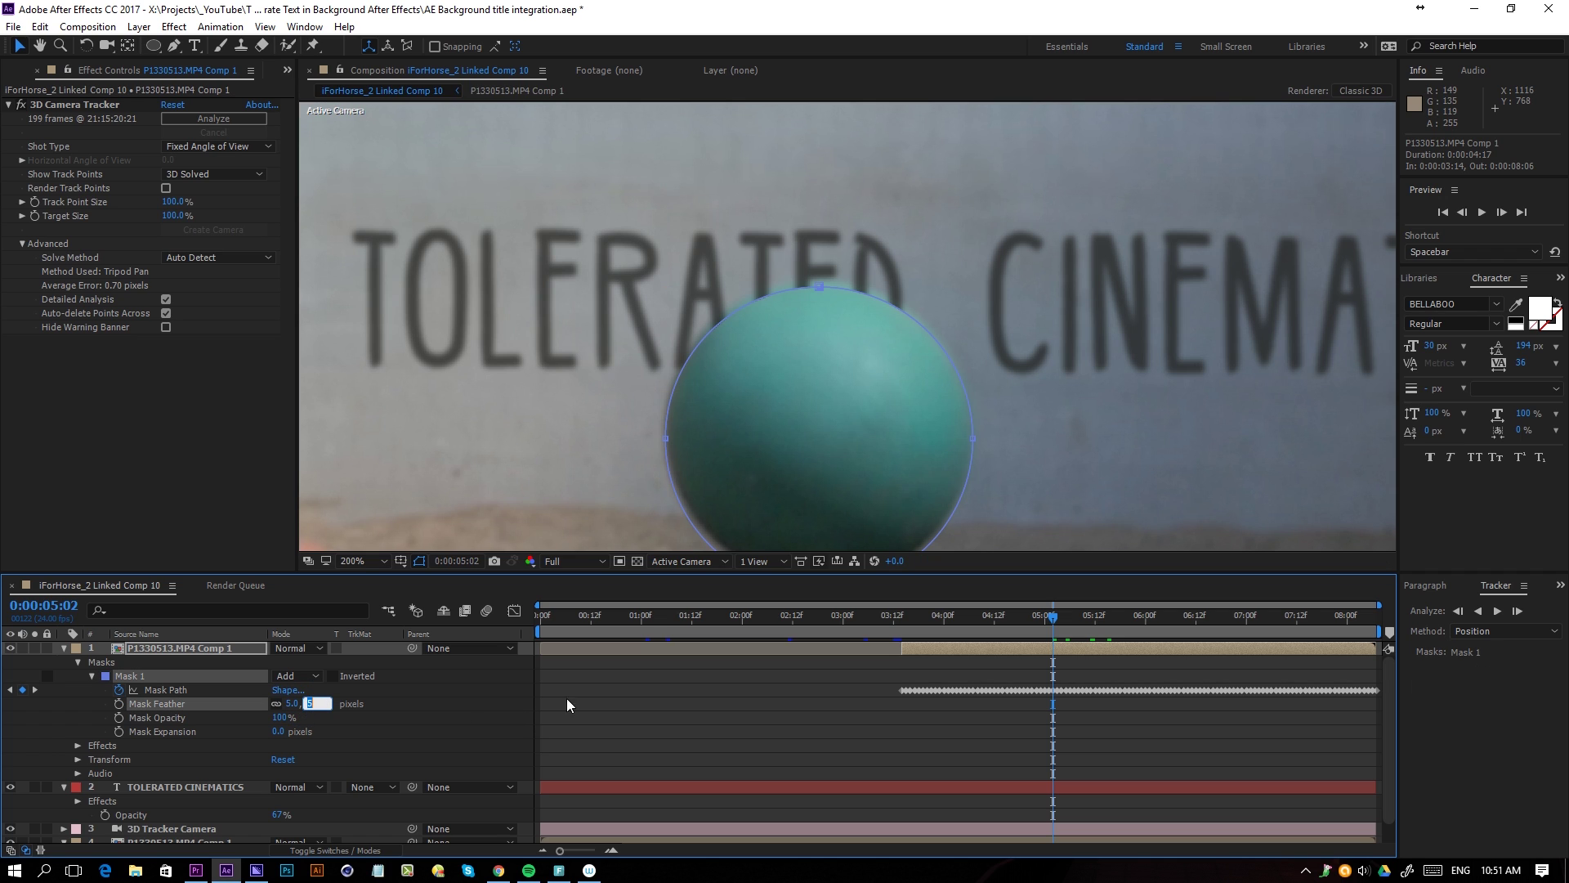
text(6)
click(421, 561)
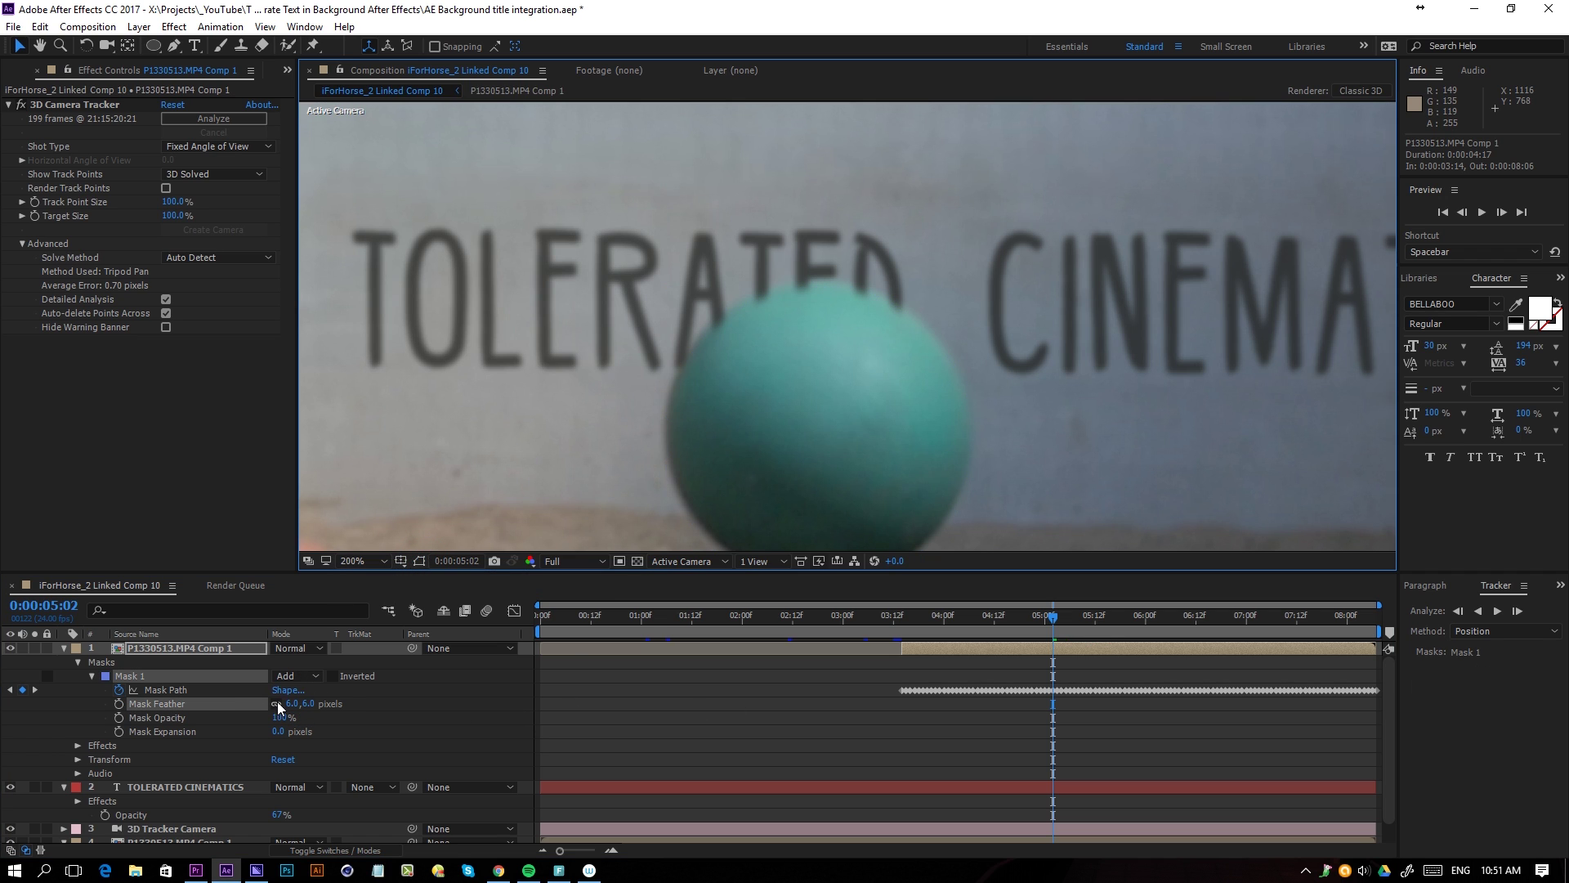
click(278, 731)
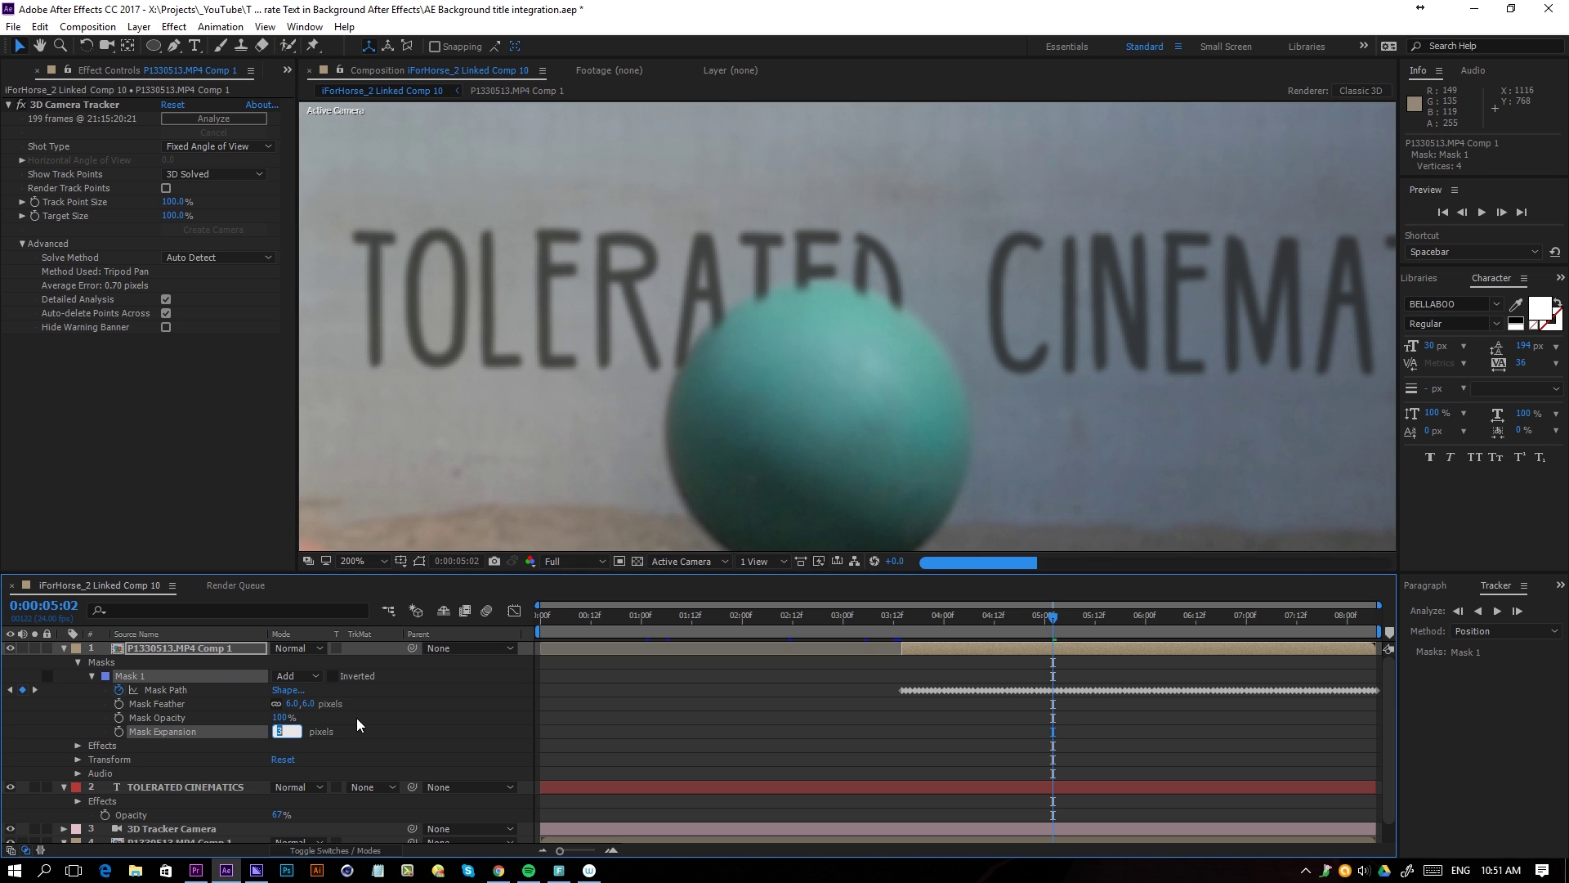
click(417, 729)
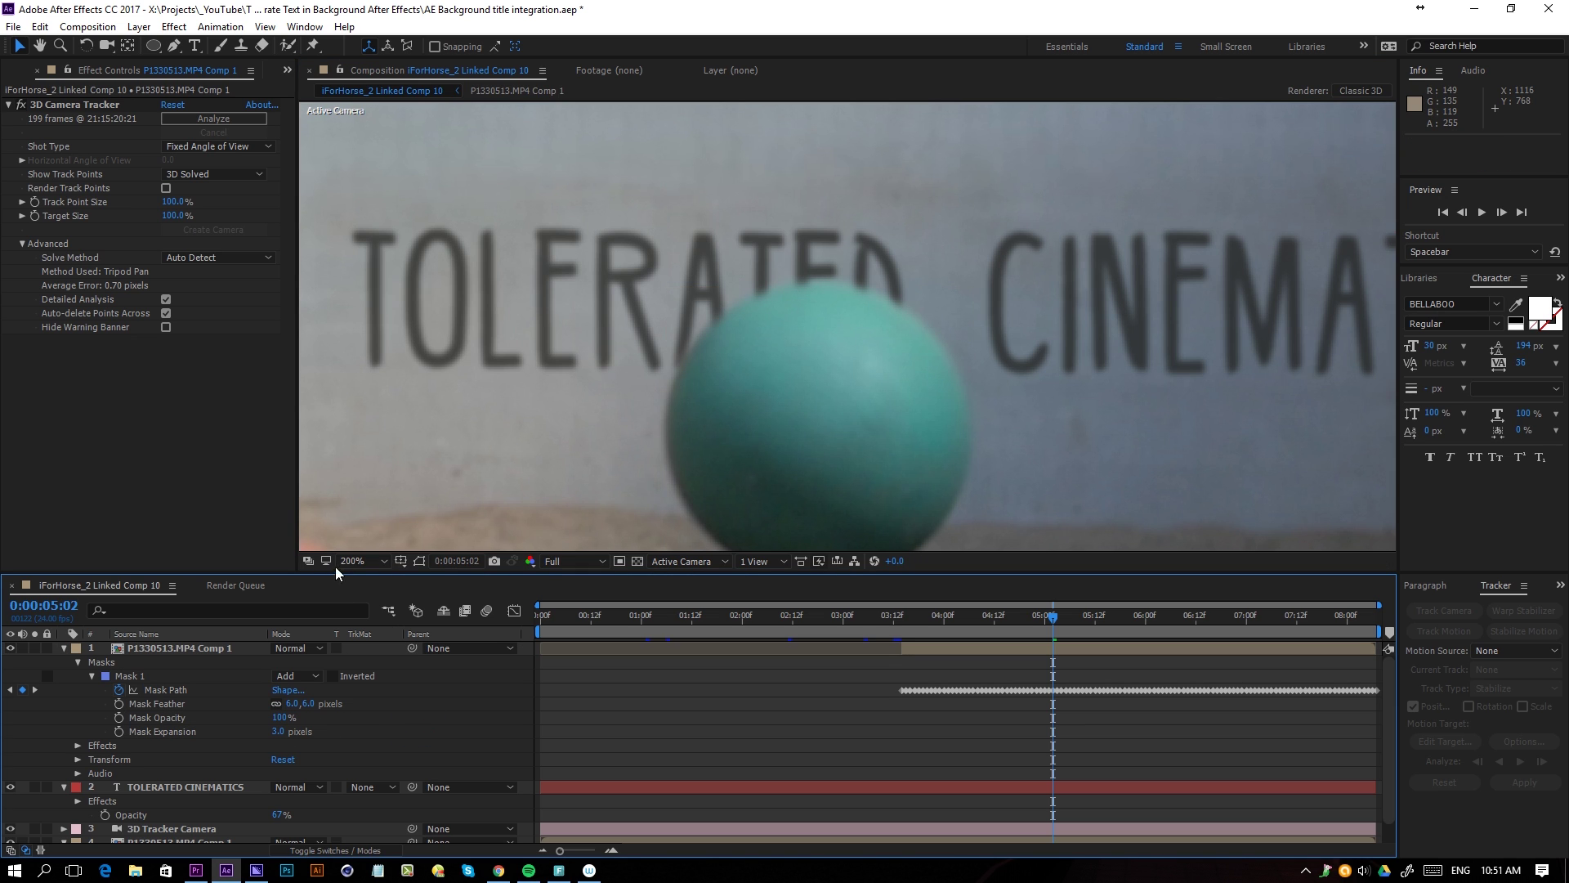
click(360, 562)
click(423, 286)
key(space)
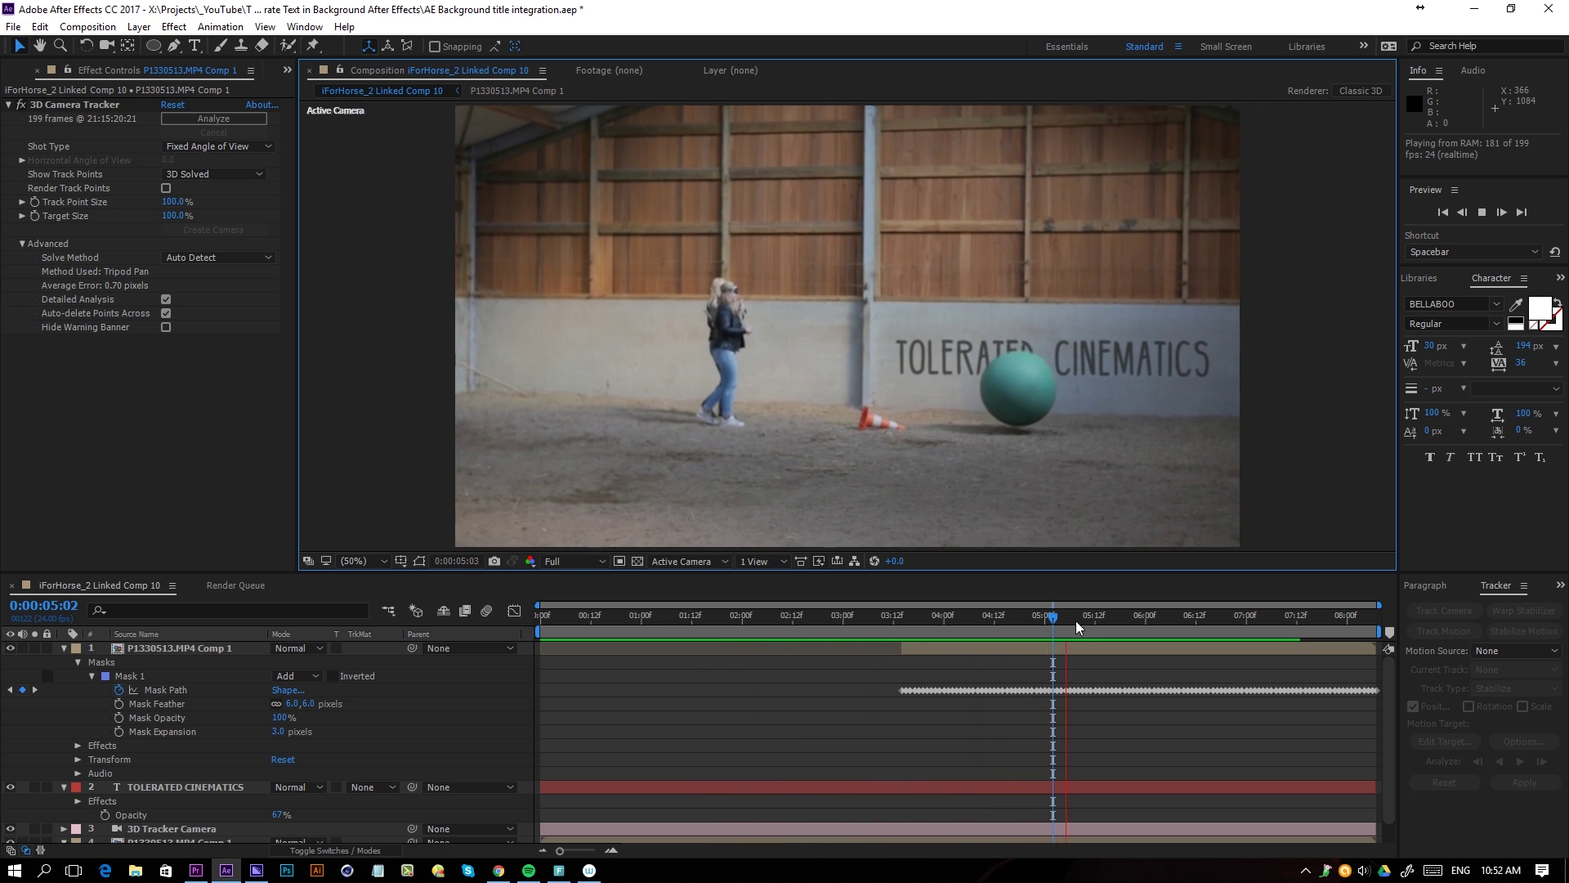
Stop the preview and add a new adjustment layer to the timeline.
click(736, 711)
right_click(588, 709)
mouse_move(653, 555)
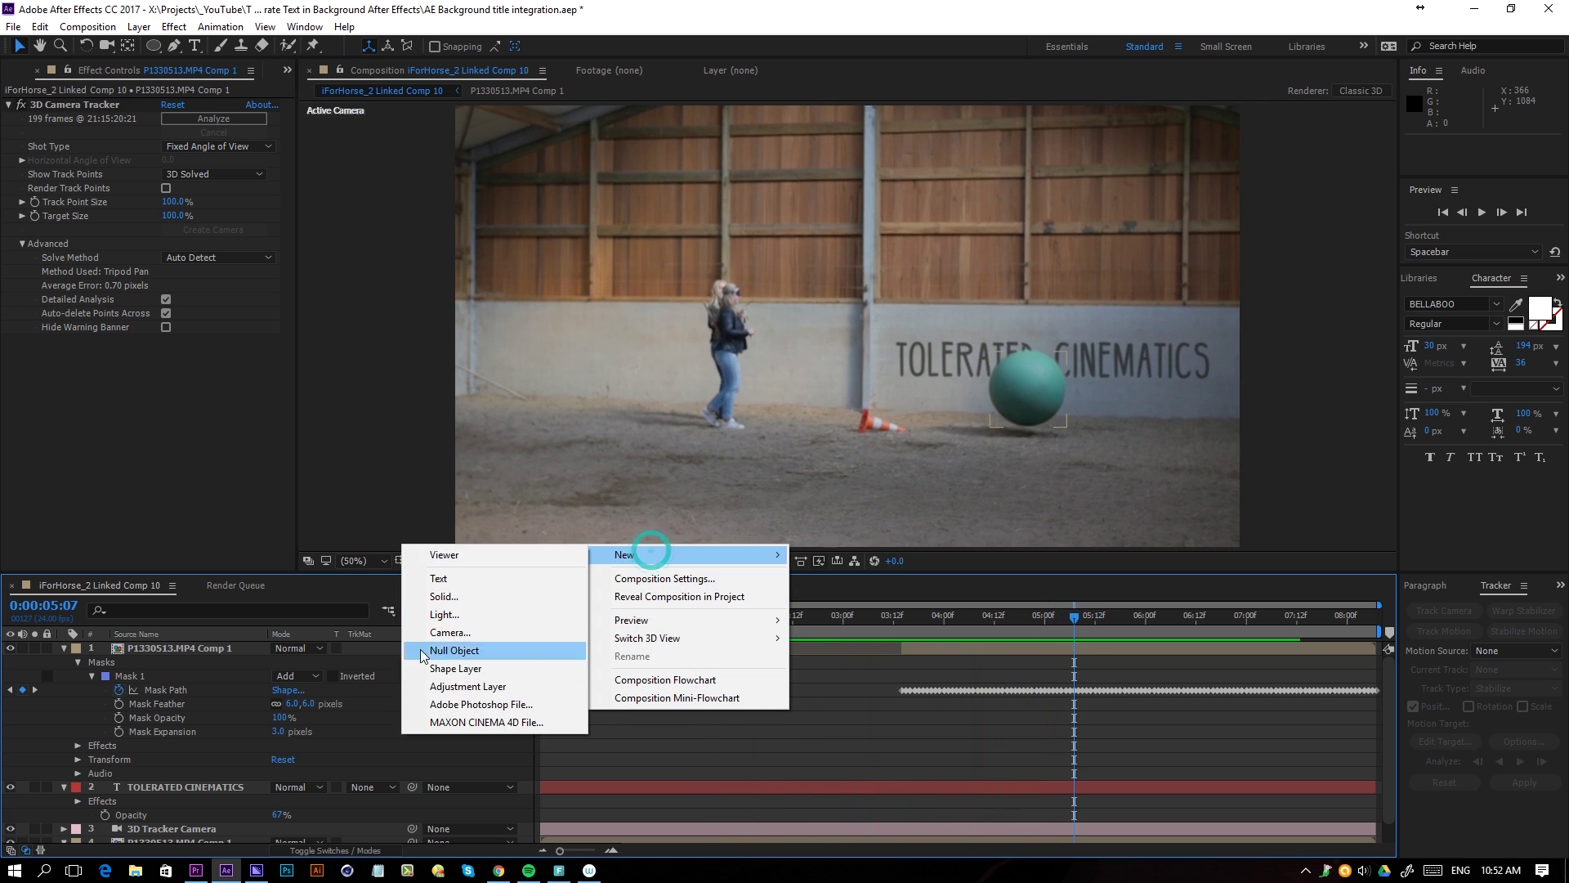
click(425, 690)
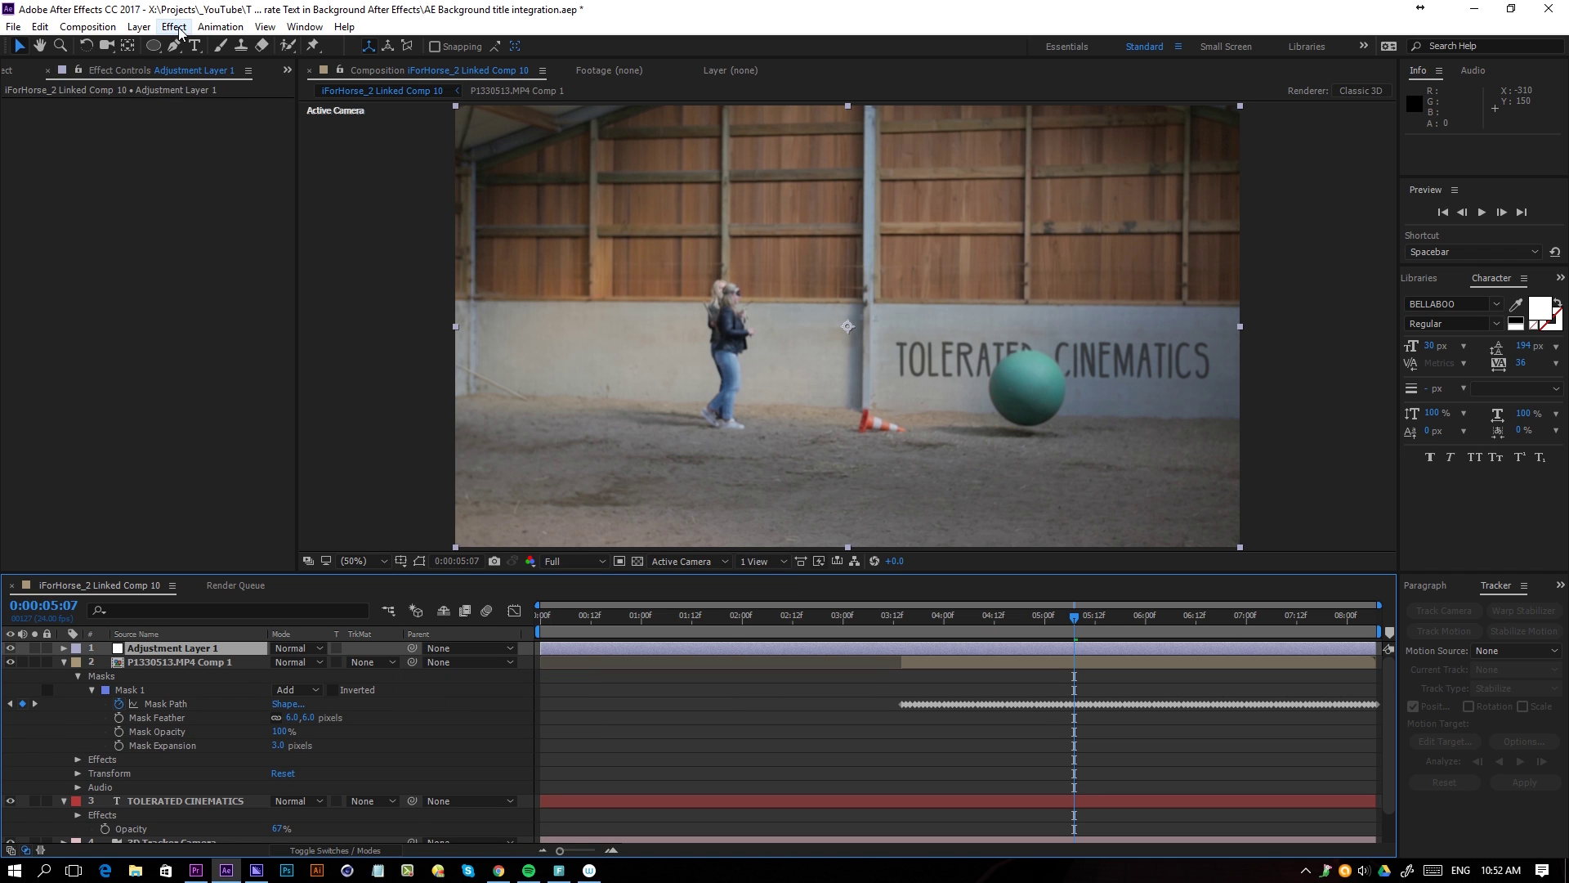
Apply the Lumetri Color effect to Adjustment Layer 1.
key(ctrl+5)
click(1473, 298)
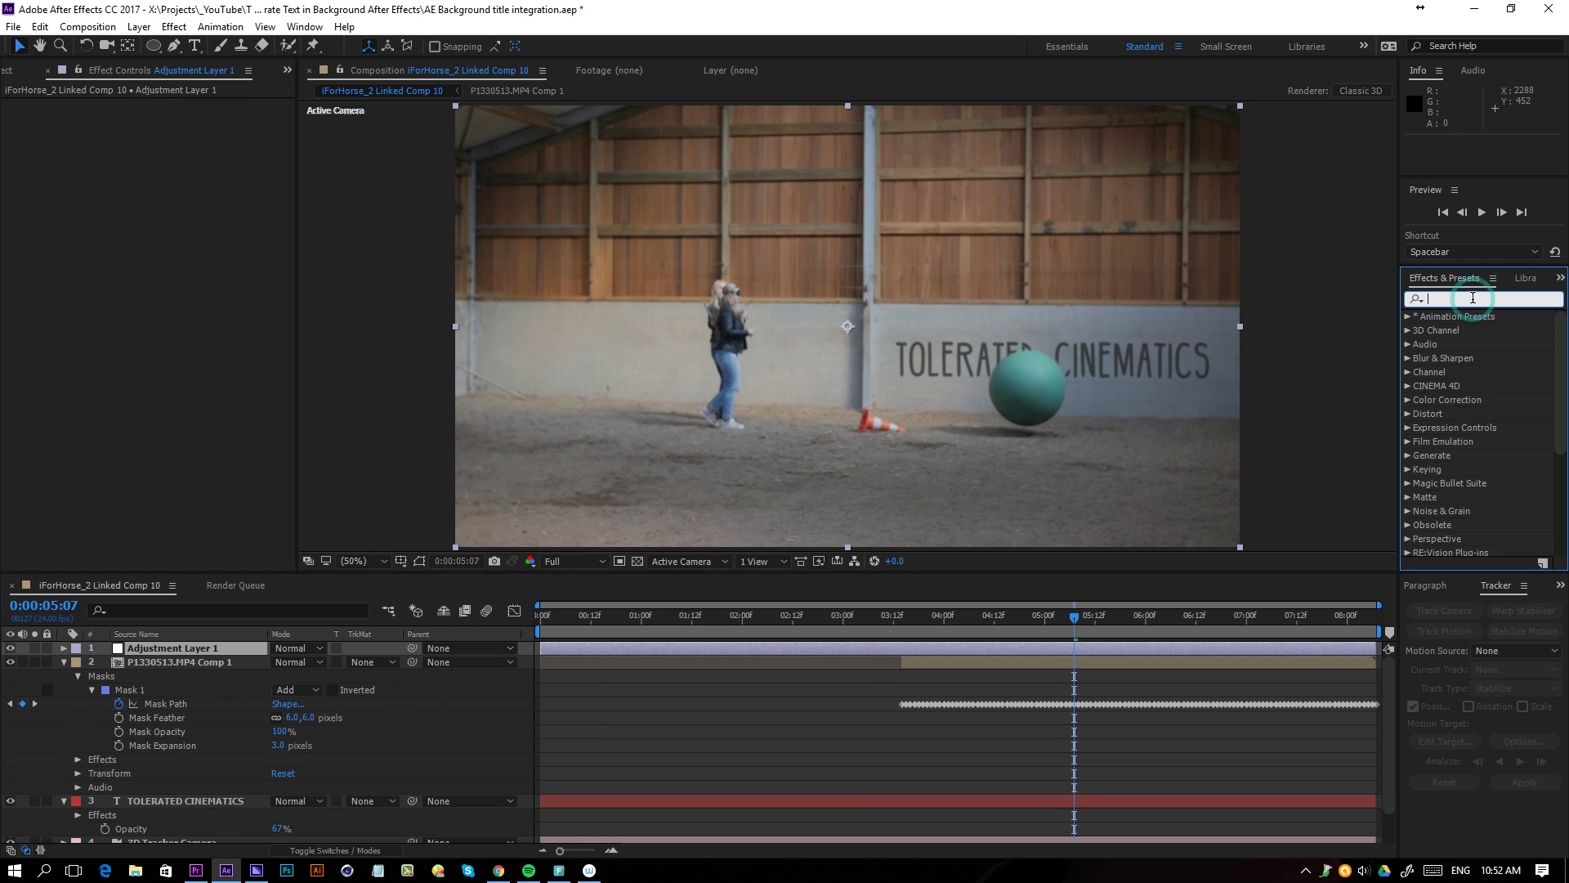
text(lumetri)
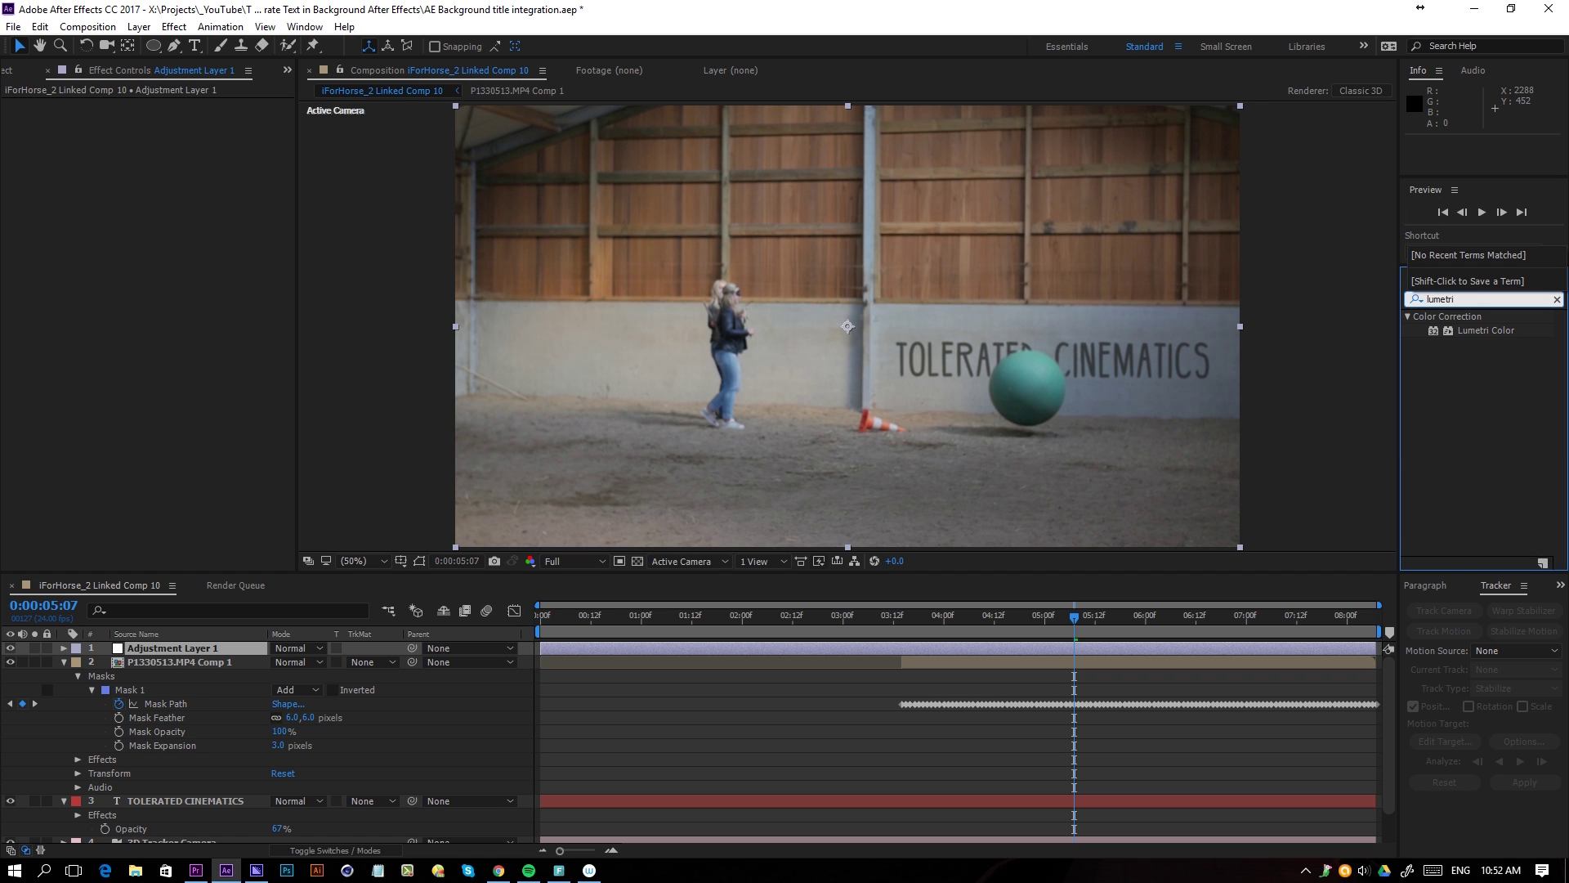
drag(1468, 336, 904, 657)
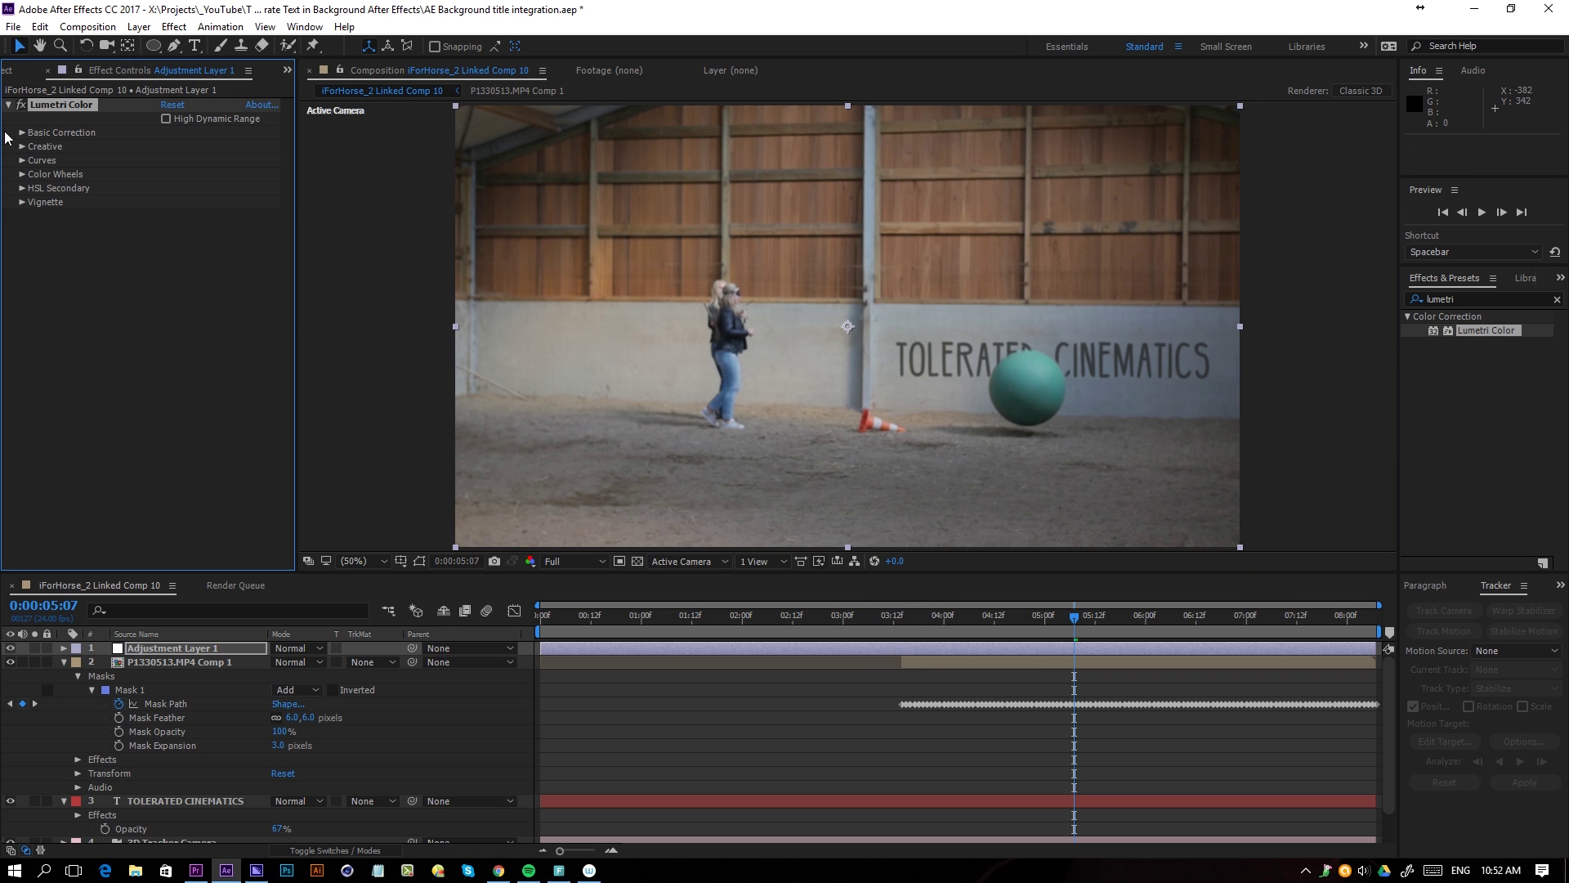
Load Punch.3dl as the Creative look and set its intensity to 62.
click(22, 146)
click(176, 174)
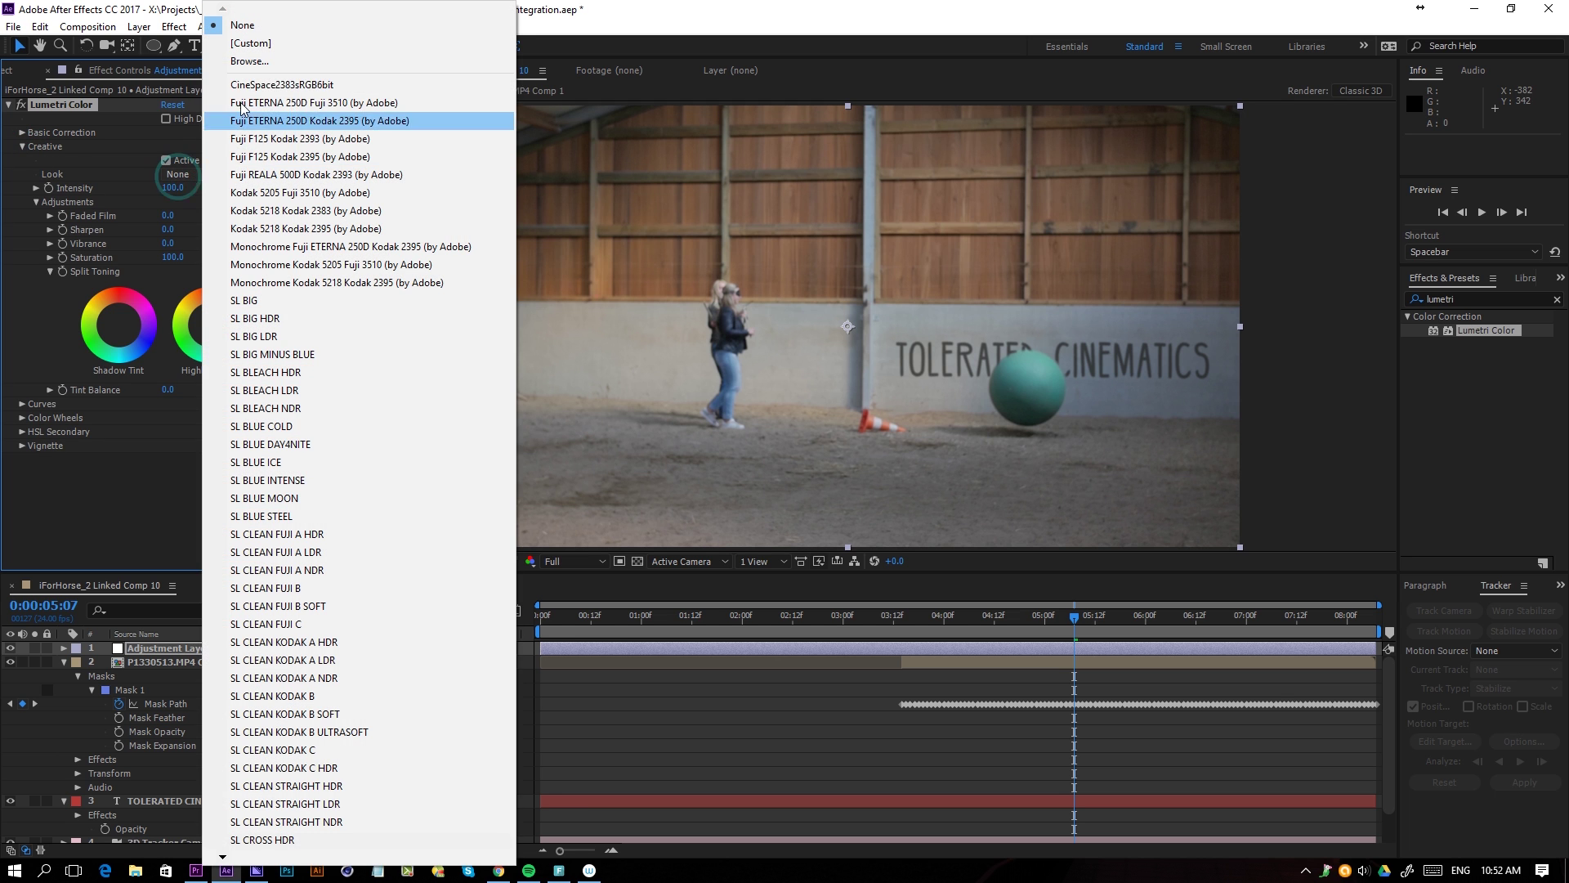
click(249, 61)
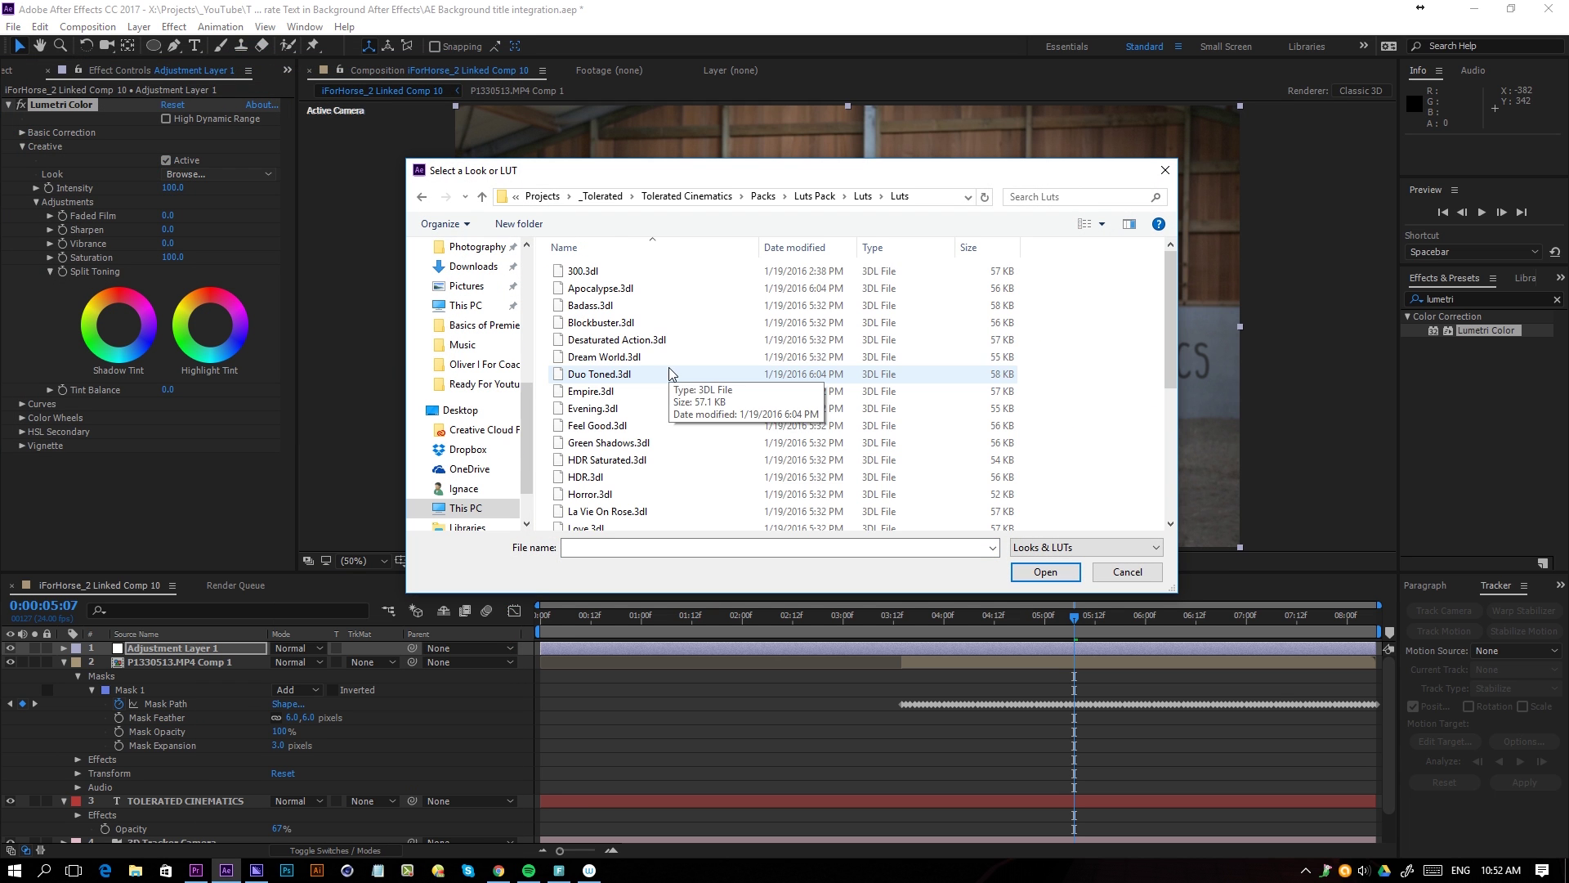
click(636, 360)
scroll(638, 364, down, 4)
click(572, 455)
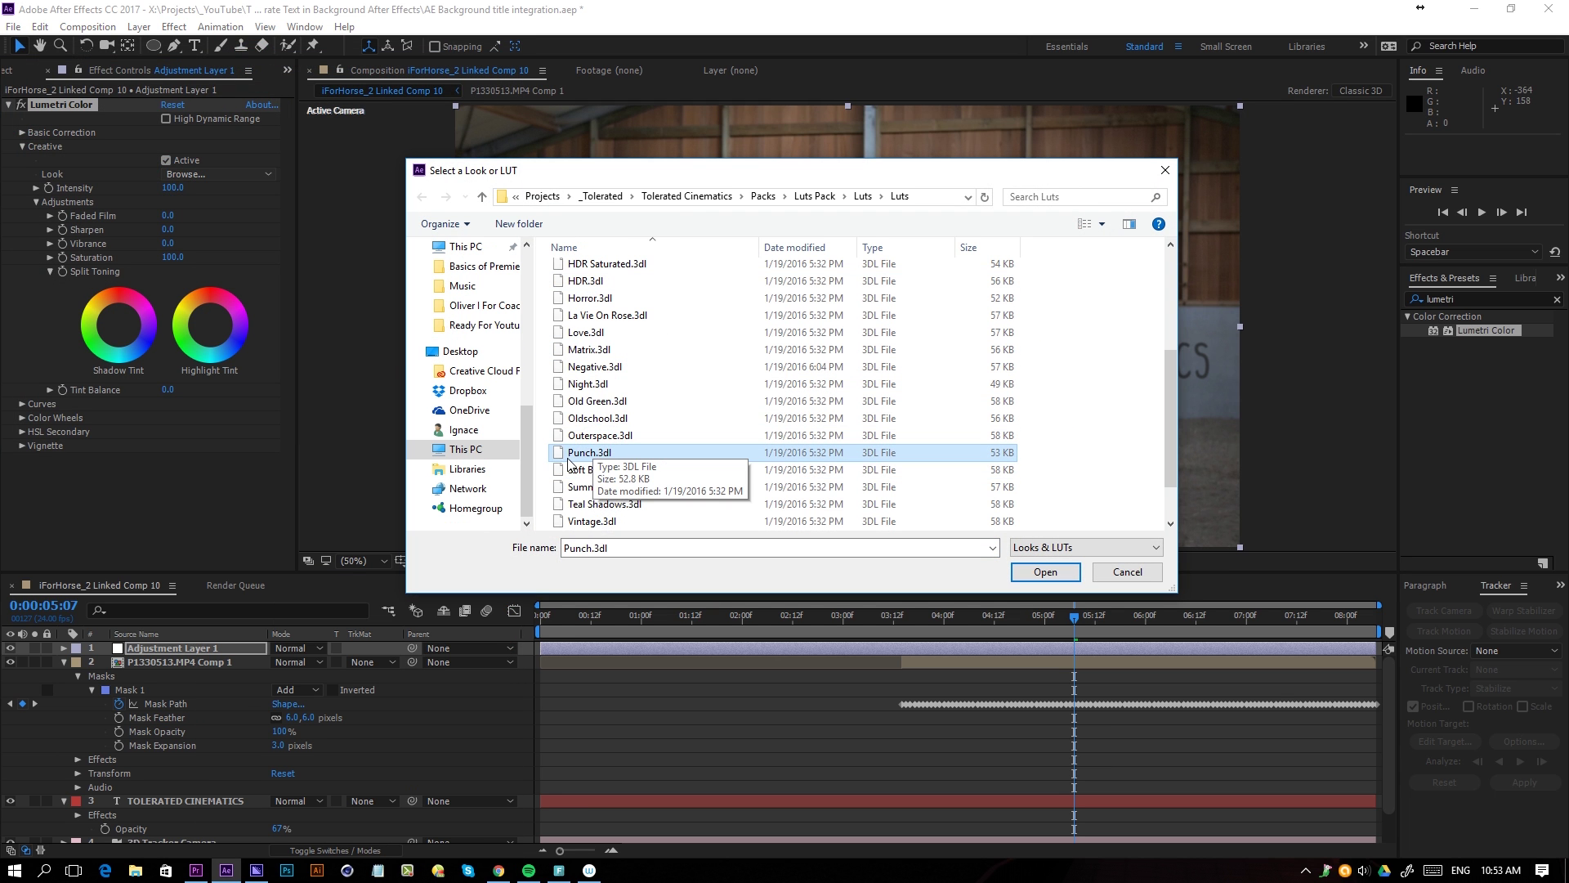
click(1046, 571)
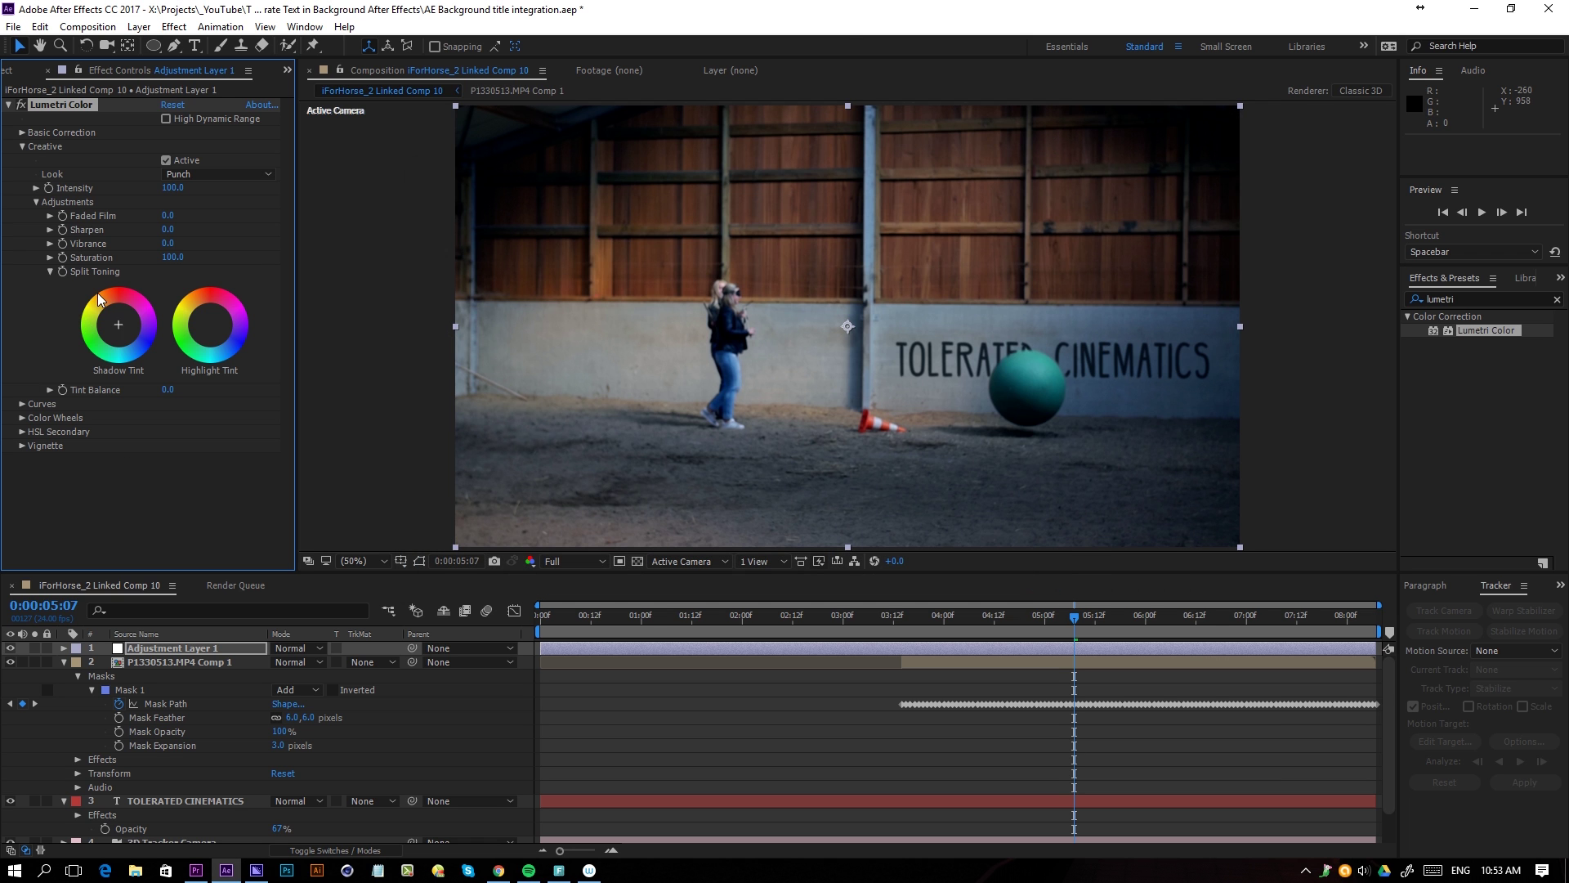
drag(167, 188, 139, 187)
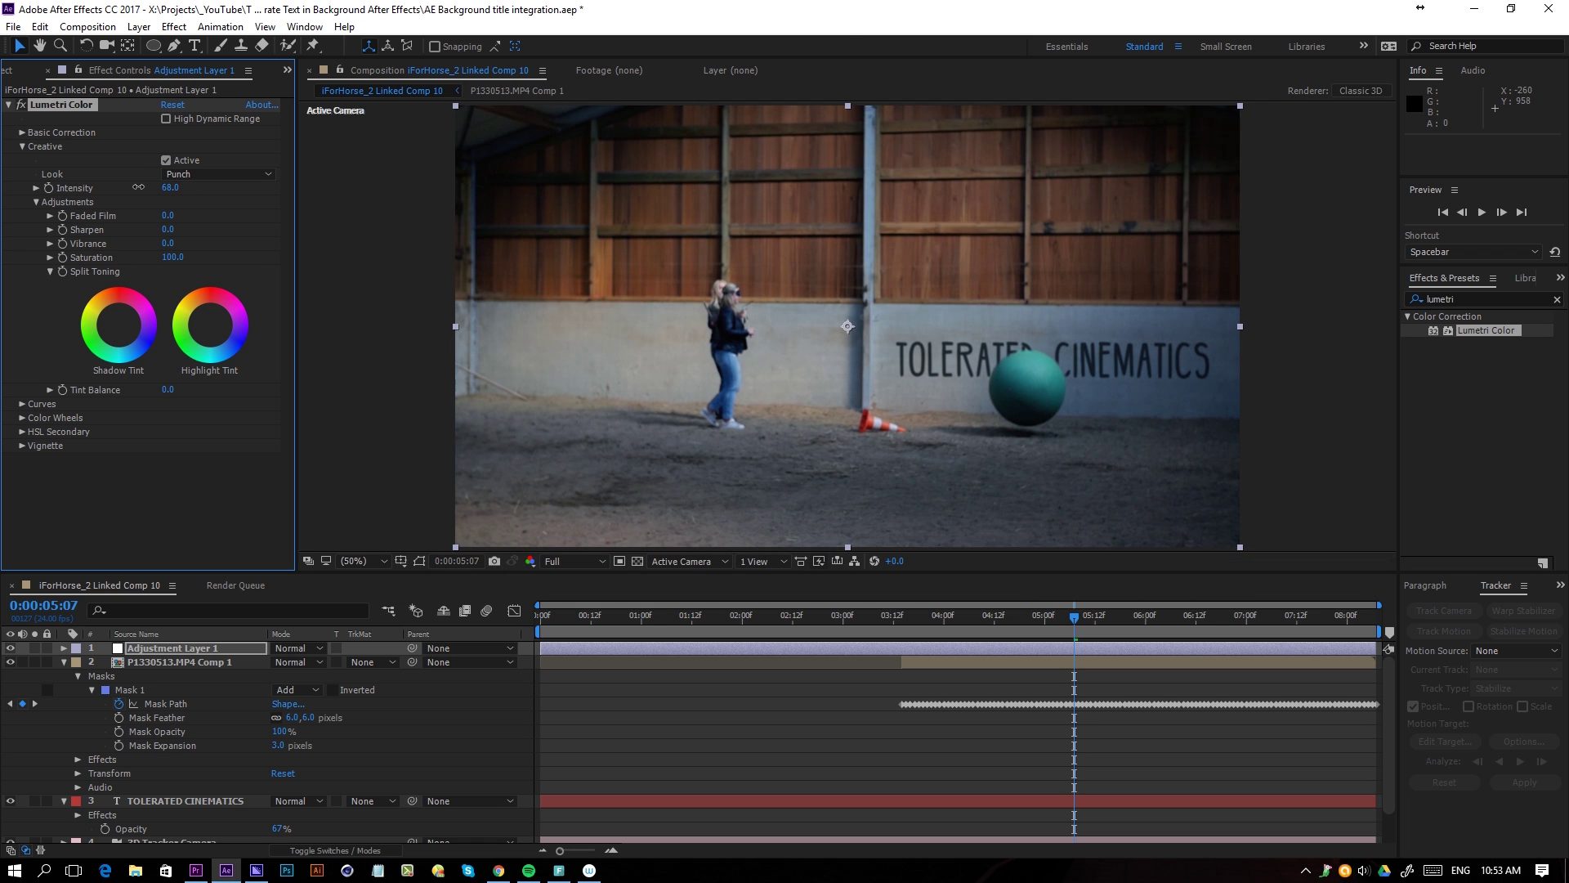
Toggle the Lumetri grade off and on to compare, then deselect the adjustment layer.
click(20, 105)
click(19, 105)
click(19, 105)
click(20, 105)
click(757, 713)
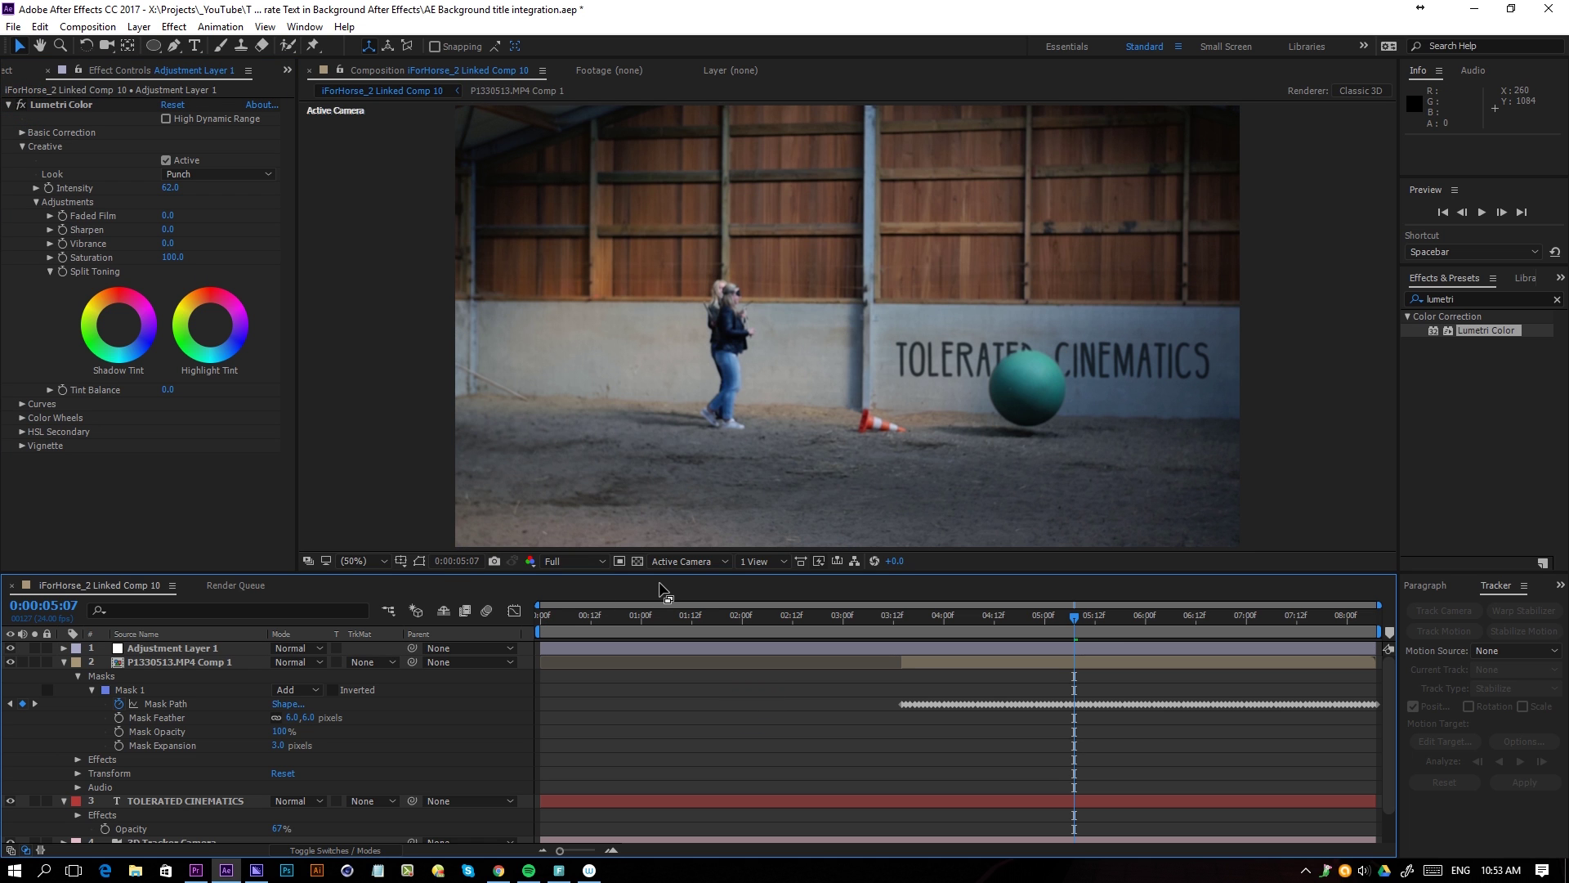
key(space)
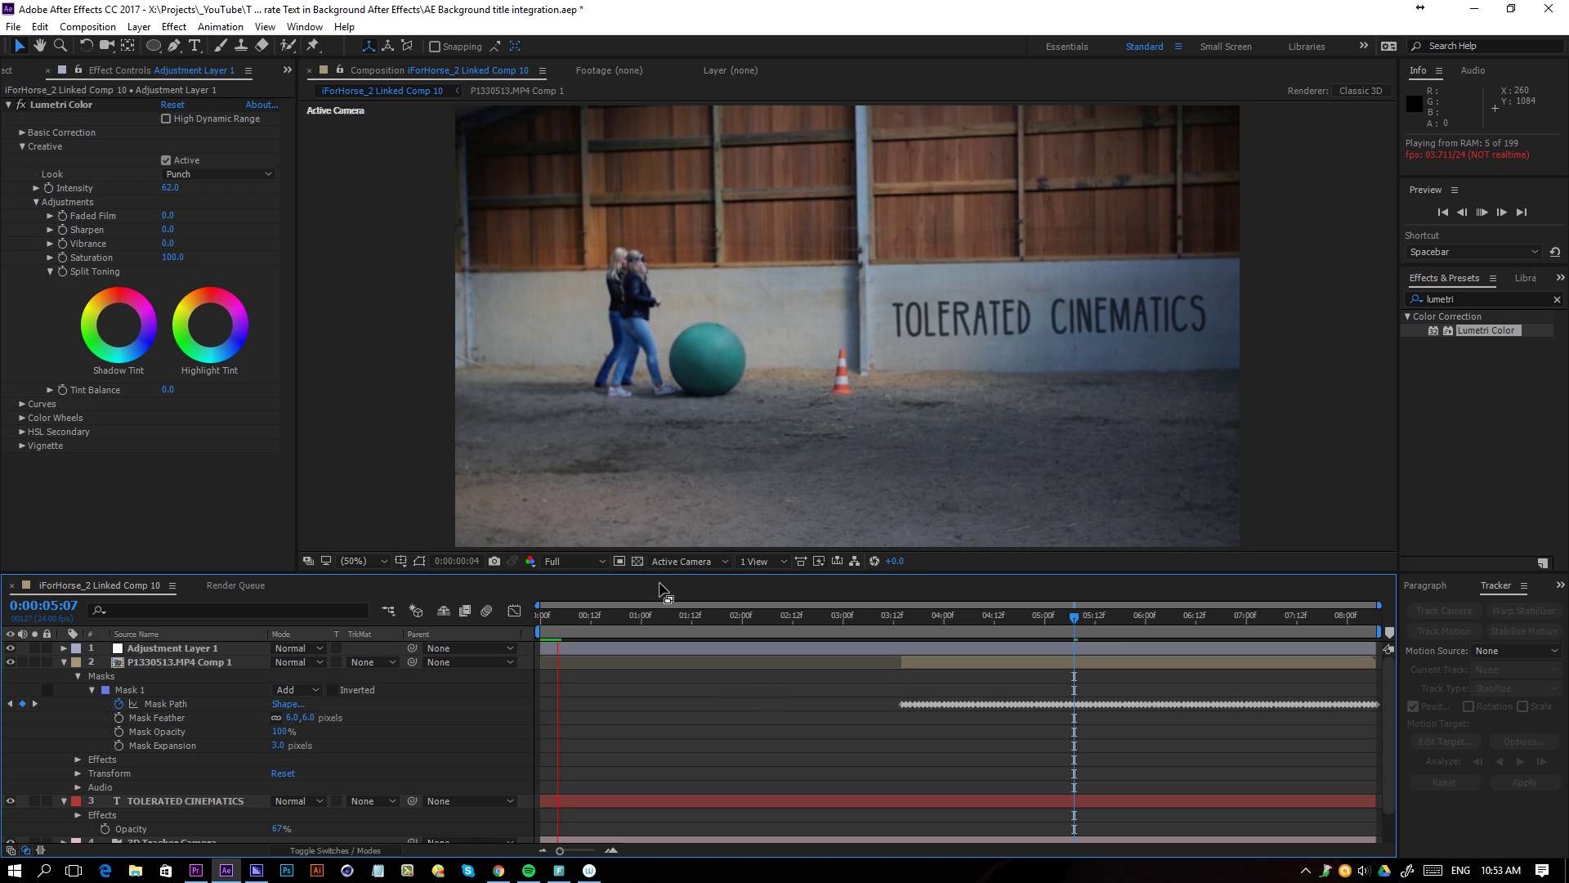